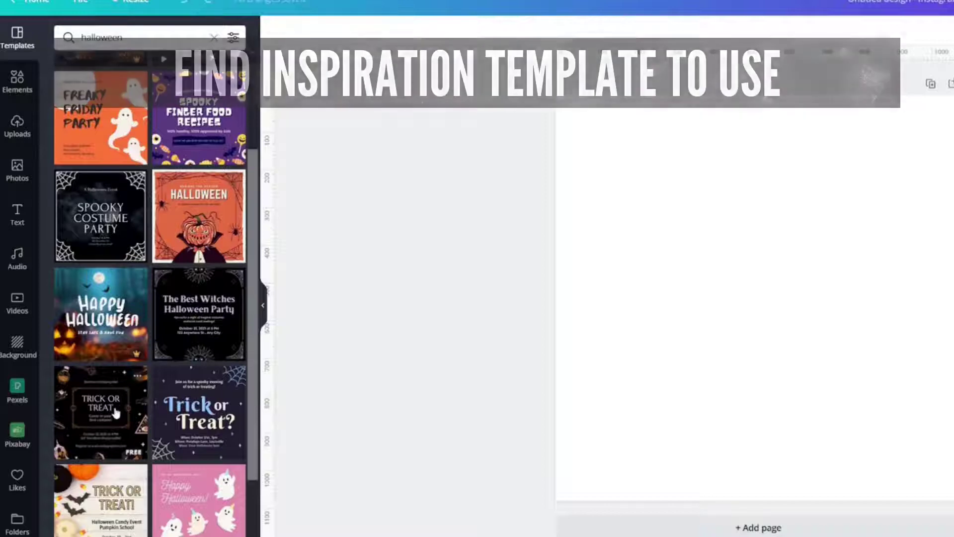
Step: Browse the Halloween templates for inspiration and preview the "Trick or Treat!" and "Bring on the pumpkins" designs
scroll(114, 333, "down", 3)
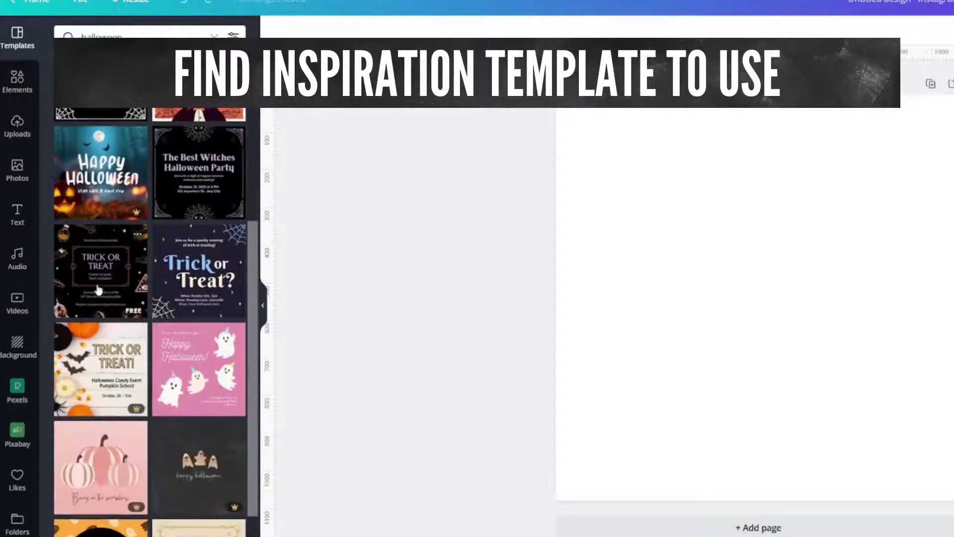
scroll(96, 370, "down", 3)
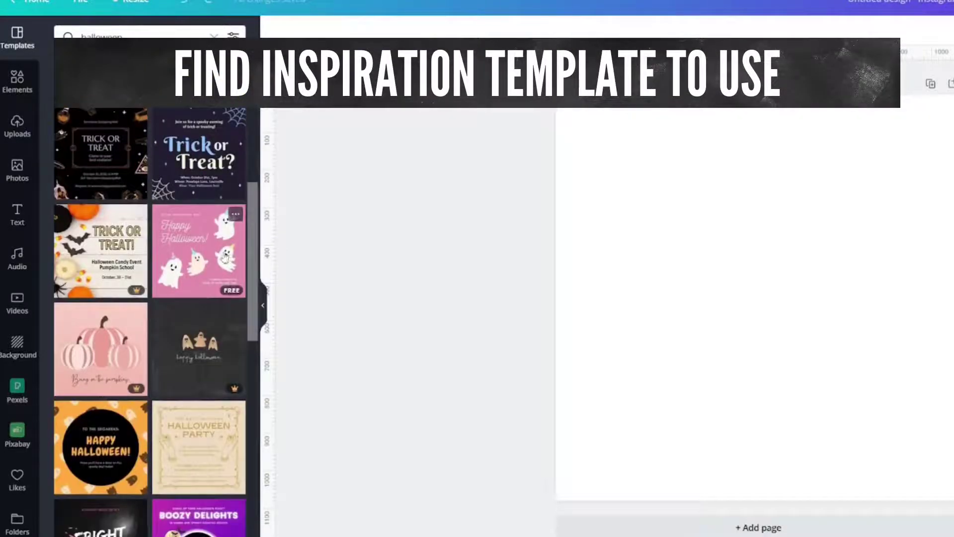
left_click(121, 254)
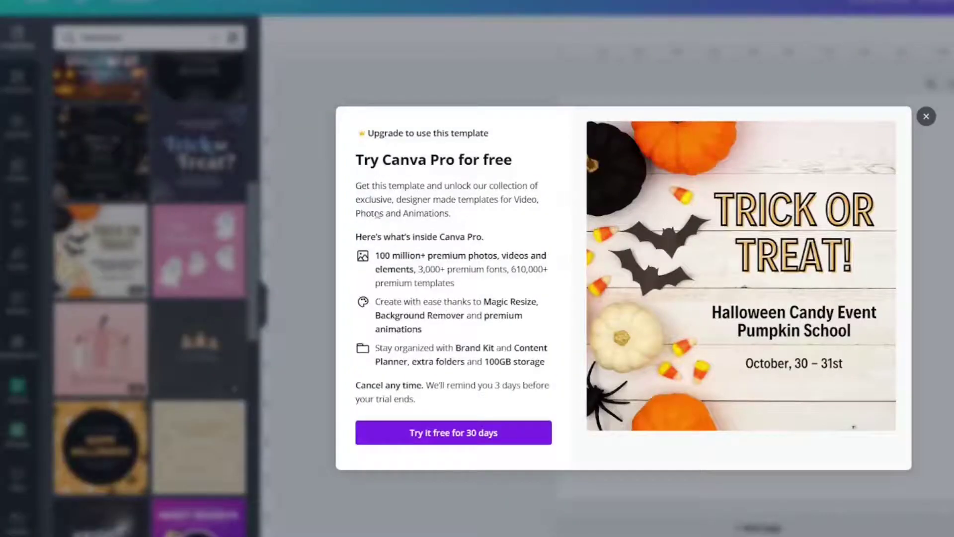
left_click(925, 116)
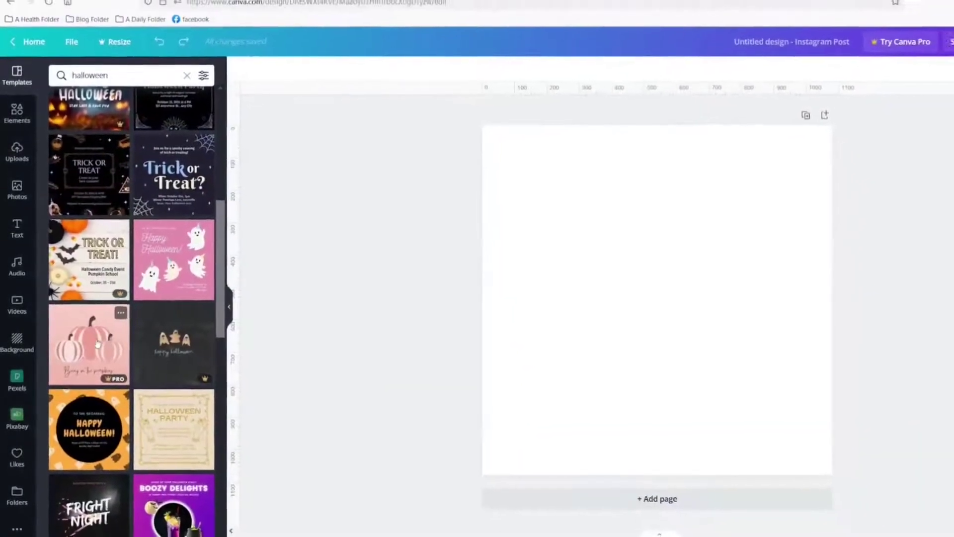
left_click(102, 346)
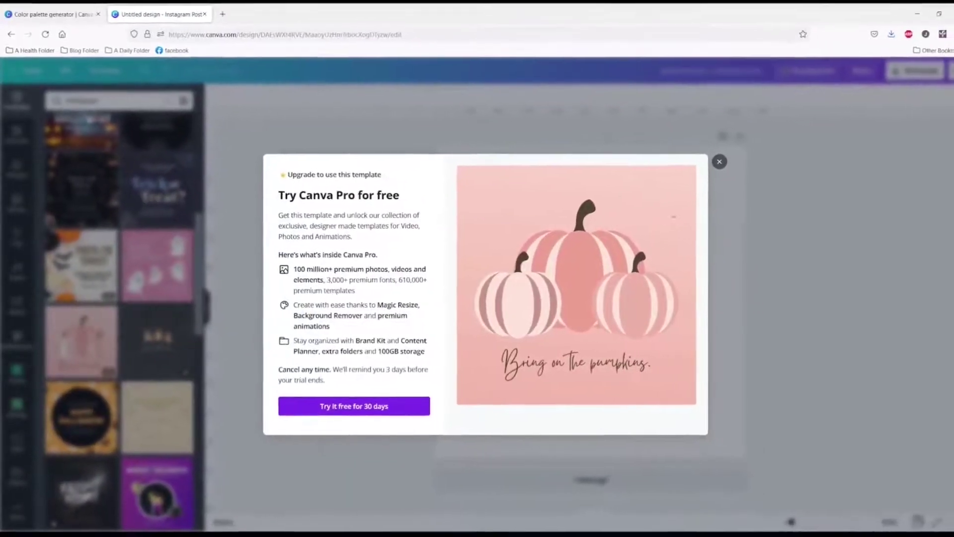
left_click(705, 166)
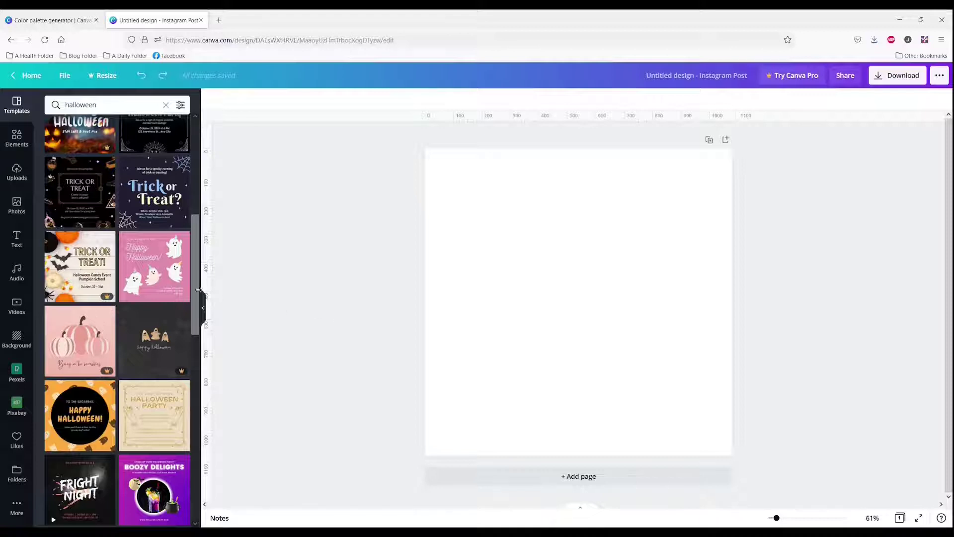
Step: Set the blank page's background to the light pink found by searching the colors for "pink"
left_click(460, 273)
left_click(211, 99)
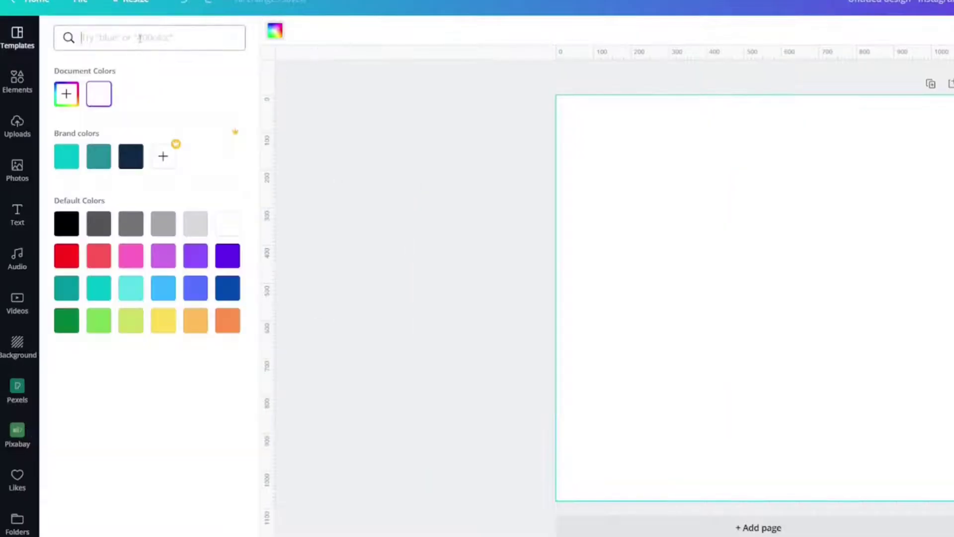
left_click(140, 38)
type("pink")
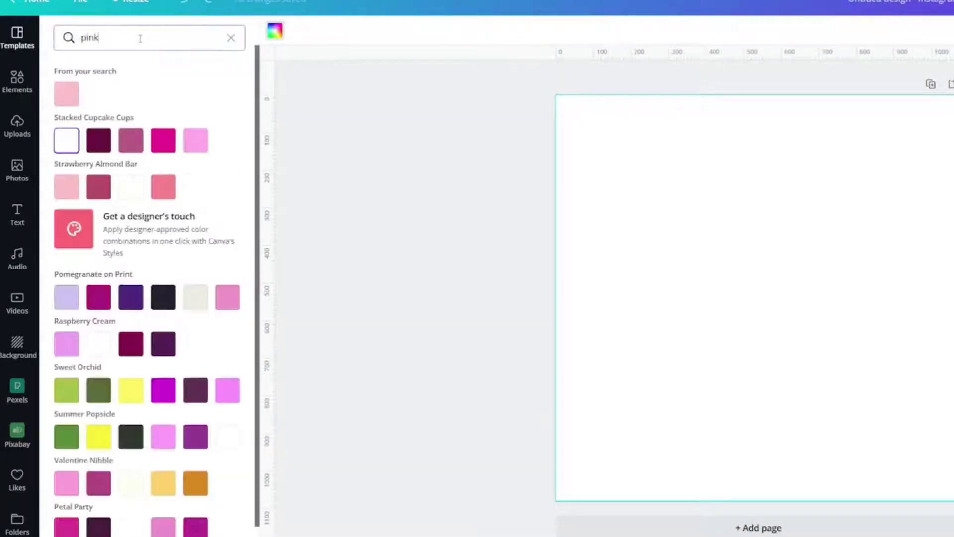
left_click(72, 94)
left_click(330, 211)
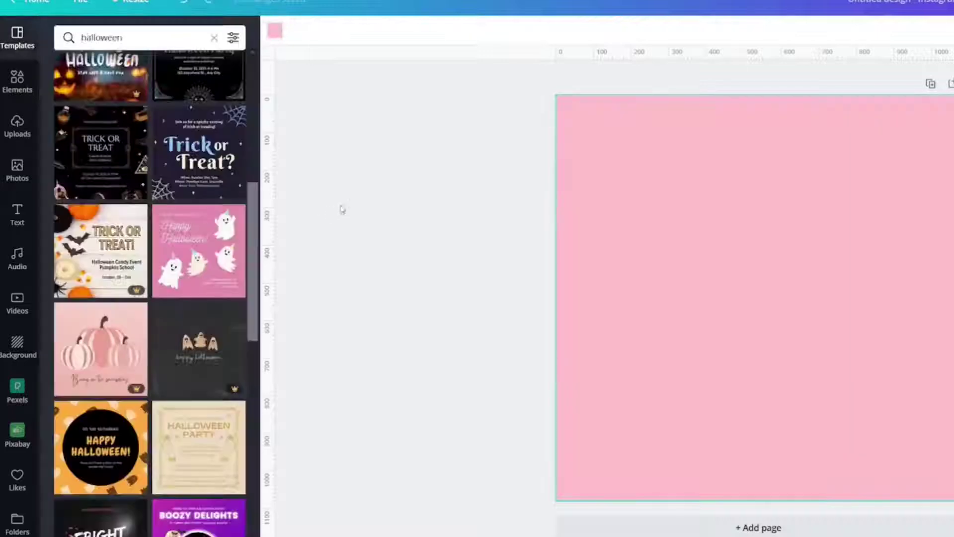
Step: Search the elements for "pumpkins" and add the free orange pumpkin graphic with the curved olive stem to the page
left_click(13, 92)
left_click(112, 36)
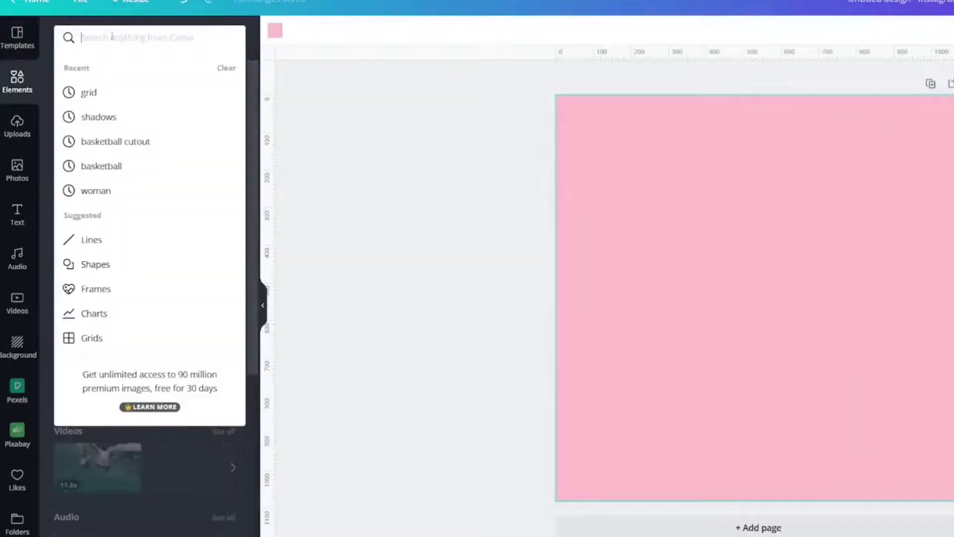
type("pumpkins")
key("Return")
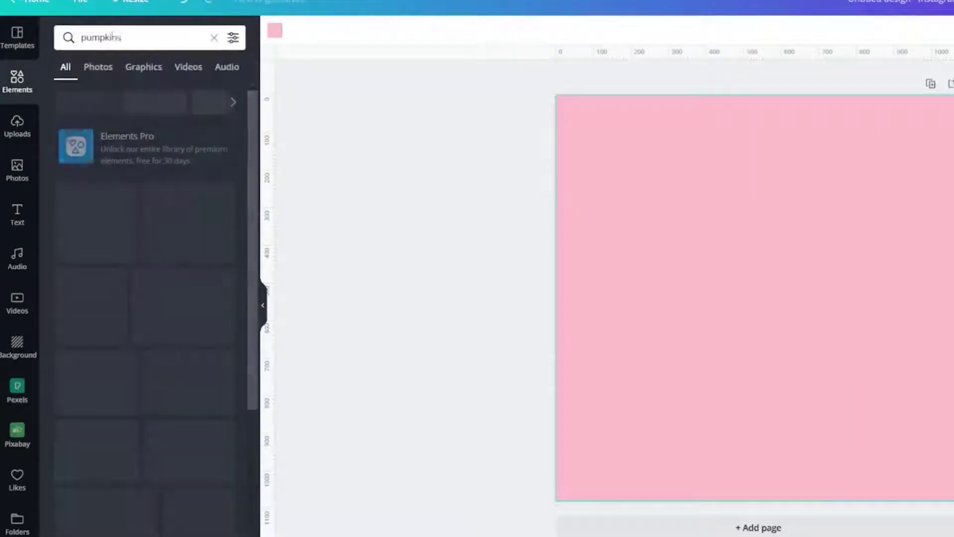
left_click(100, 71)
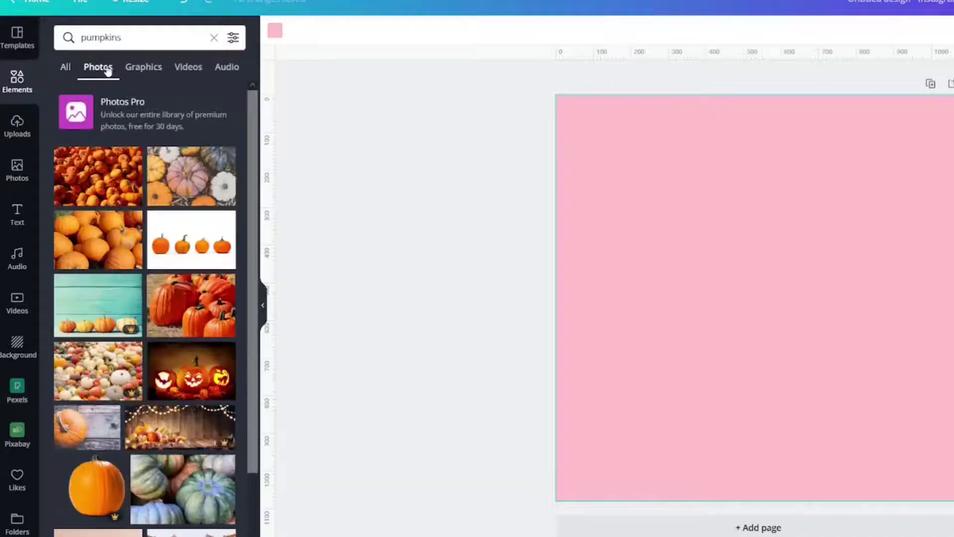
left_click(137, 67)
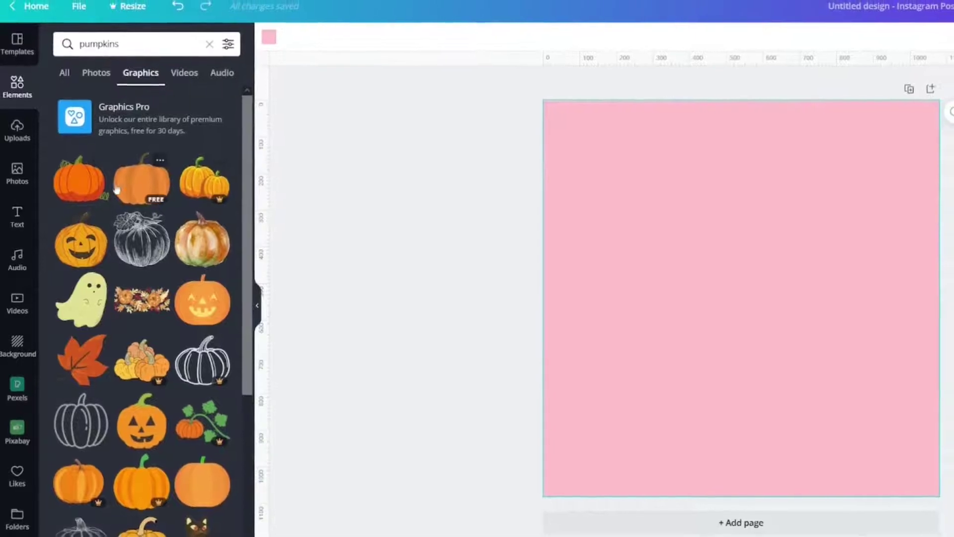
left_click(155, 171)
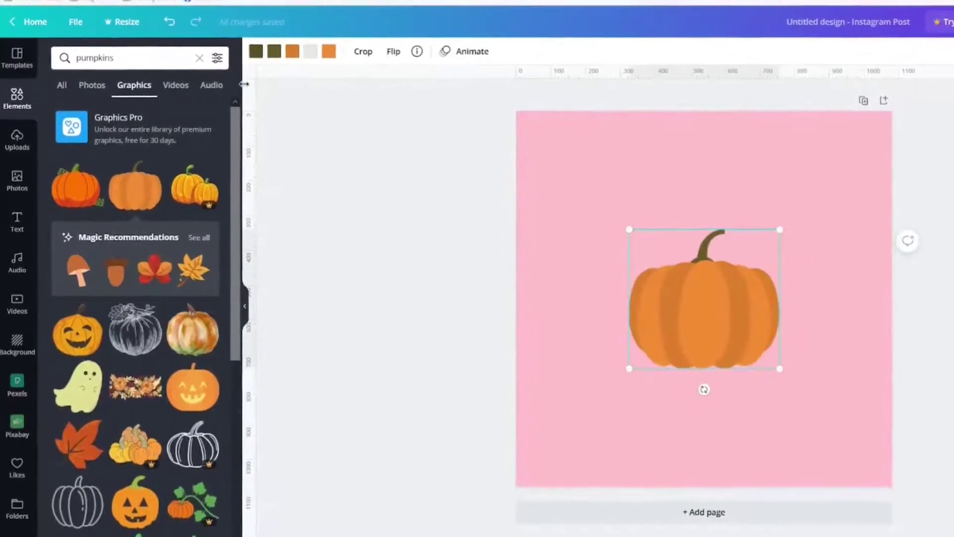
Step: Filter the pumpkin graphics to show only static ones
scroll(94, 348, "down", 15)
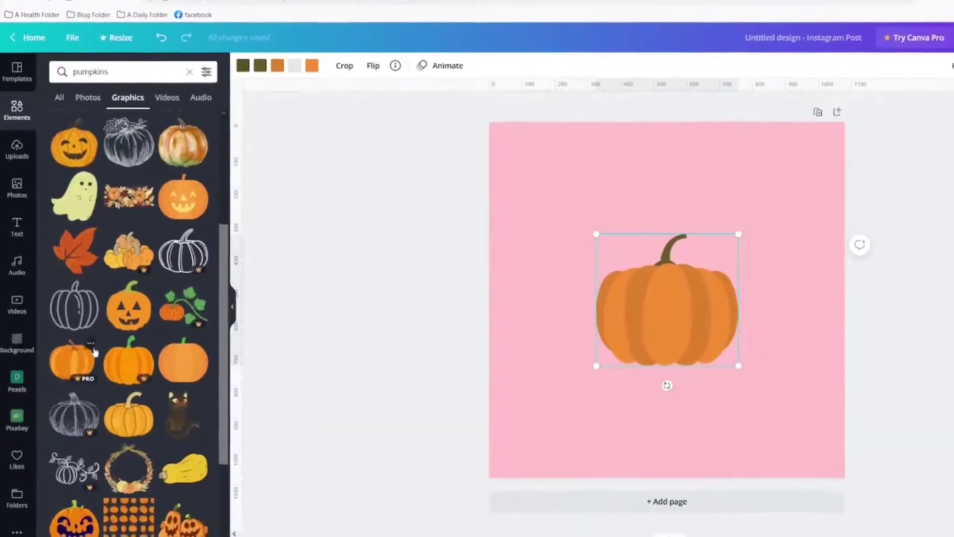
scroll(91, 348, "up", 10)
left_click(197, 82)
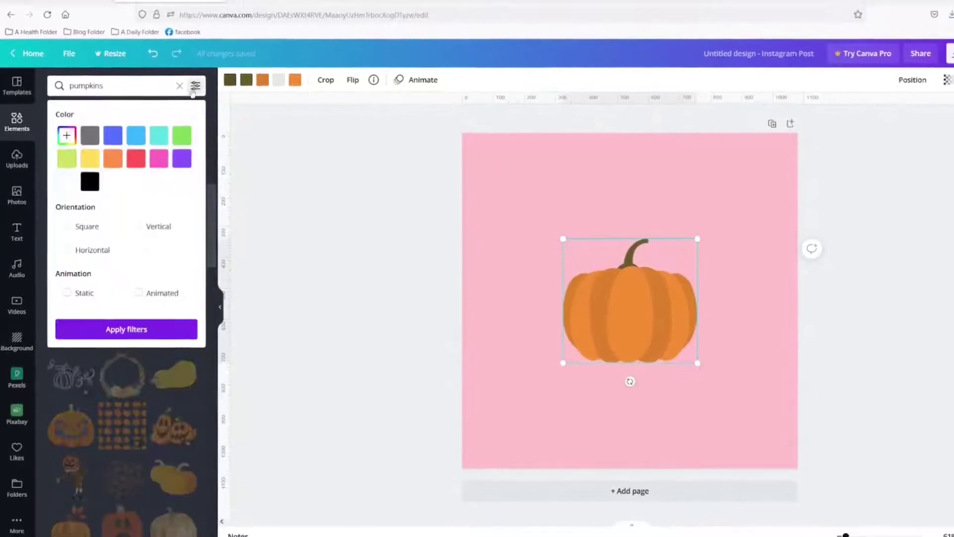
left_click(64, 294)
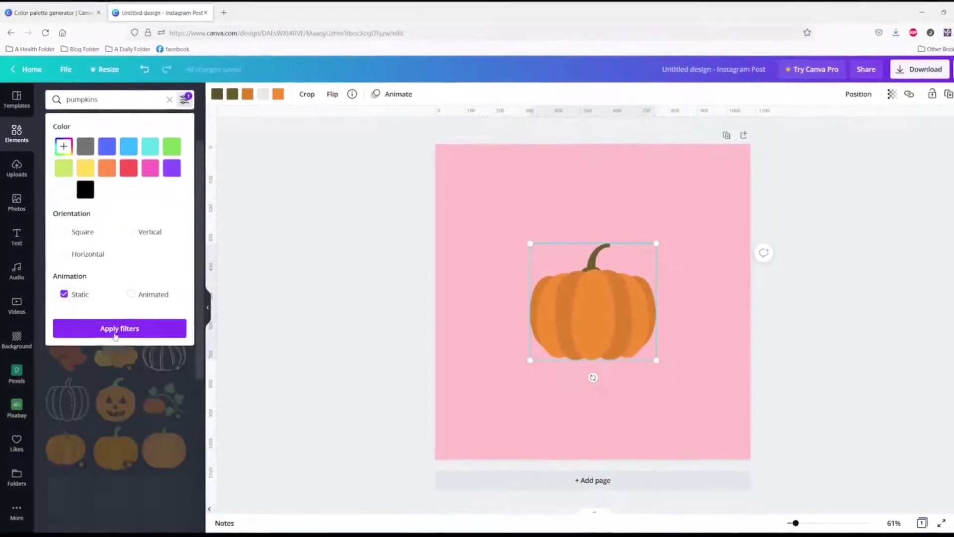
left_click(121, 328)
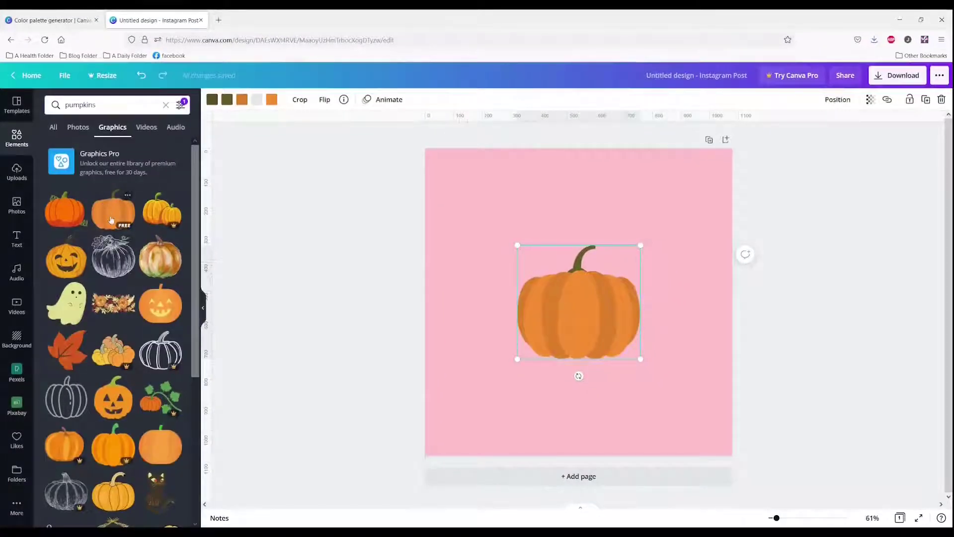
Step: Add four more pumpkin graphics in different styles and spread them around the first pumpkin for comparison
scroll(169, 286, "down", 3)
left_click(164, 286)
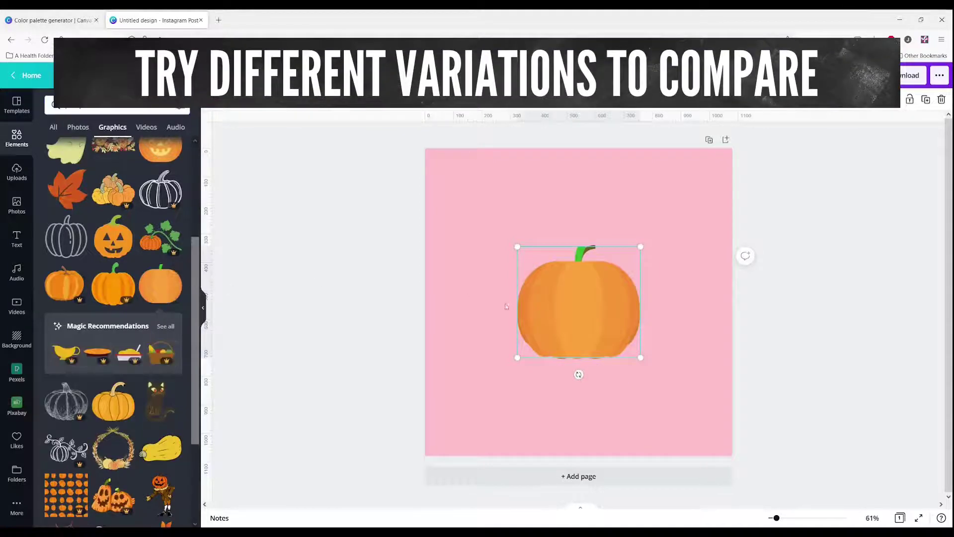
left_click_drag(596, 332, 663, 390)
scroll(108, 327, "down", 2)
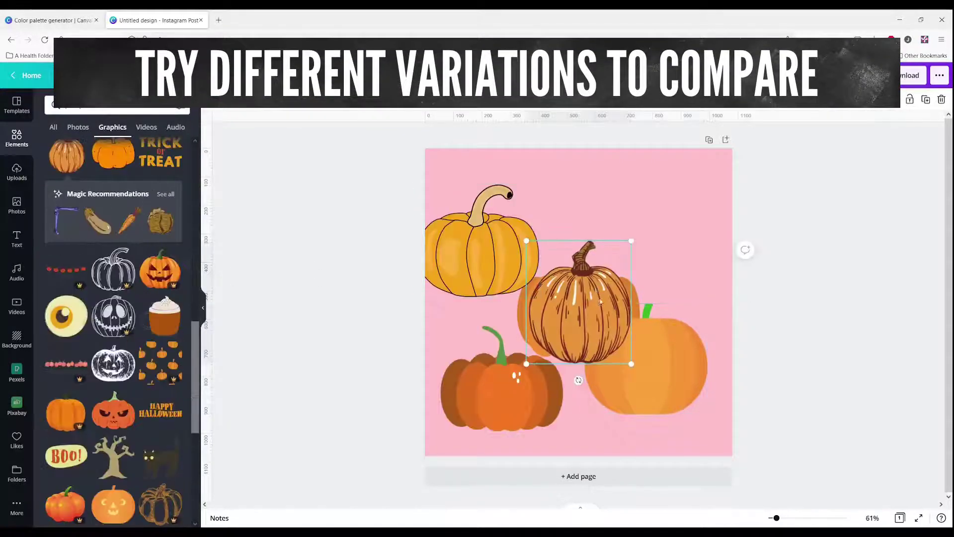
left_click_drag(575, 298, 678, 202)
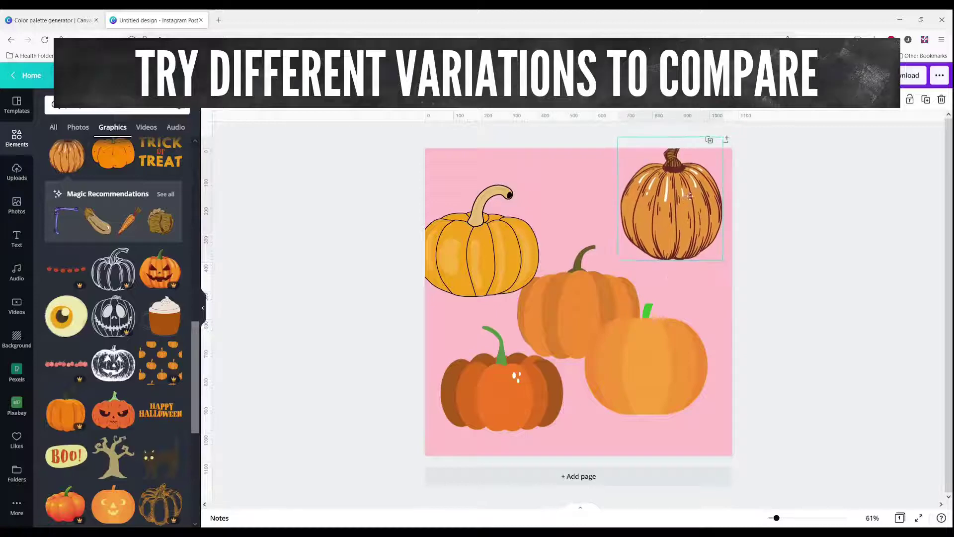
scroll(67, 391, "down", 5)
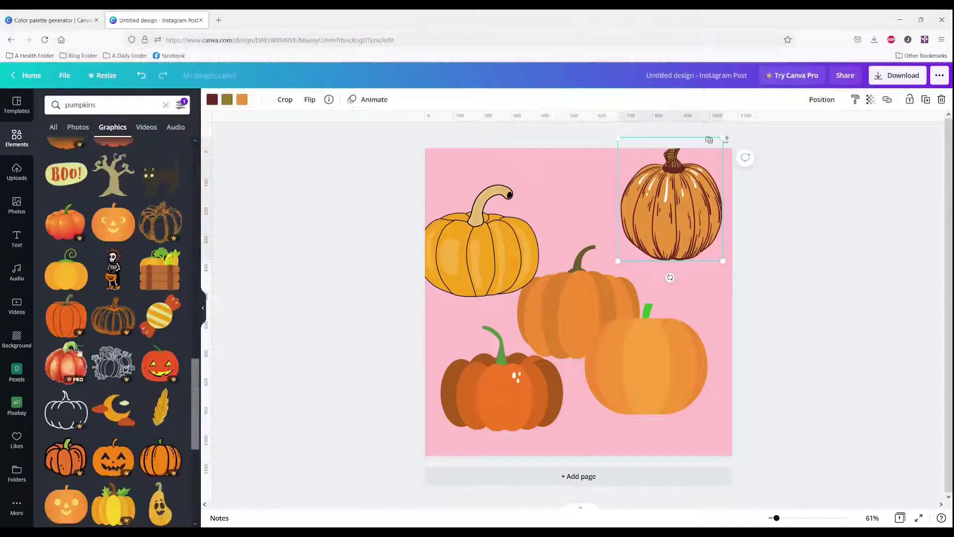
Step: Search the elements for "pumpkins + pink" and look through the graphics results
left_click(103, 102)
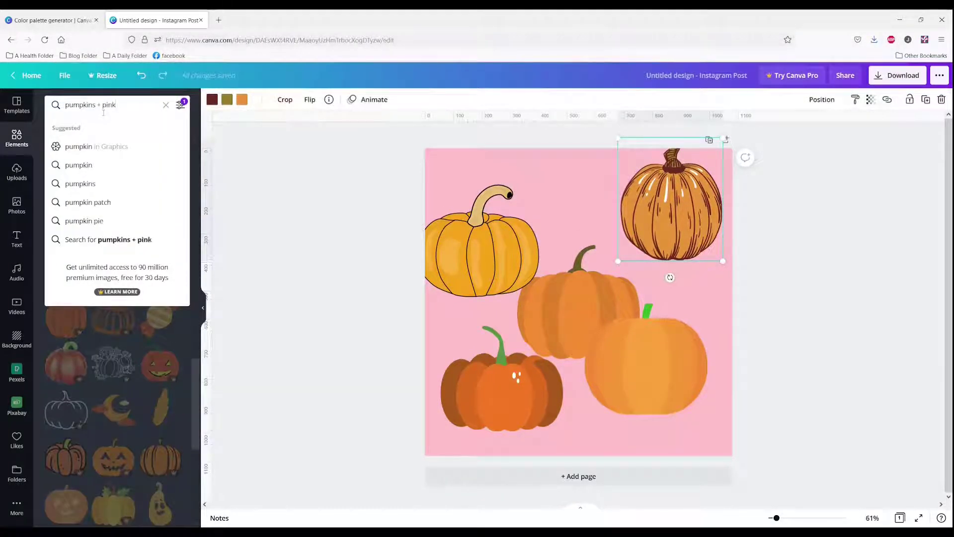
key("Return")
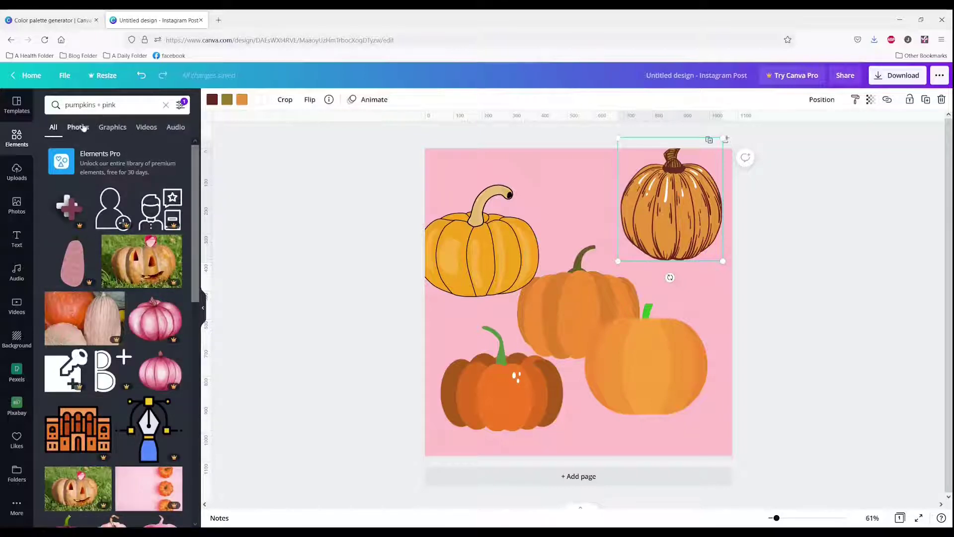
left_click(108, 128)
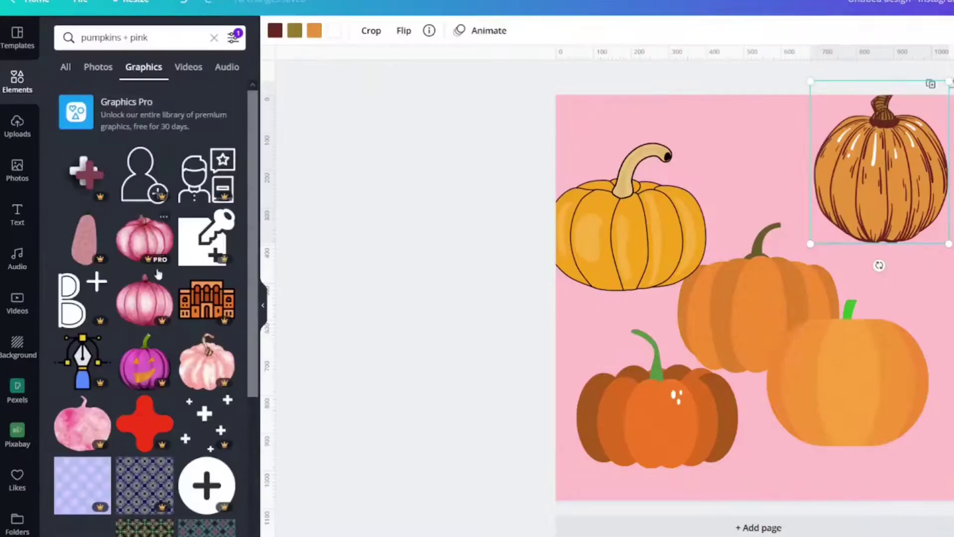
scroll(74, 413, "down", 3)
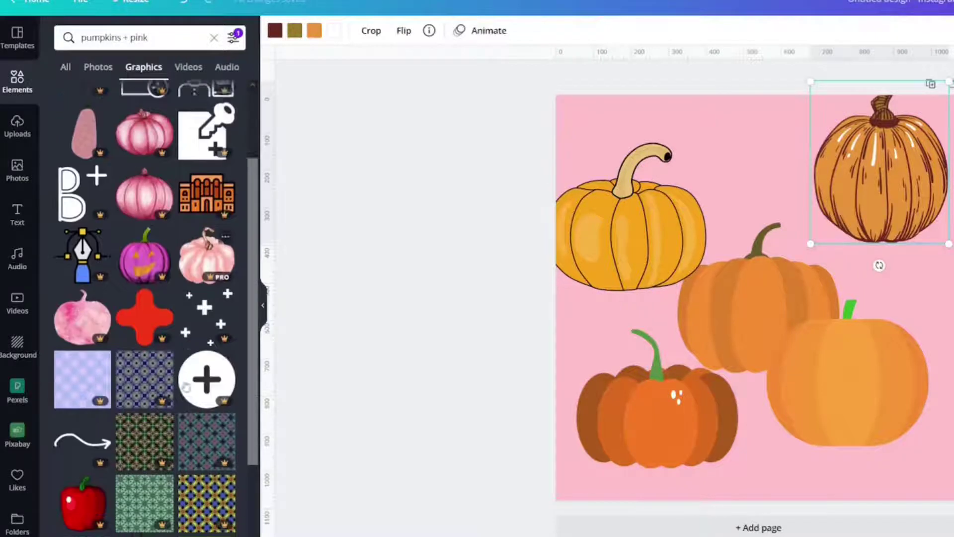
Step: Change the element search to "pumpkin + pink" and look through the graphics results
left_click(119, 37)
key("BackSpace")
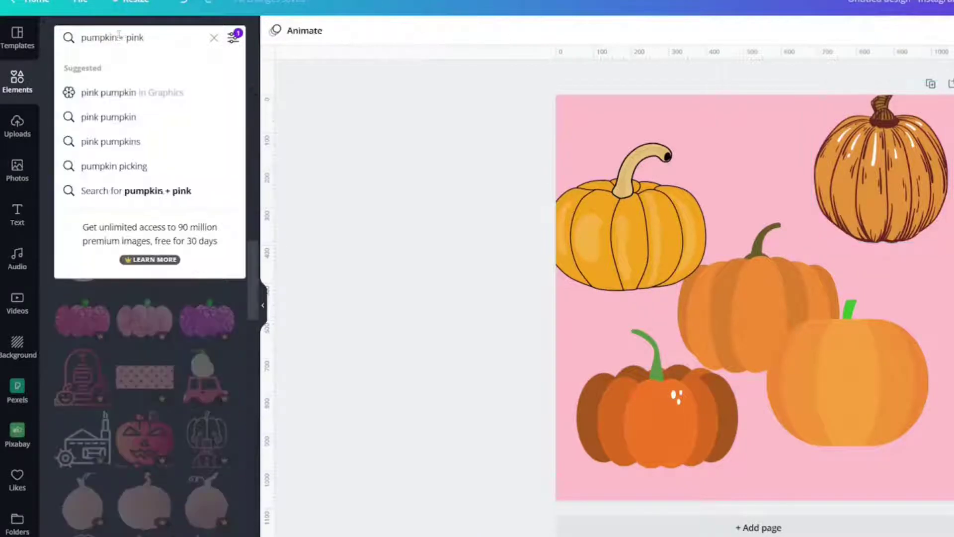
key("Return")
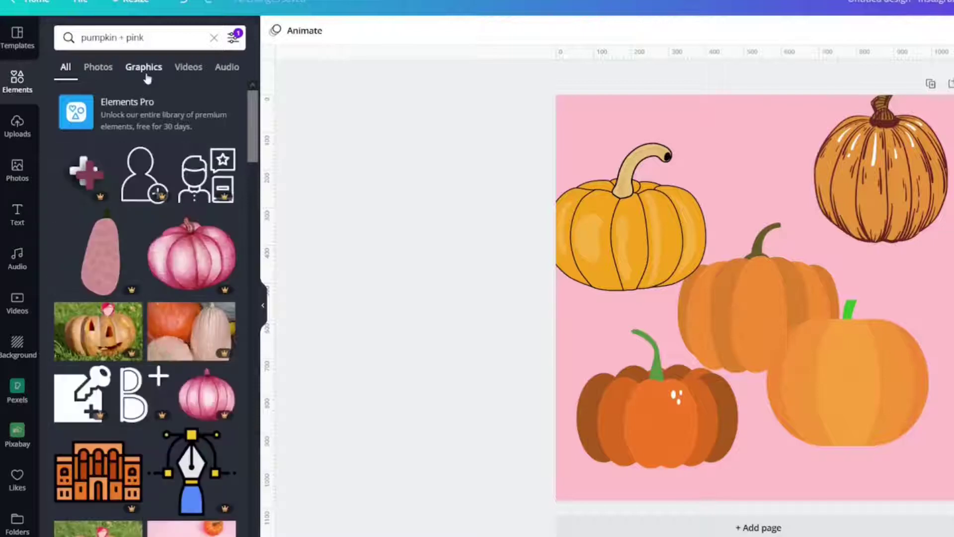
left_click(146, 72)
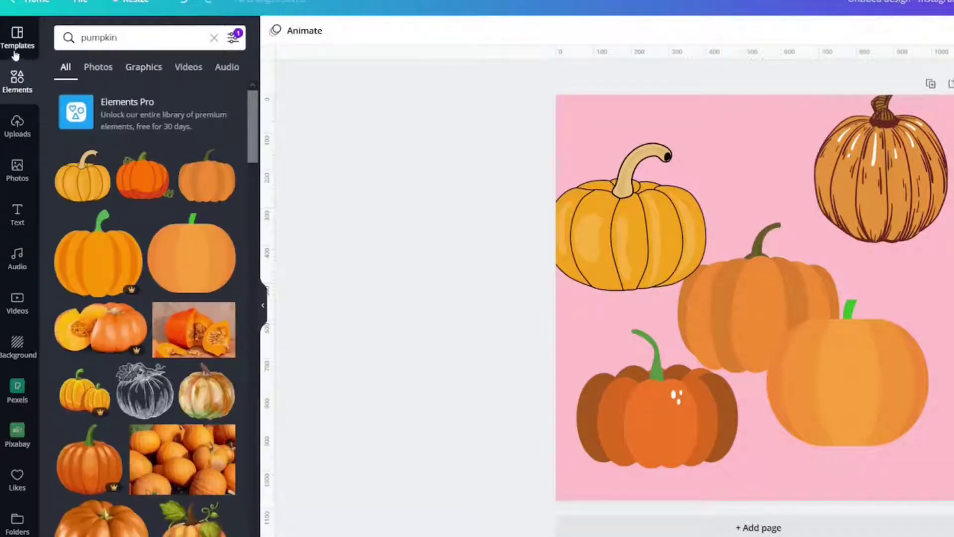
Step: Compare the pumpkins with the pink pumpkin template and move all but the olive-stemmed pumpkin off the page, leaving that one selected
left_click(17, 38)
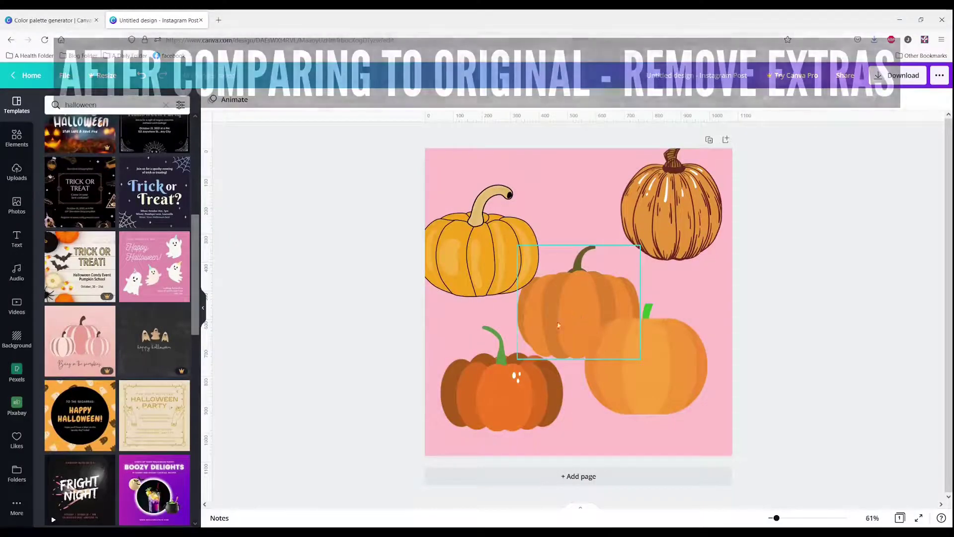
left_click(654, 415)
left_click_drag(654, 415, 362, 435)
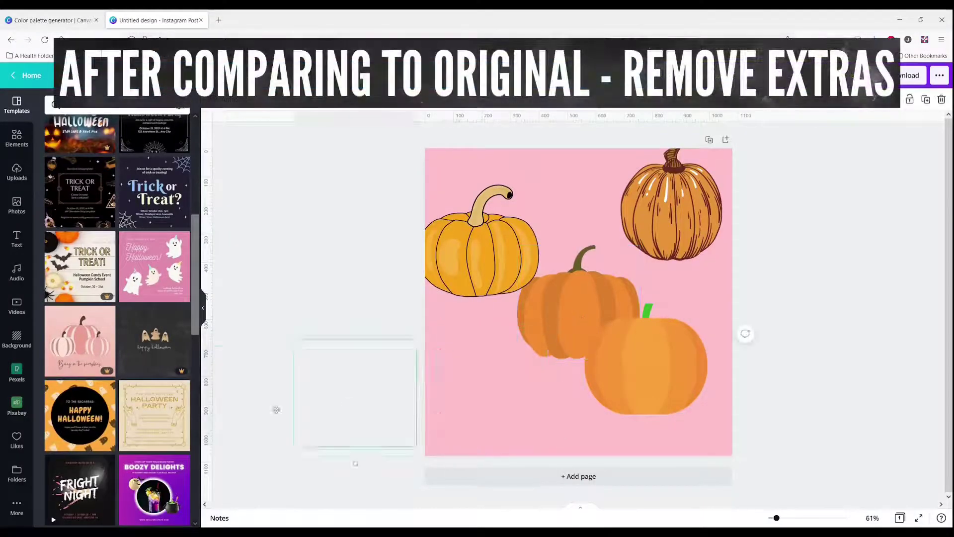
left_click_drag(492, 255, 255, 272)
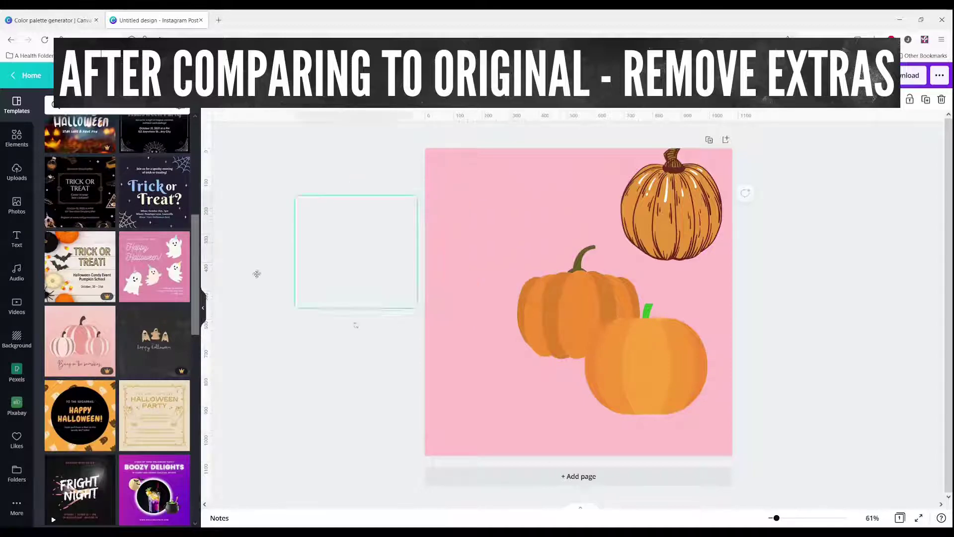
left_click(558, 303)
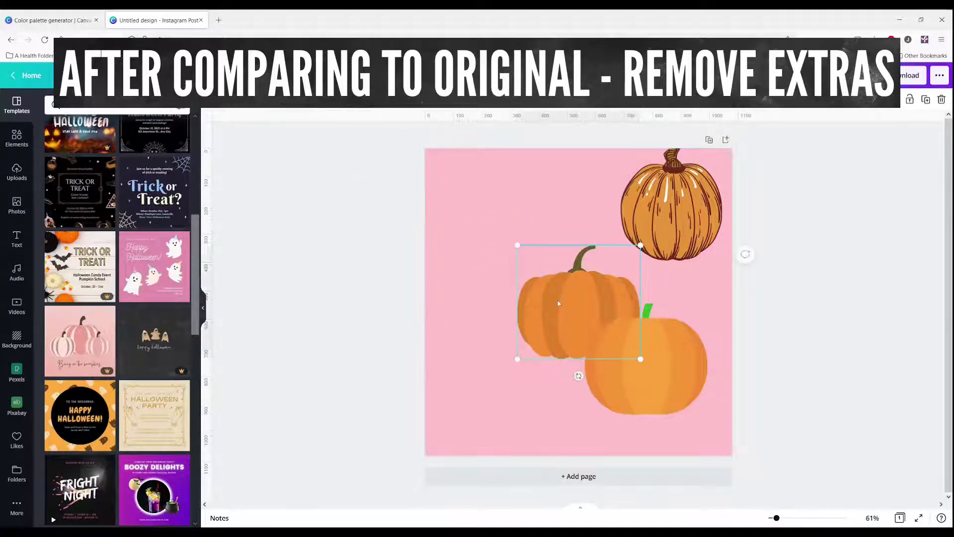
left_click(660, 376)
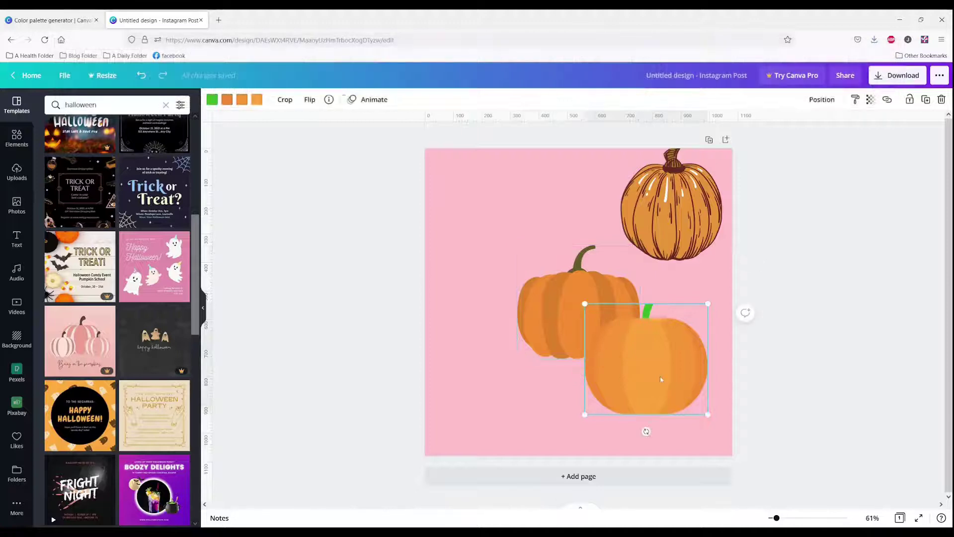
left_click_drag(660, 375, 298, 388)
left_click_drag(663, 196, 303, 337)
left_click(547, 309)
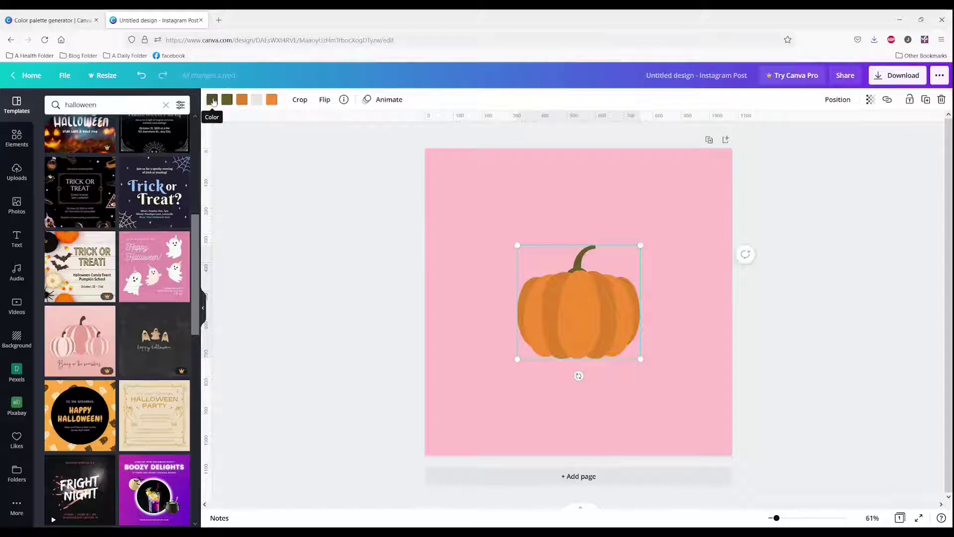
Step: Try several pinks on the pumpkin's dark orange ribs, from the pink palettes and as a custom shade
left_click(242, 99)
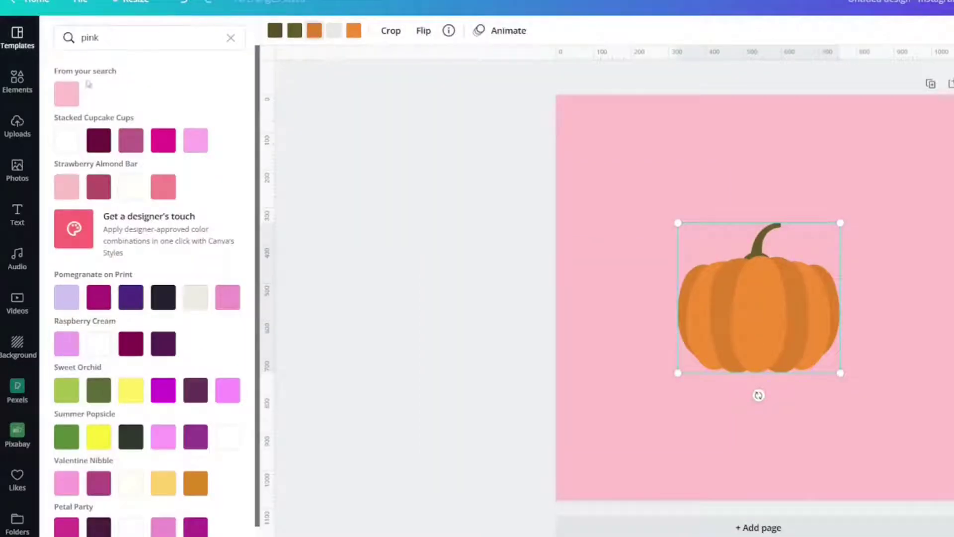
left_click(162, 188)
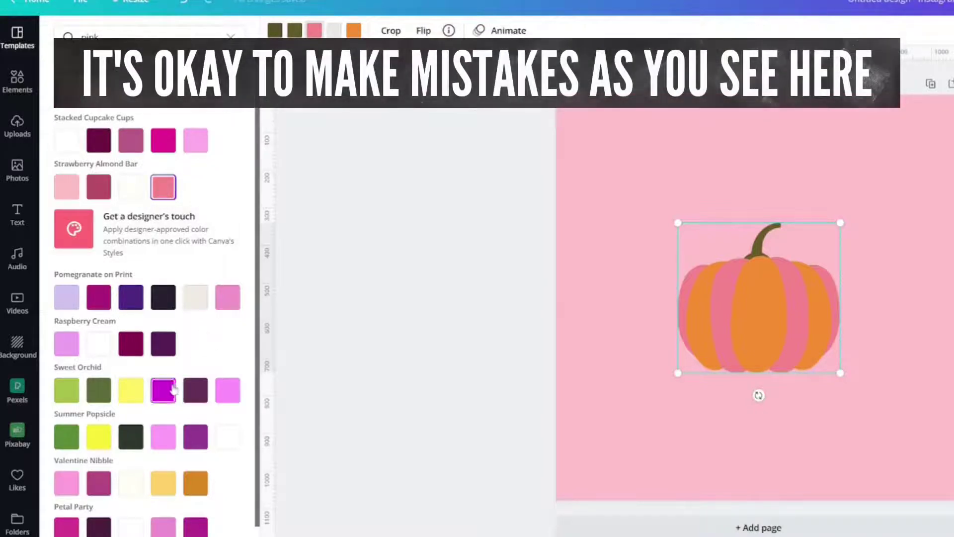
left_click(167, 442)
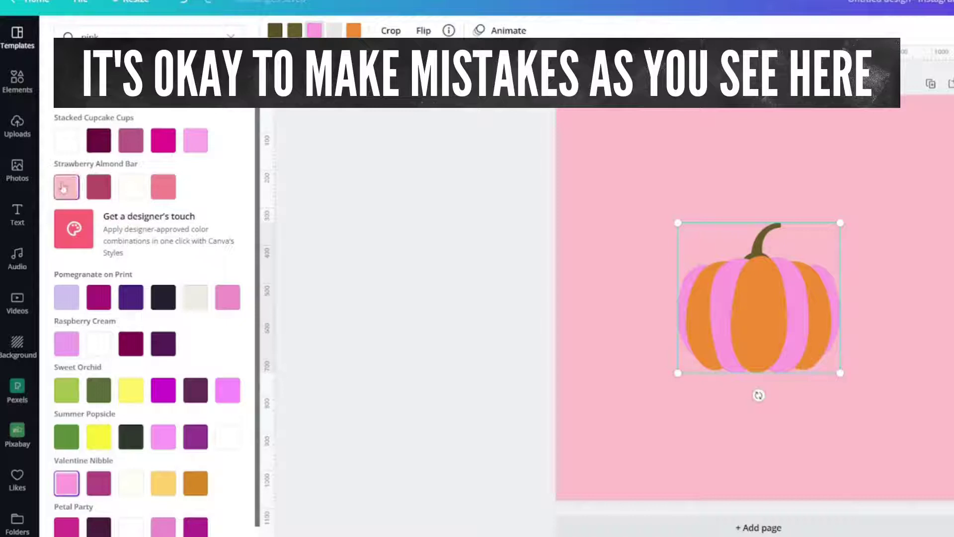
left_click(63, 188)
left_click(230, 36)
left_click(66, 93)
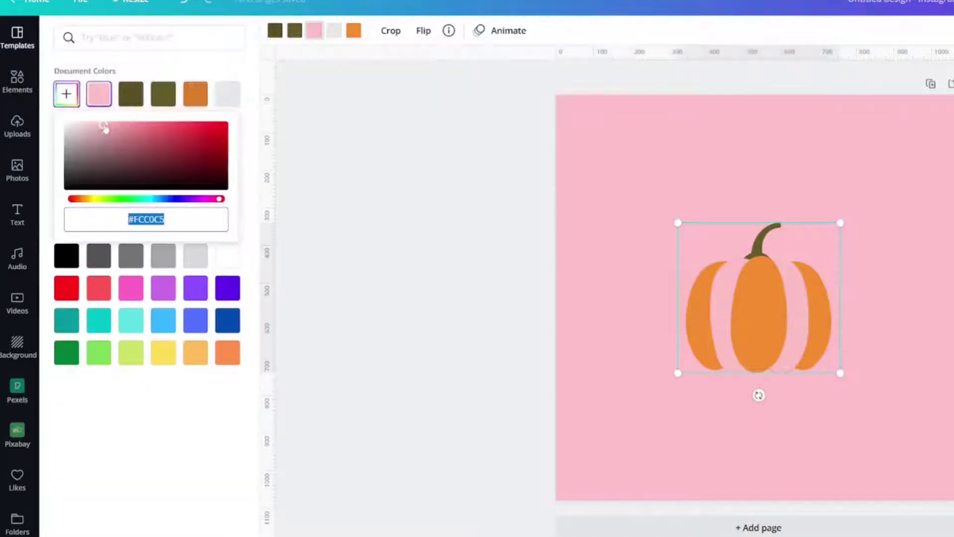
mouse_move(105, 128)
left_mouse_down()
mouse_move(96, 136)
mouse_move(112, 130)
mouse_move(97, 128)
left_mouse_up()
left_click(114, 76)
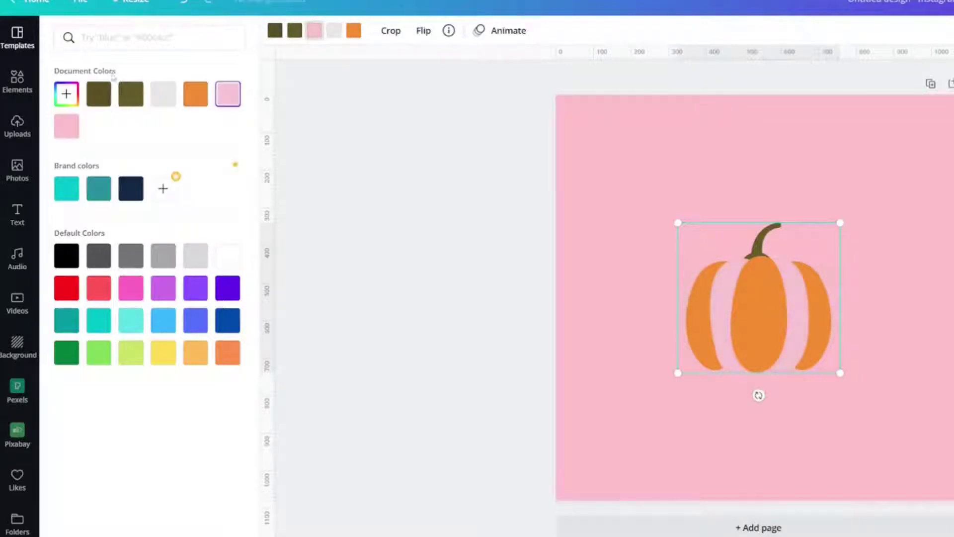
Step: Recolor the pumpkin's pink ribs with the off-white from the Skateboarding in Snow palette, found by searching colors for "beige"
left_click(114, 31)
type("beige")
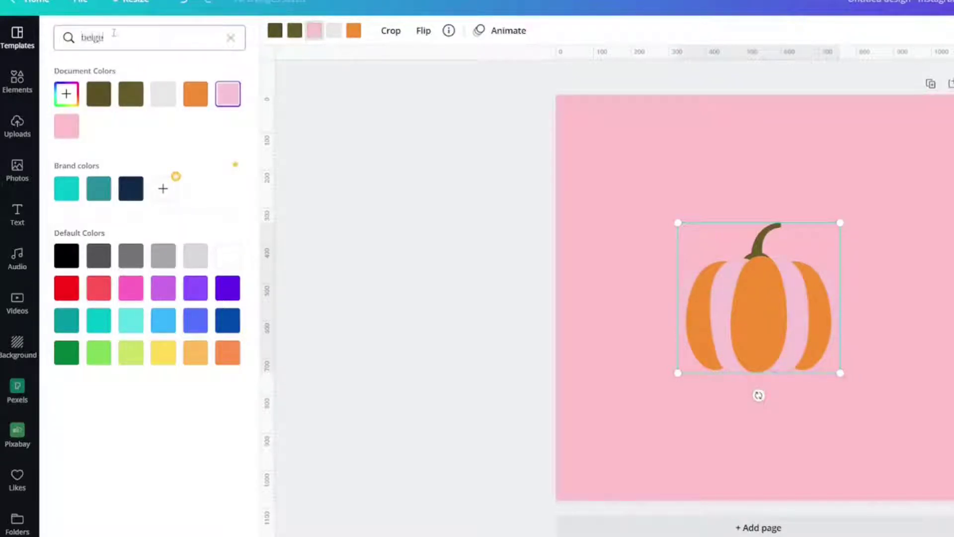
key("Return")
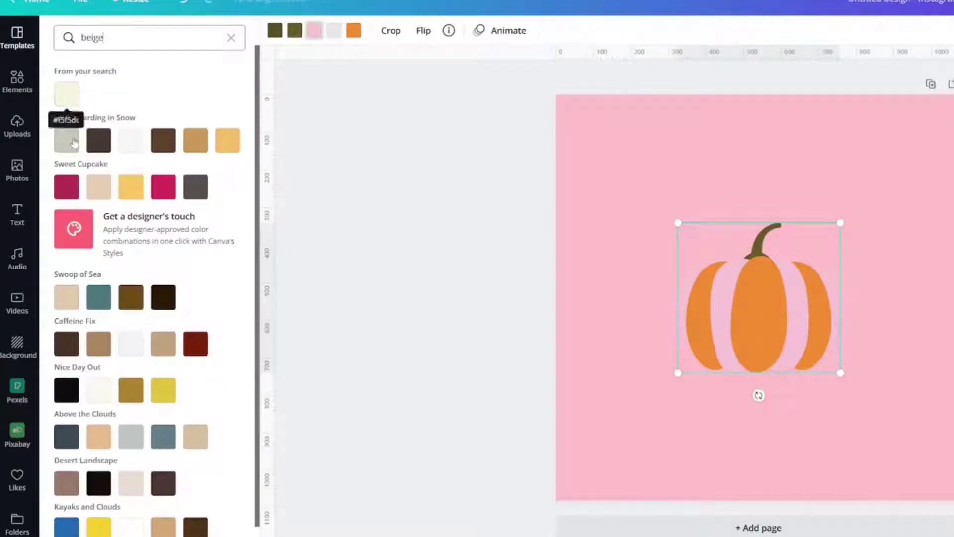
left_click(66, 140)
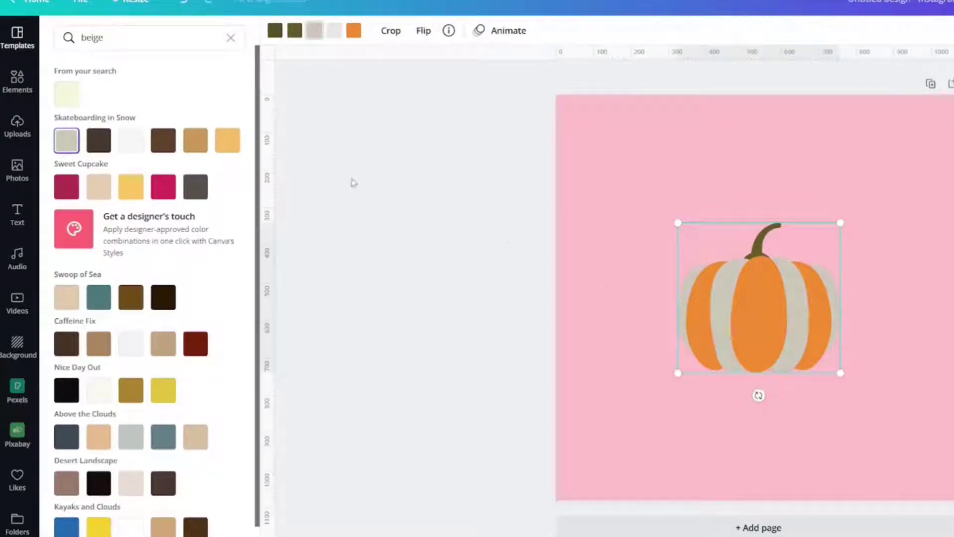
left_click(132, 142)
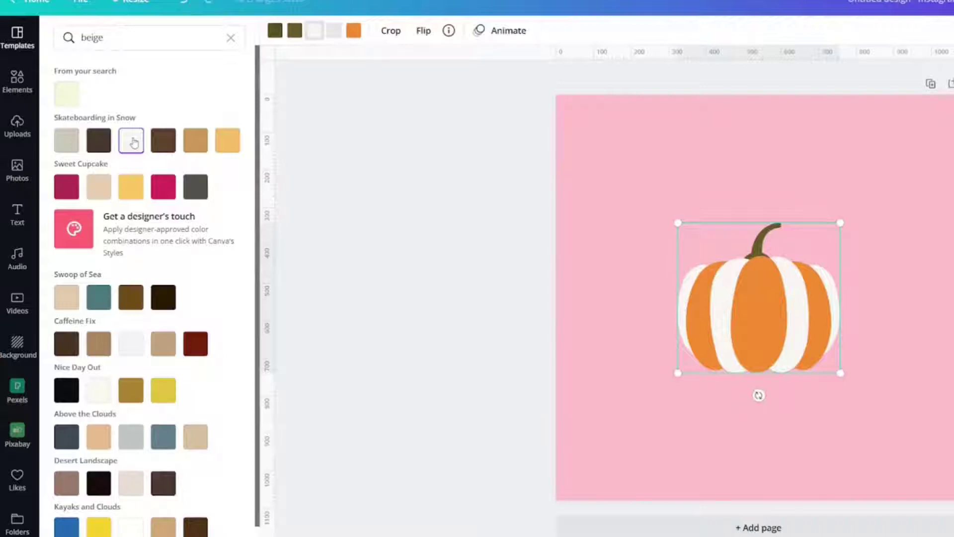
Step: Recolor the orange ribs with the pale pink from the Pink Berry Cream palette, found by searching colors for "light pink"
left_click(356, 32)
type("light pink")
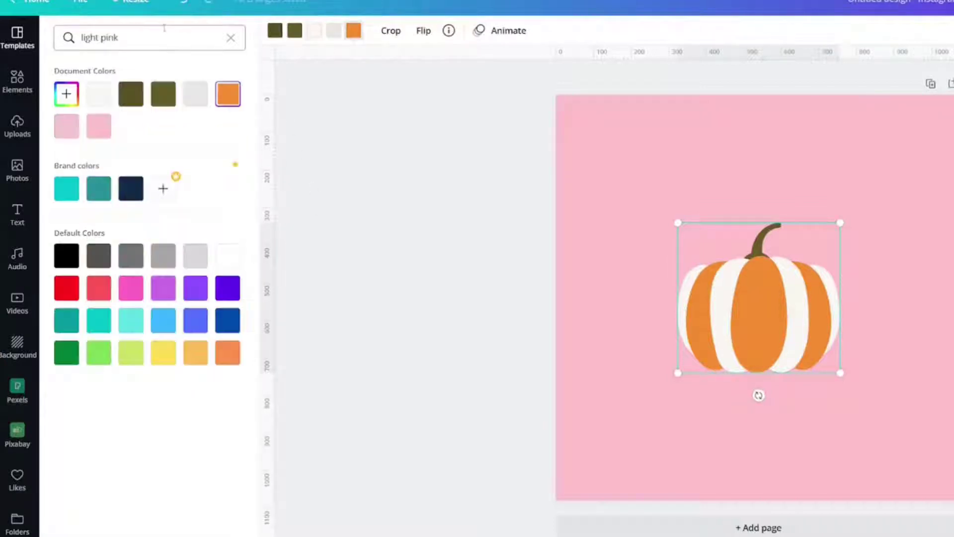
key("Return")
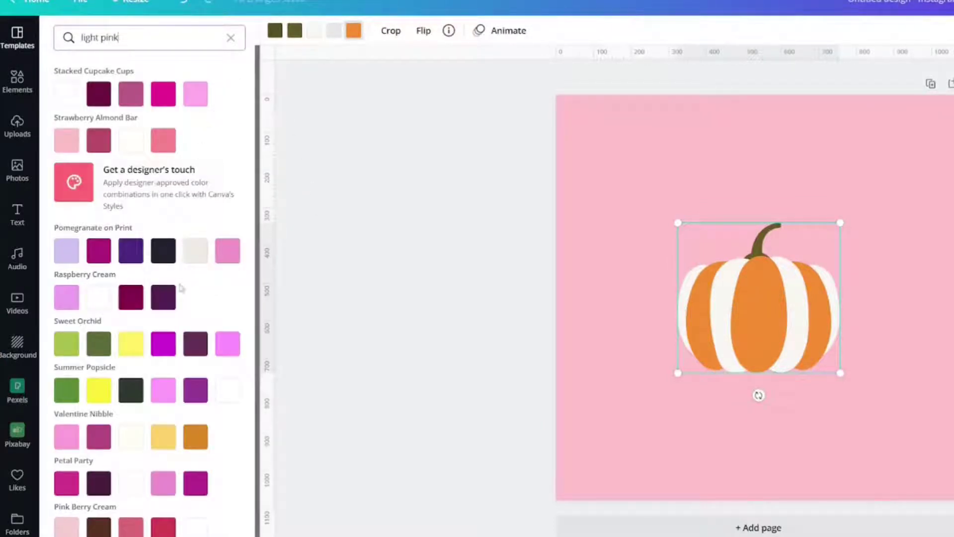
scroll(93, 349, "down", 1)
left_click(66, 501)
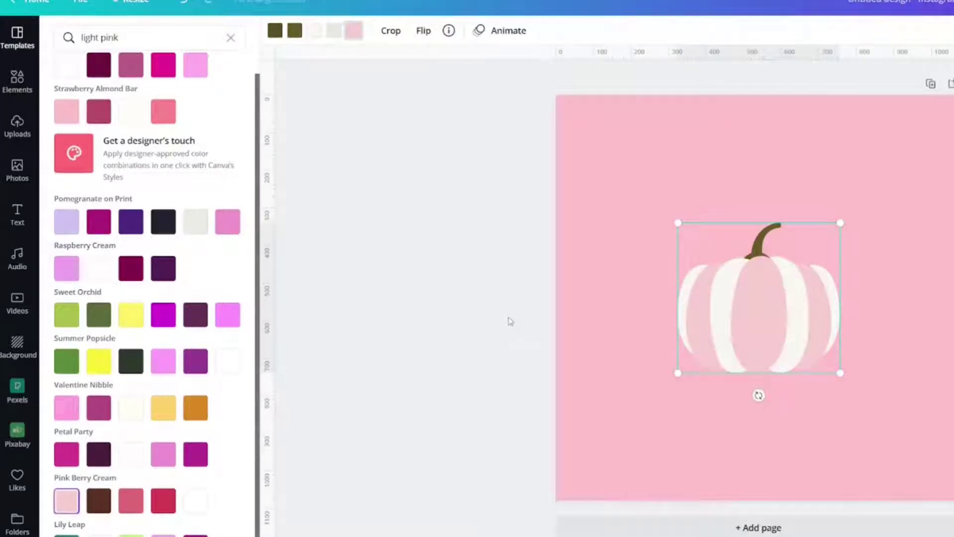
left_click(856, 233)
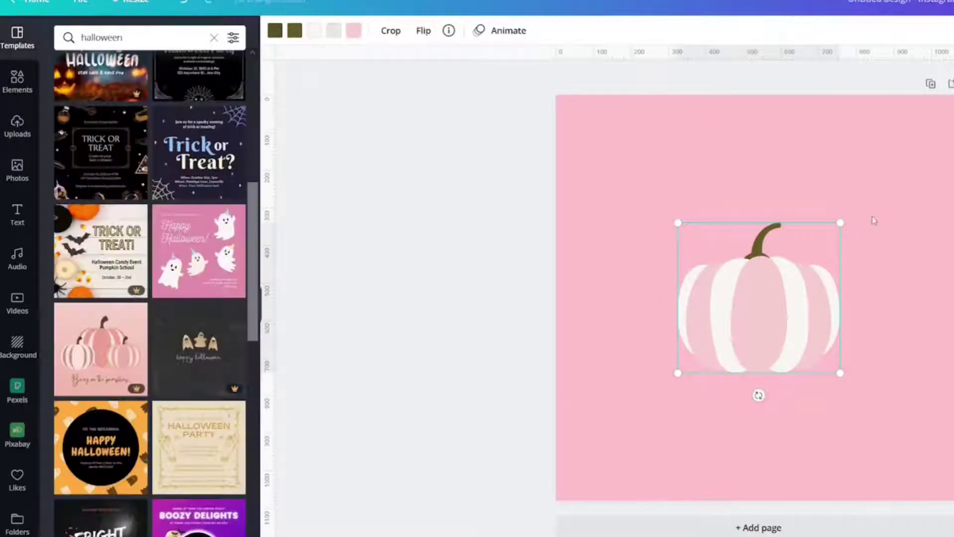
Step: Shrink the pumpkin and move it left of center, and place an enlarged duplicate beside it in the middle of the page
left_click(800, 269)
left_click_drag(841, 220, 767, 289)
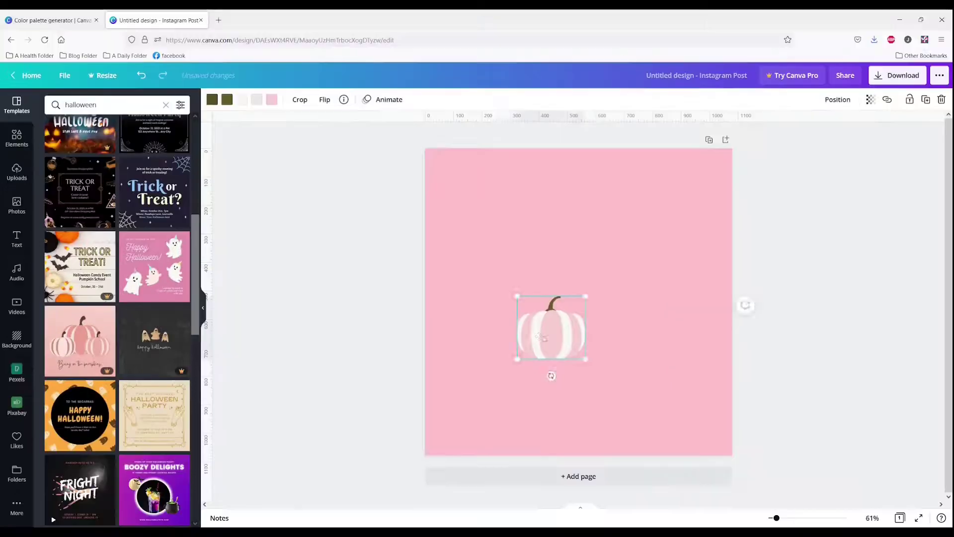
left_click_drag(682, 343, 624, 351)
left_click(925, 100)
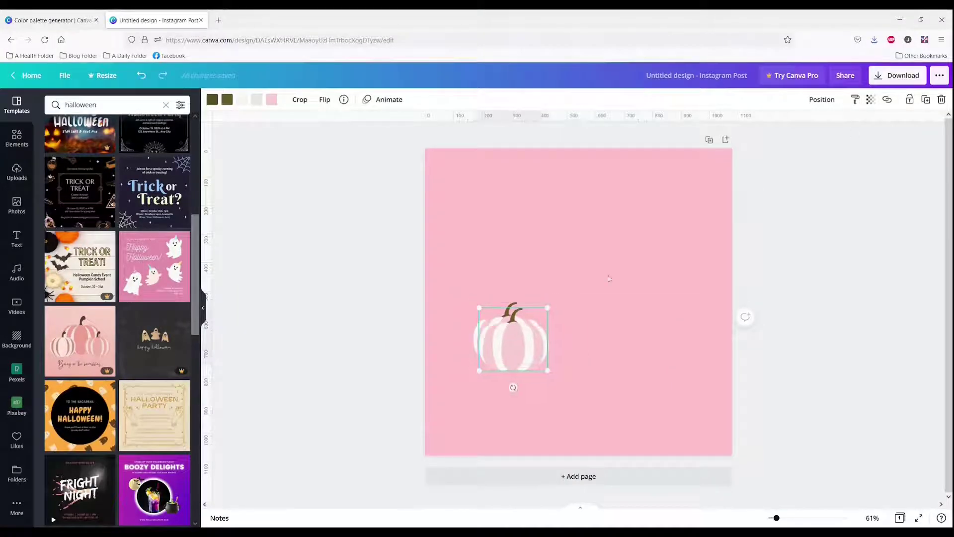
left_click_drag(519, 333, 549, 345)
left_click(747, 277)
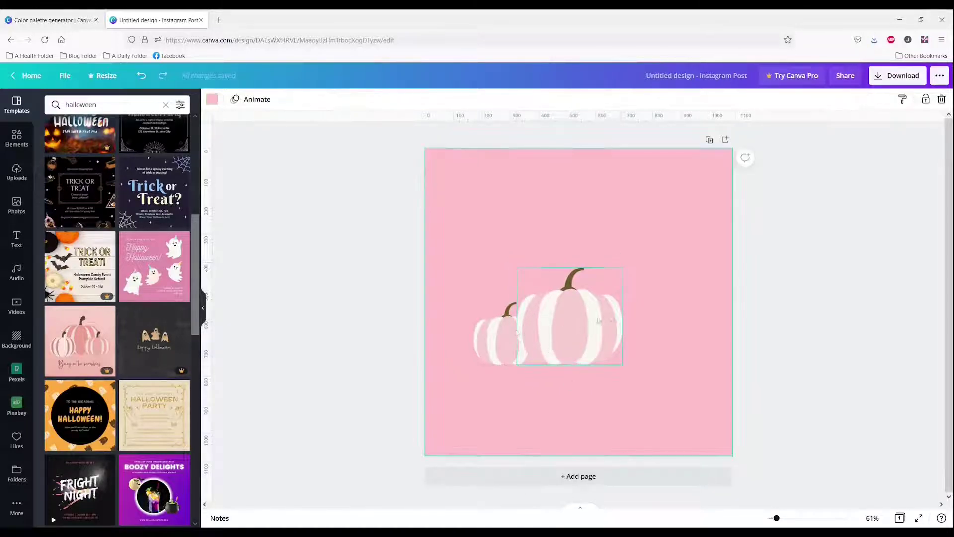
Step: Duplicate the small pumpkin and place the copy on the right side of the large one, level with the original
left_click(489, 343)
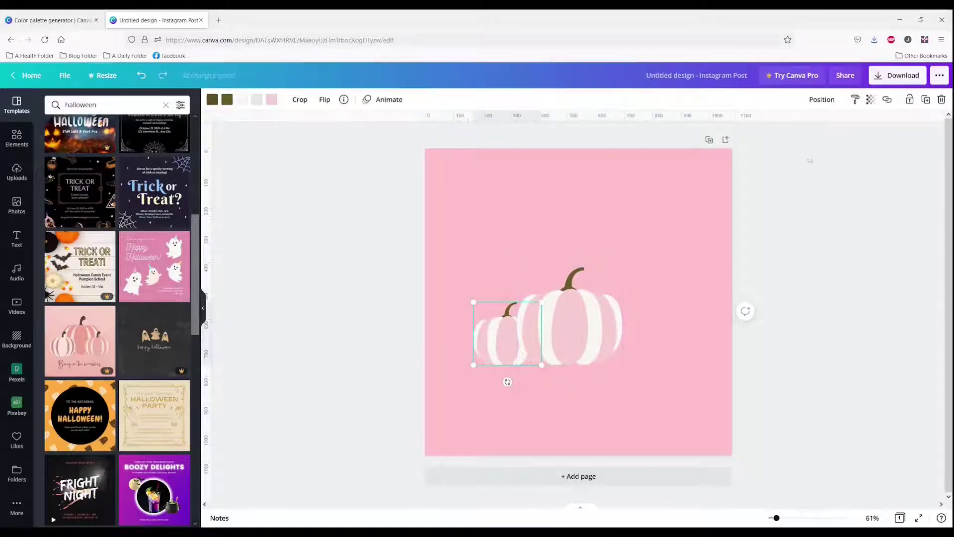
left_click(925, 100)
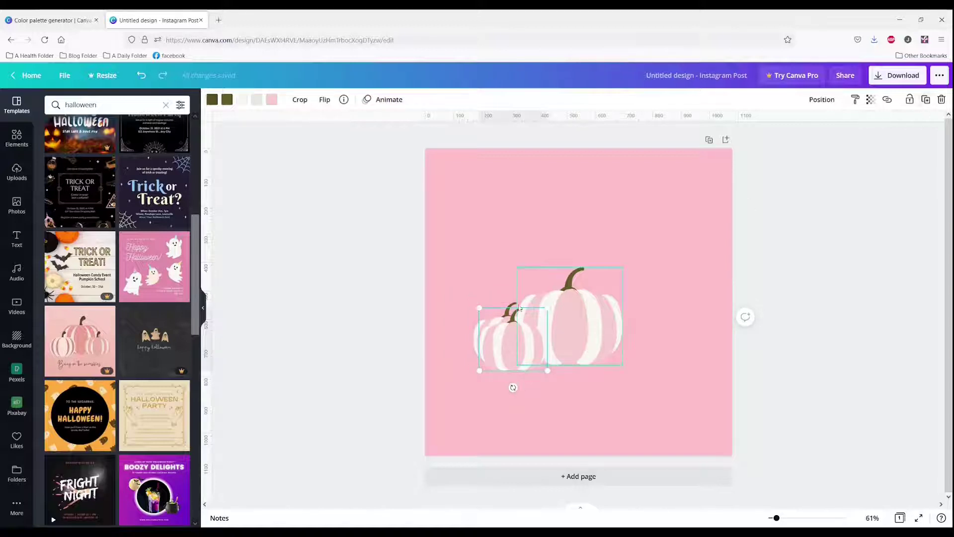
left_click_drag(504, 341, 626, 336)
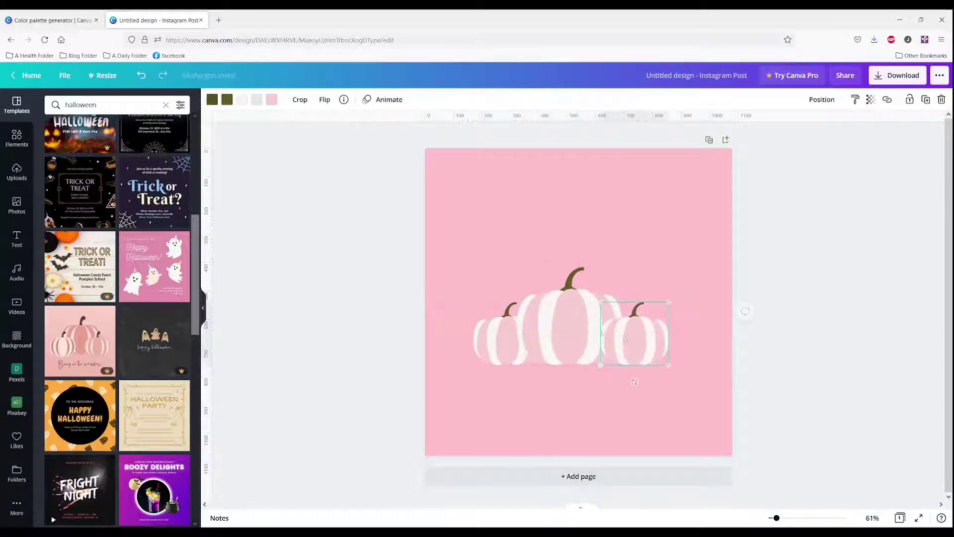
Step: Swap the rib colors of the right-hand pumpkin, using the document's pink for the off-white ribs and off-white for the pink ones
left_click(240, 100)
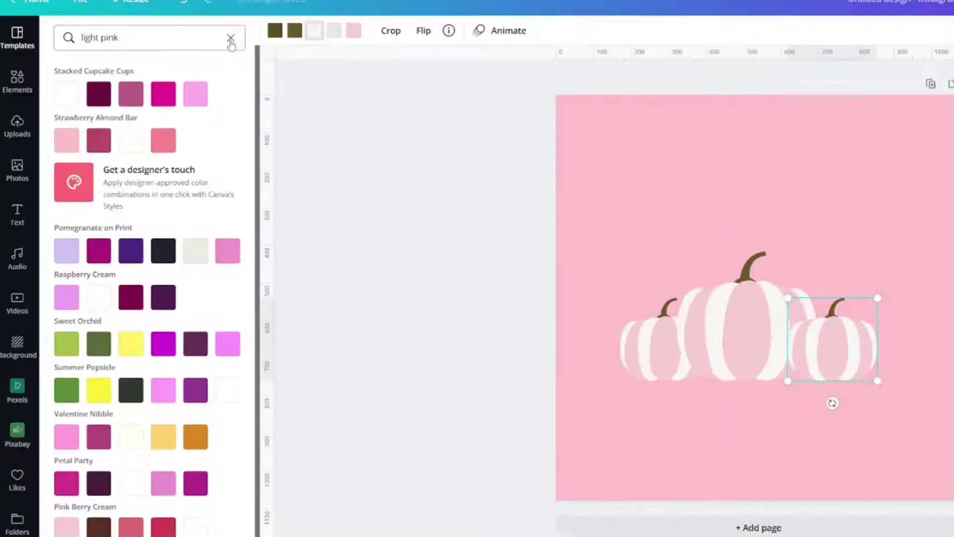
left_click(179, 105)
left_click(197, 98)
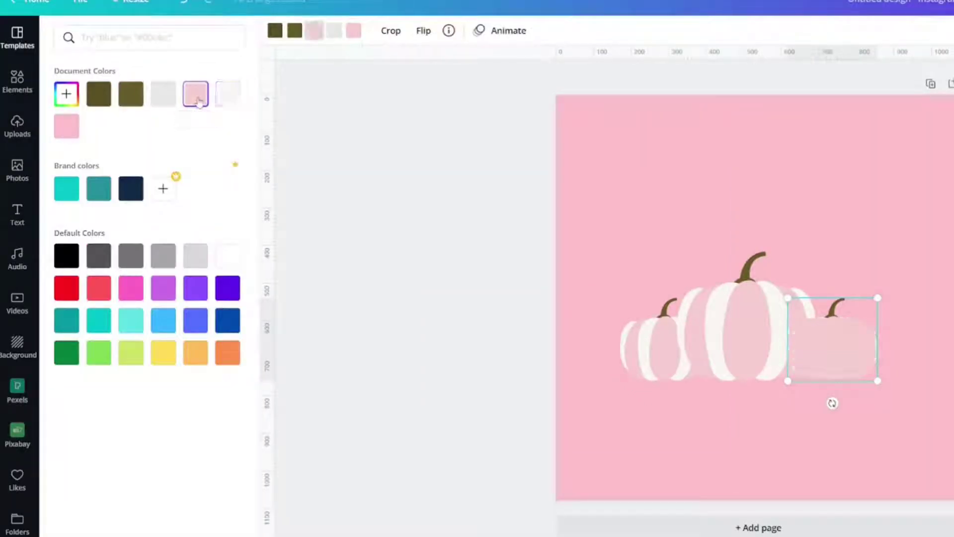
left_click(73, 132)
left_click(165, 101)
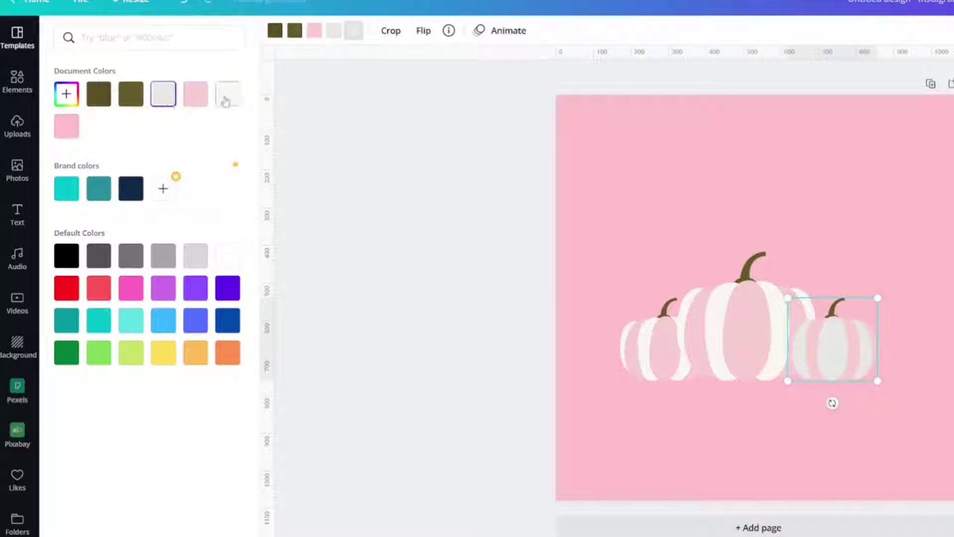
left_click(224, 101)
Step: Bring the left pumpkin to the front and move both small pumpkins inward and slightly down so they overlap the large one
left_click(651, 348)
right_click(645, 346)
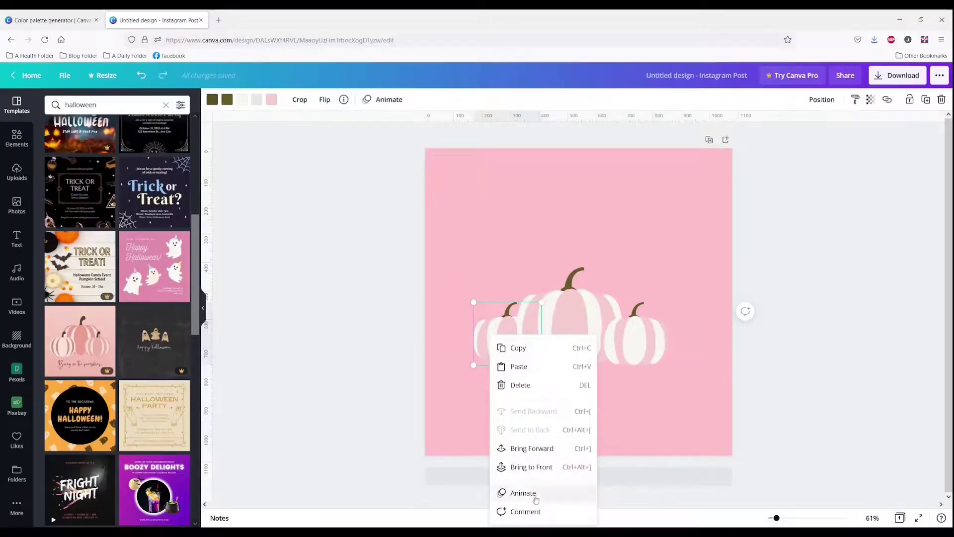
left_click(532, 467)
left_click_drag(504, 359, 532, 367)
left_click_drag(626, 358, 600, 365)
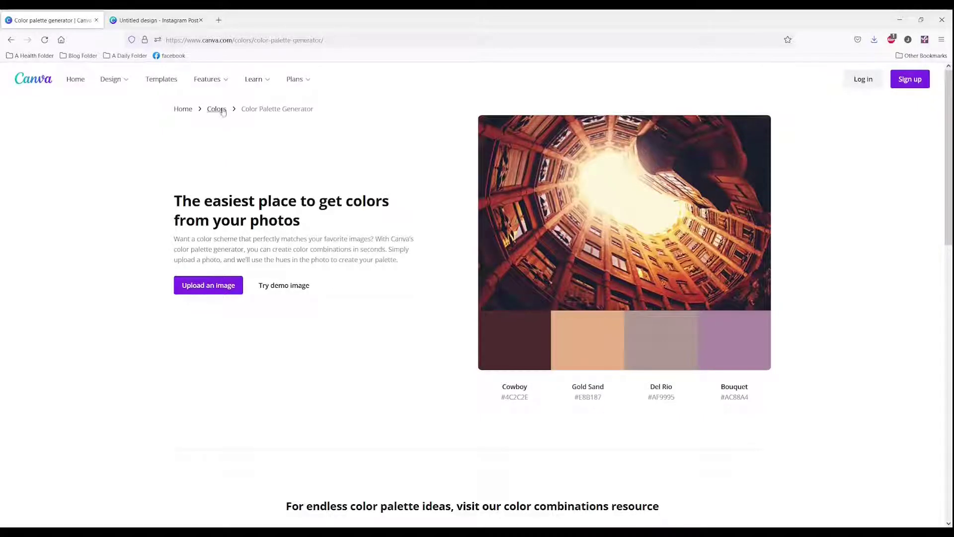
Step: On the Canva Colors site, open the color palette ideas and search the palettes for "pink"
left_click(215, 106)
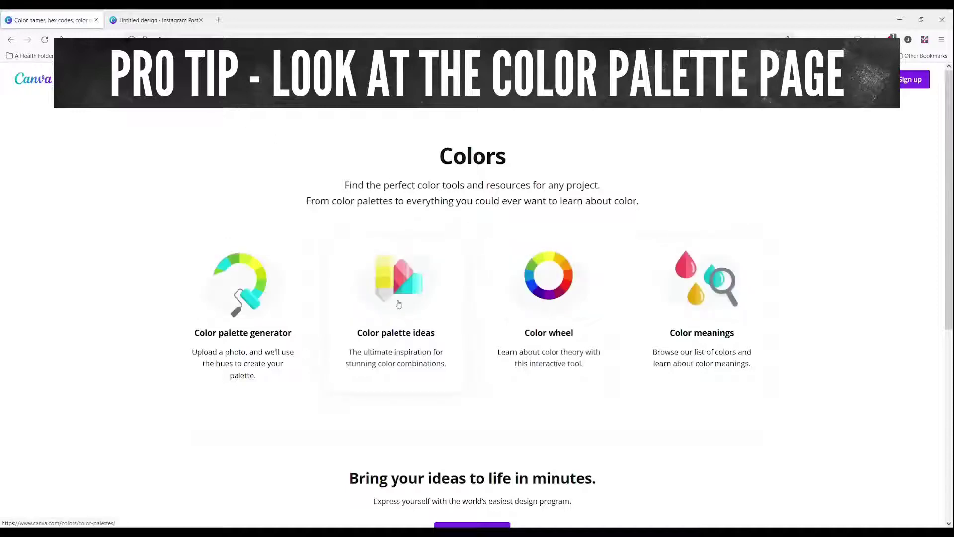
left_click(398, 304)
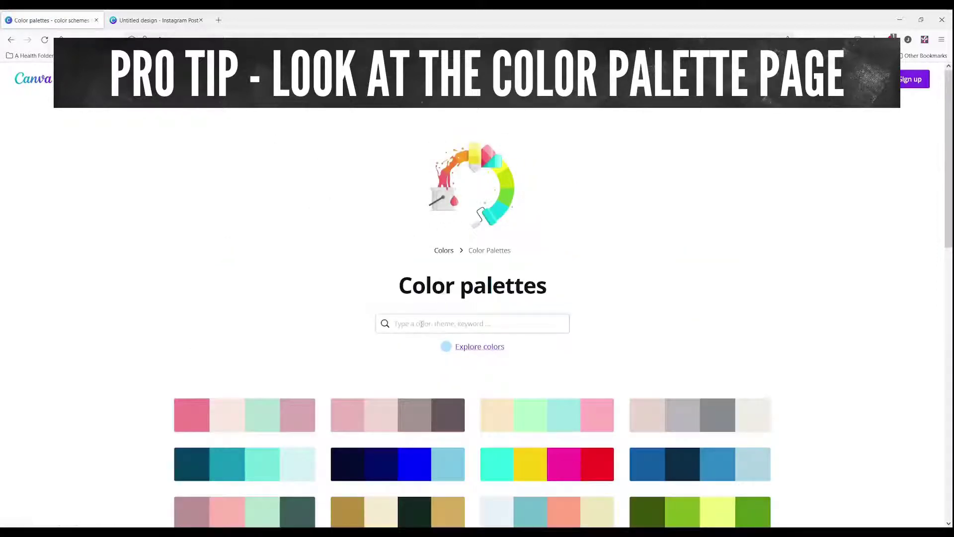
left_click(421, 323)
type("pink")
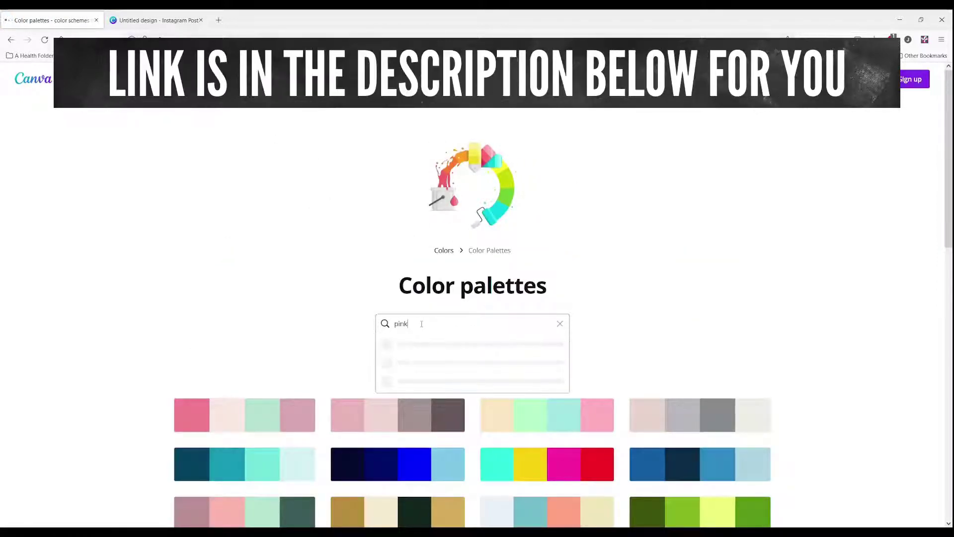
key("Return")
scroll(435, 310, "down", 3)
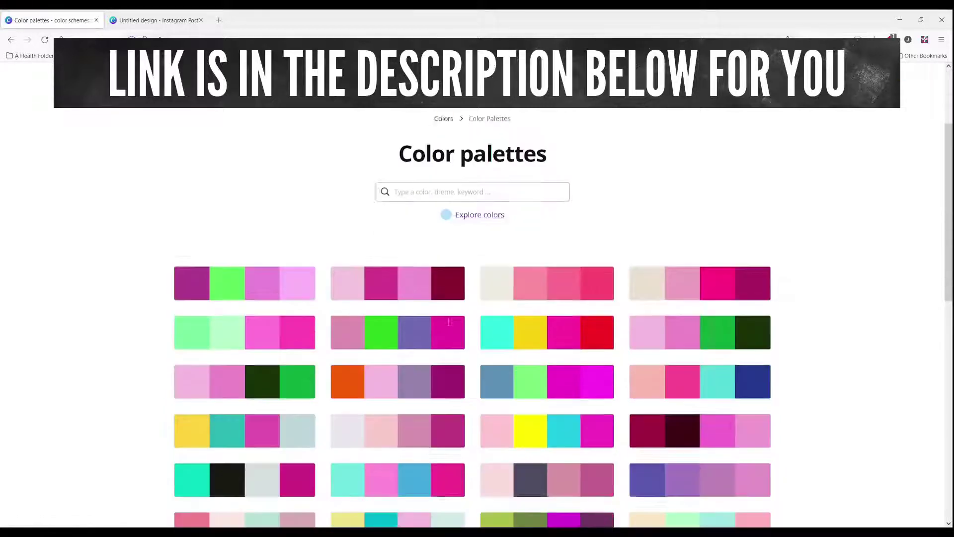
Step: Search the palettes for "pink pumpkin", open the Rosy Afters combination and copy the Rose Quartz hex code
left_click(400, 177)
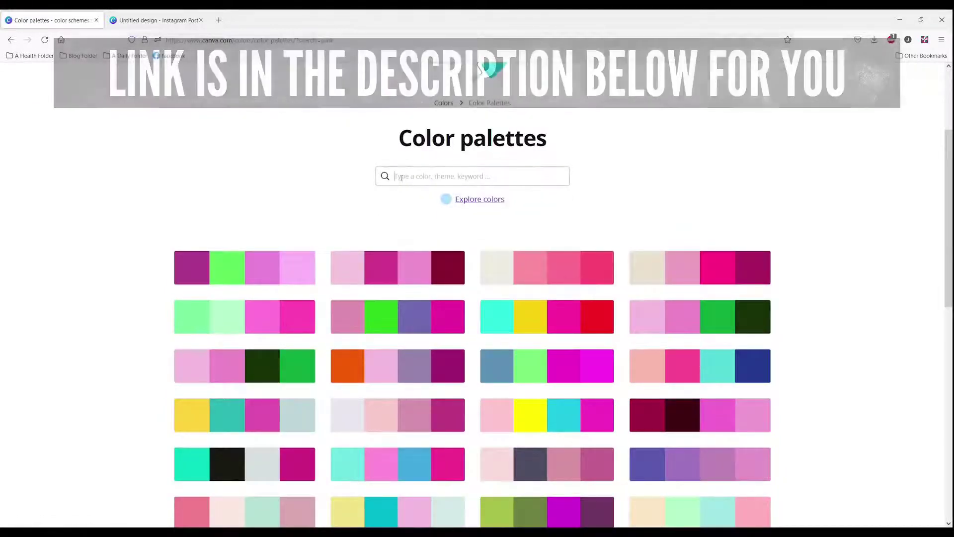
type("pink ")
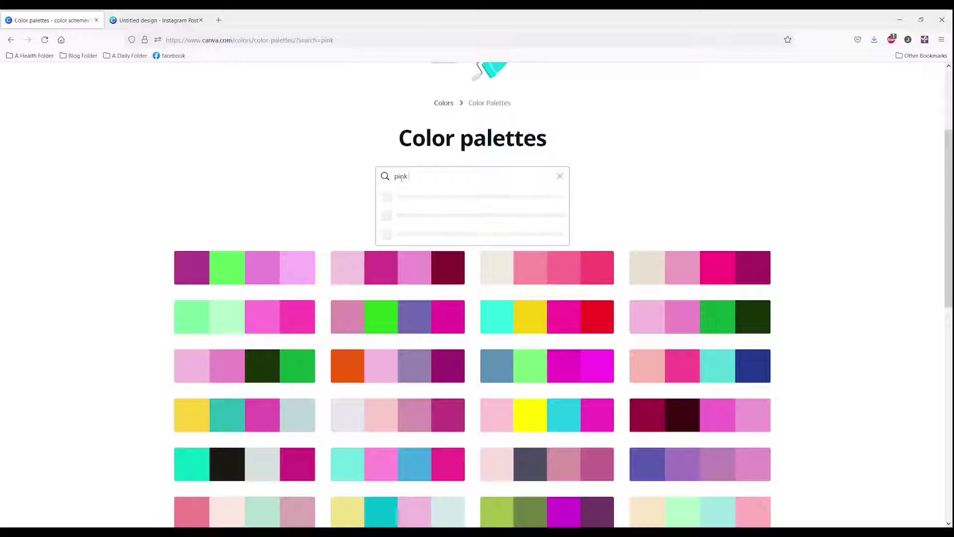
type("pumpkin")
key("Return")
scroll(145, 362, "down", 7)
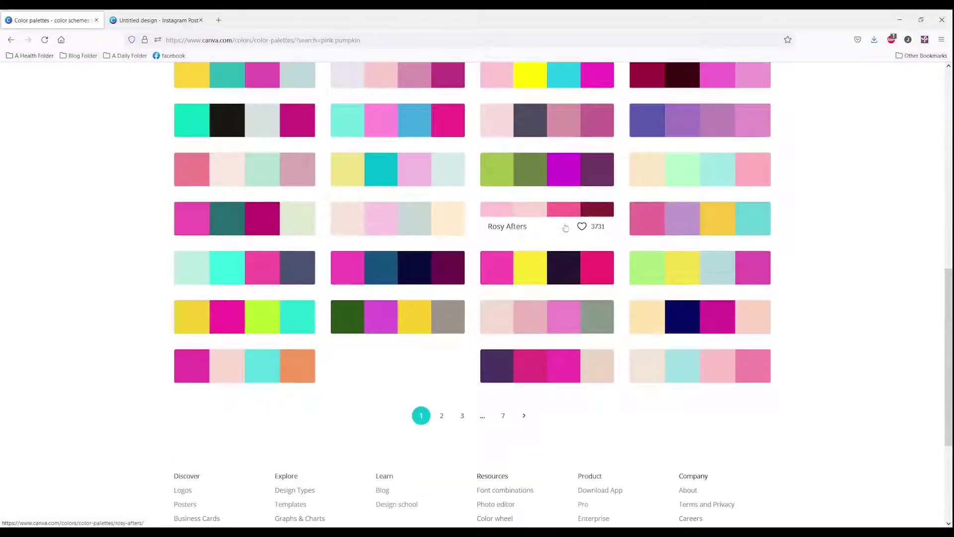
left_click(496, 218)
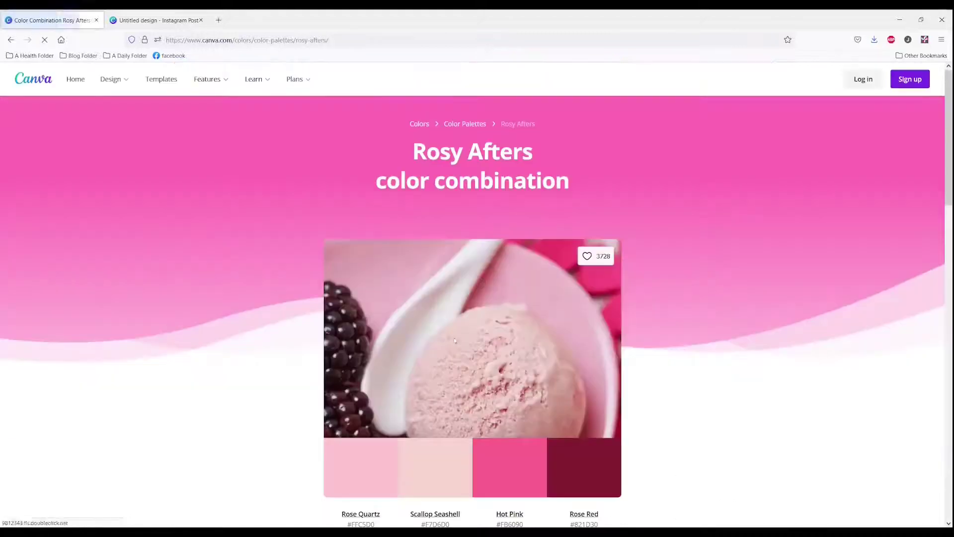
left_click(368, 472)
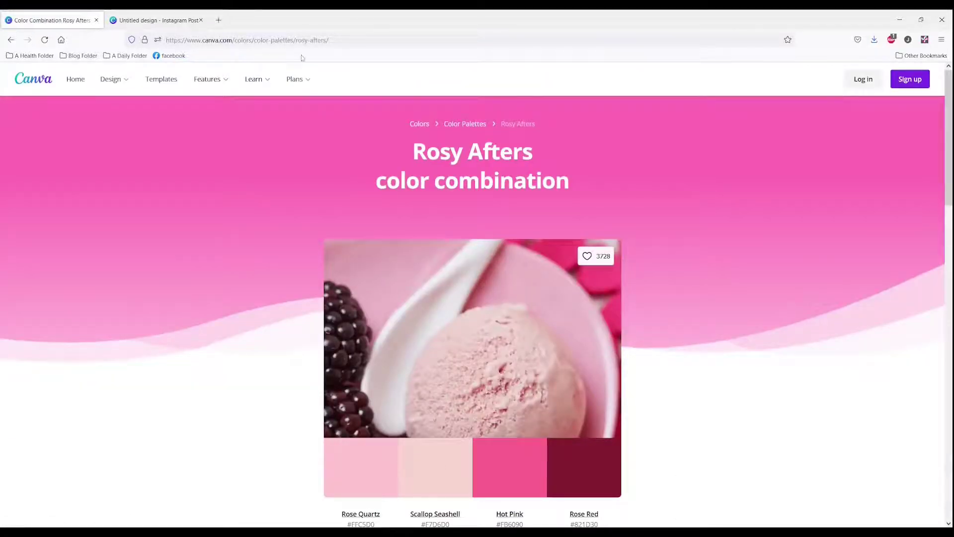
Step: Switch back to the design, search the colors for #FFC5D0 and apply it to the large pumpkin's pink ribs
left_click(156, 20)
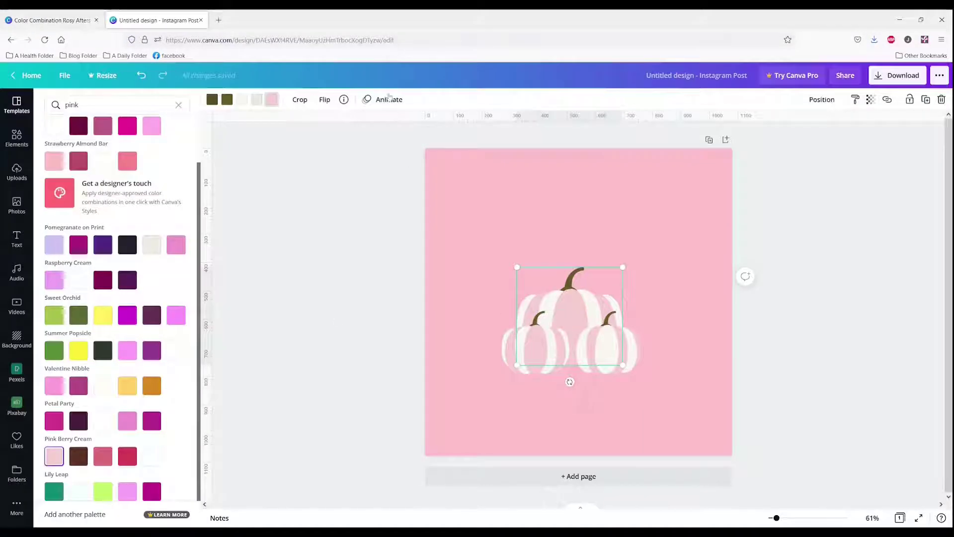
key("ctrl+a")
type("#FFC5D0")
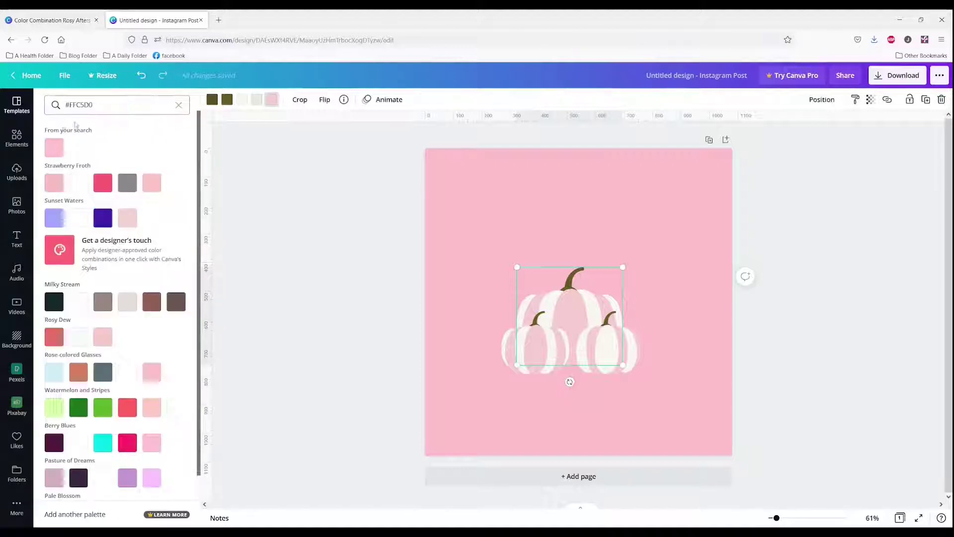
left_click(59, 150)
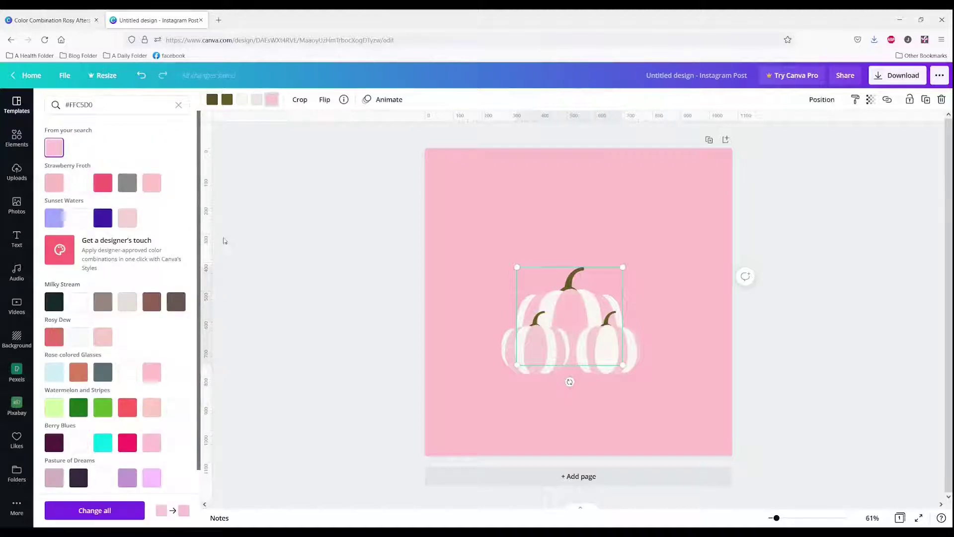
Step: Get the Scallop Seashell hex code from the Rosy Afters page and apply #F7D6D0 to the left pumpkin's pink ribs
left_click(40, 20)
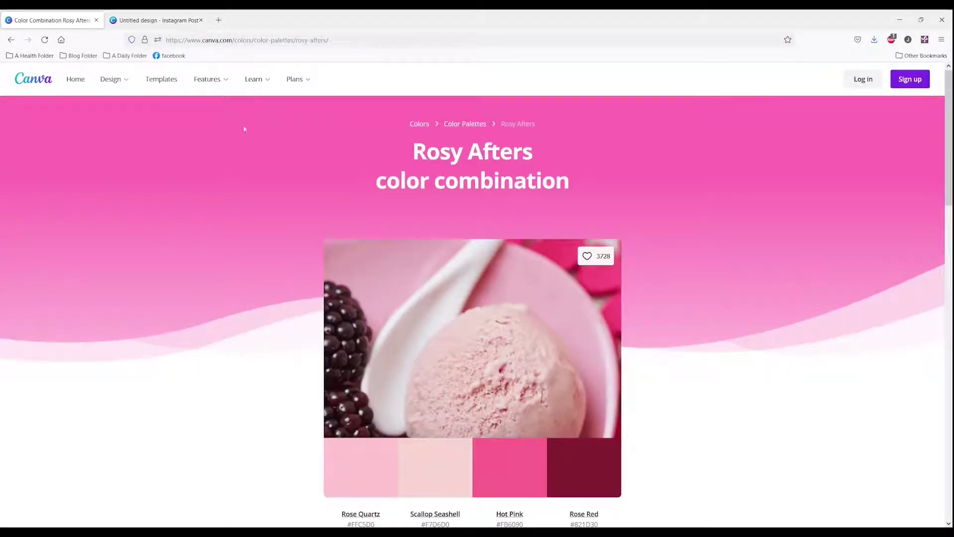
left_click(156, 20)
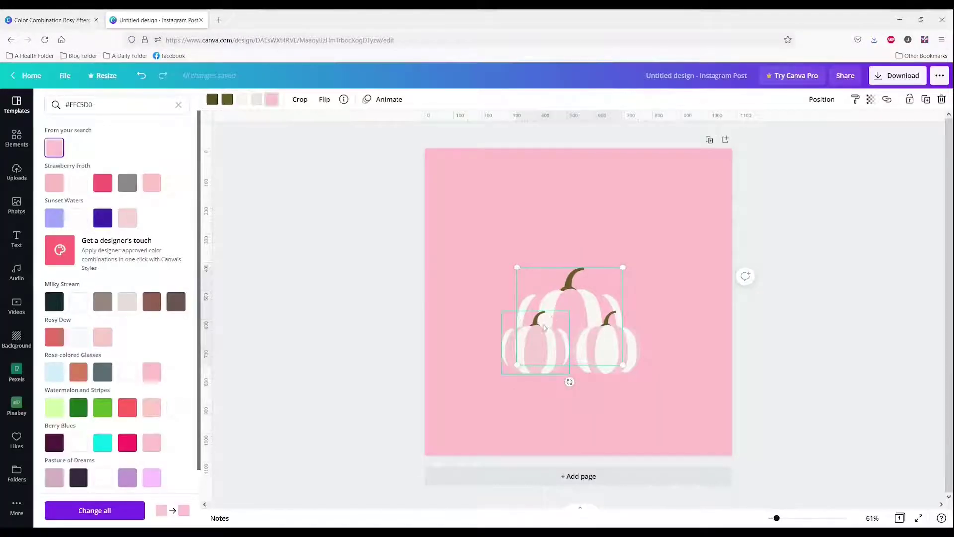
left_click(544, 327)
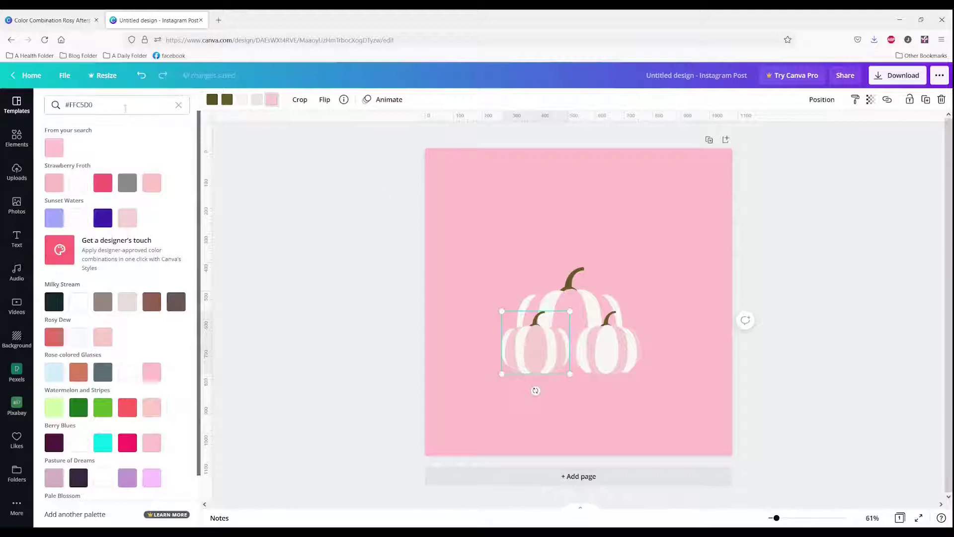
type("#F7D6D0")
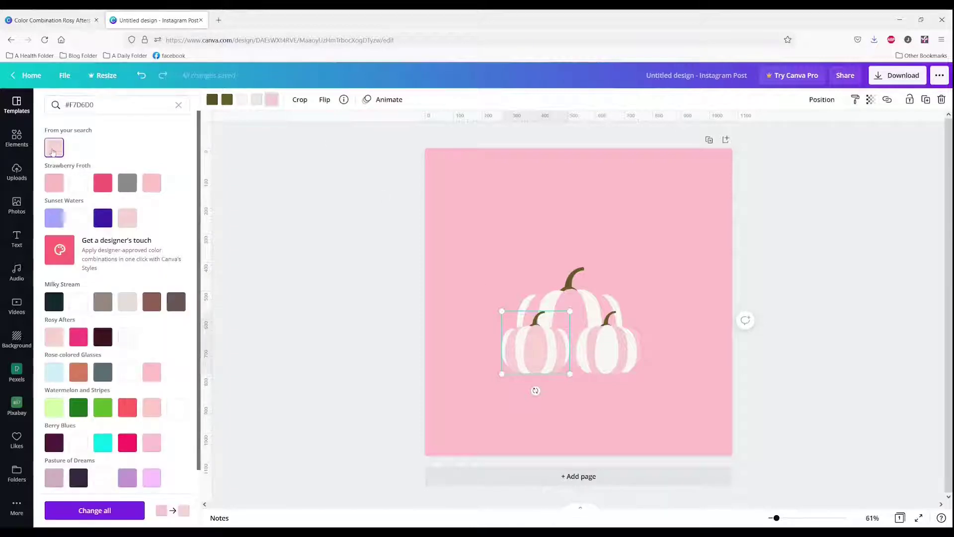
Step: Apply #F7D6D0 to the pink ribs of the large and right pumpkins, undoing the mistaken recolor of the right pumpkin's off-white ribs
left_click(579, 305)
left_click(271, 100)
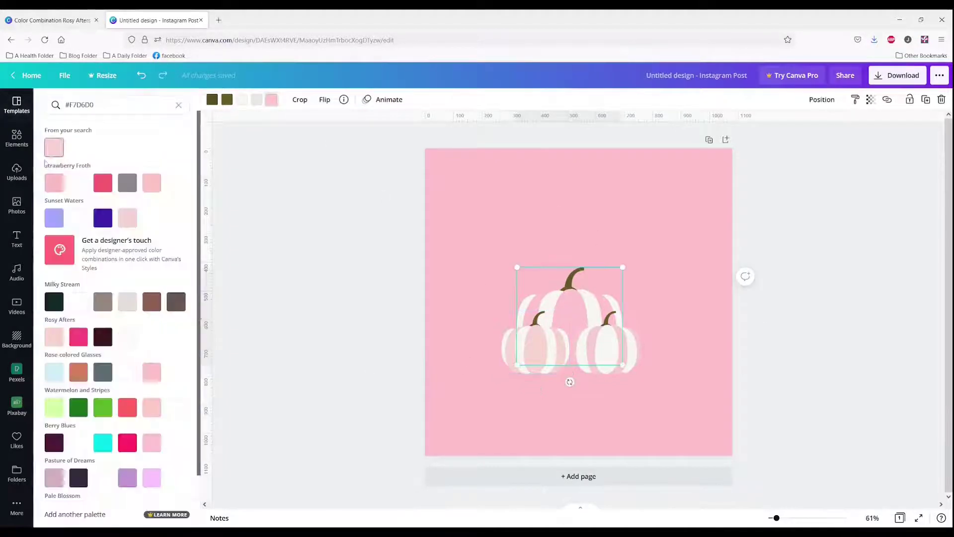
left_click(579, 350)
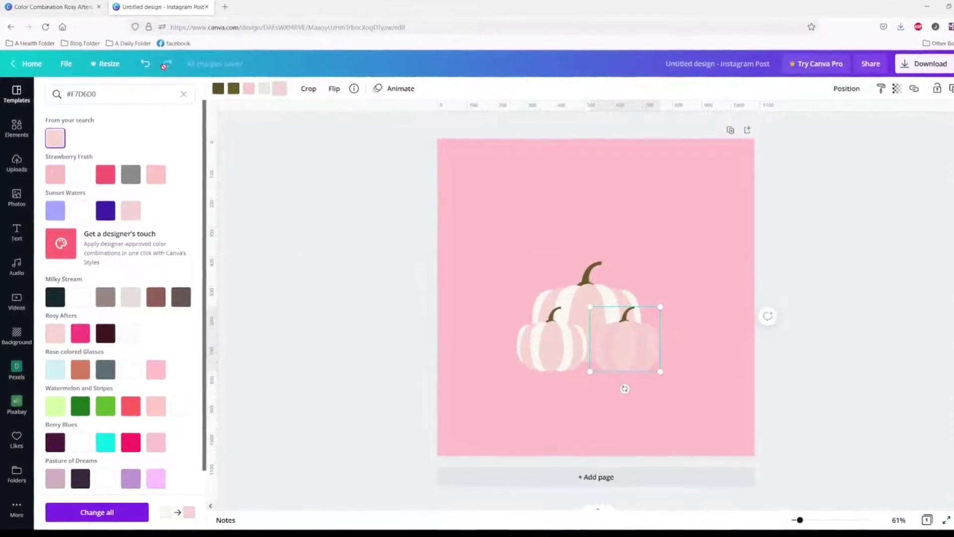
left_click(145, 64)
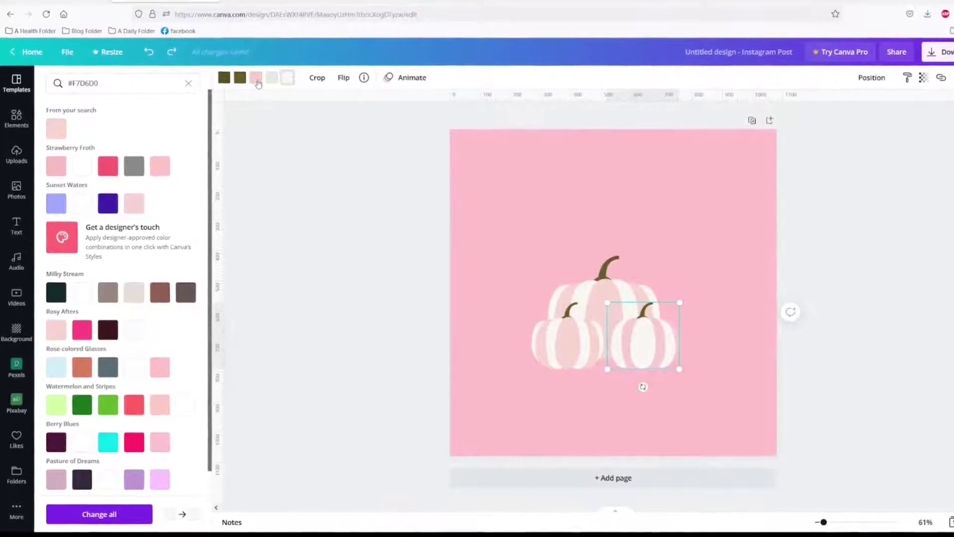
left_click(56, 128)
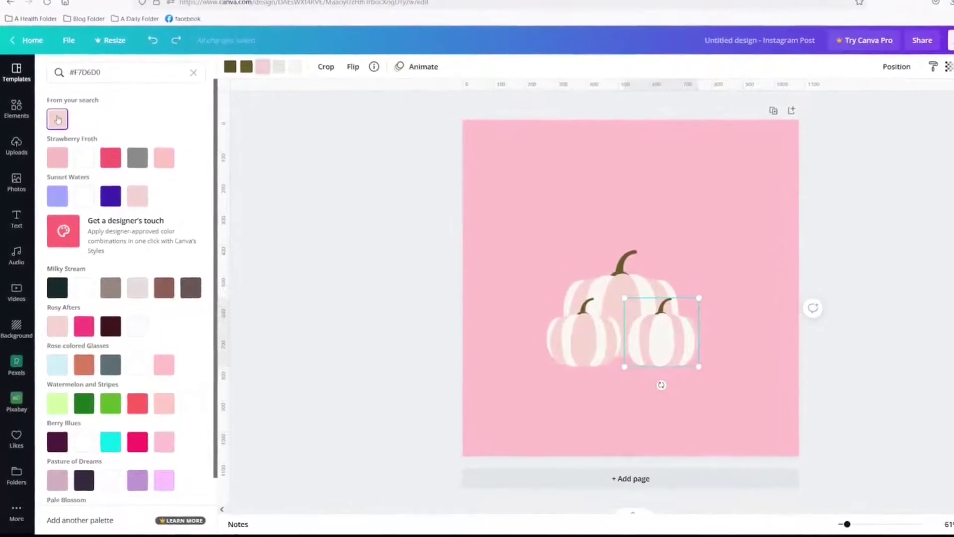
Step: Swap the large pumpkin's rib colors, using a document pink for the off-white ribs and off-white for the pink ones
left_click(658, 282)
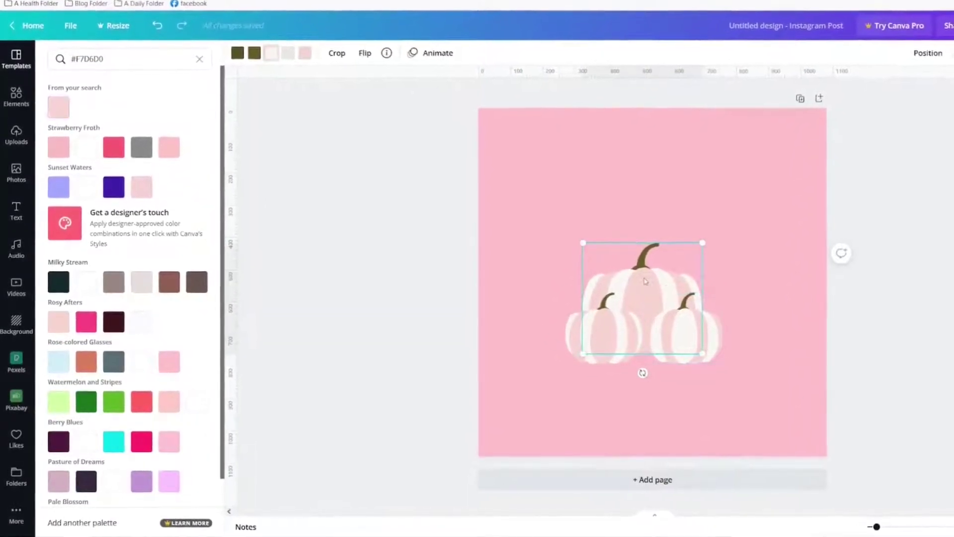
left_click(56, 143)
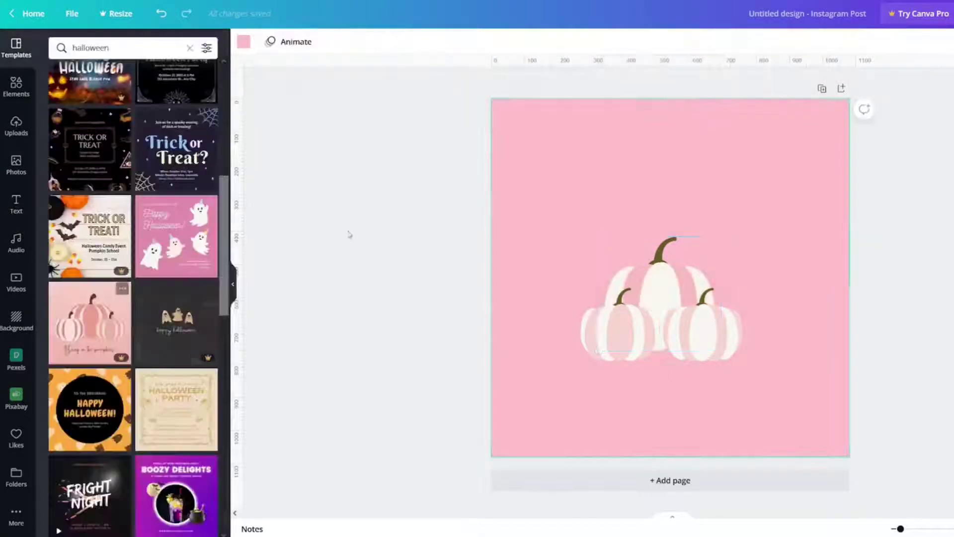
Step: Change the page background to light pink #F7D6D0 and darken it to the custom dusty rose #CD9191
left_click(242, 44)
left_click(172, 106)
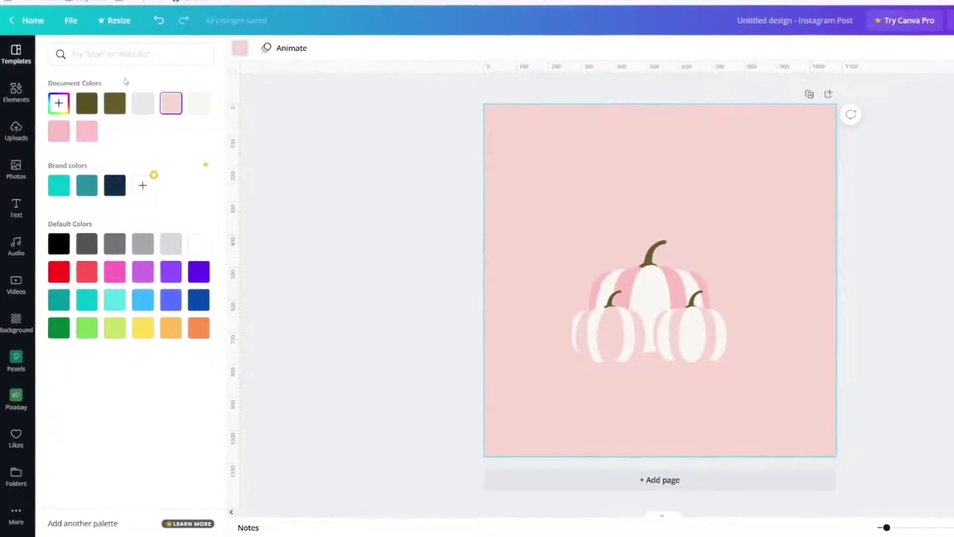
left_click(58, 106)
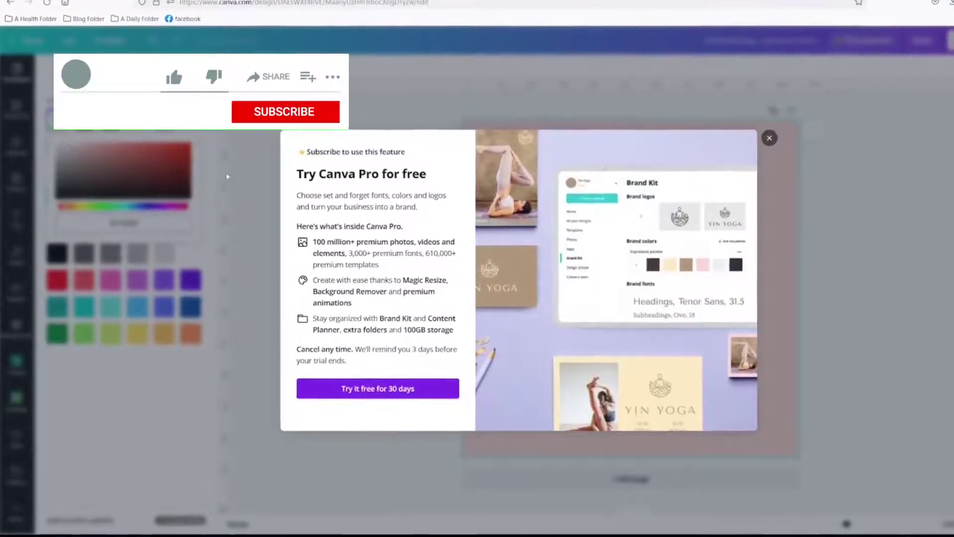
left_click(765, 140)
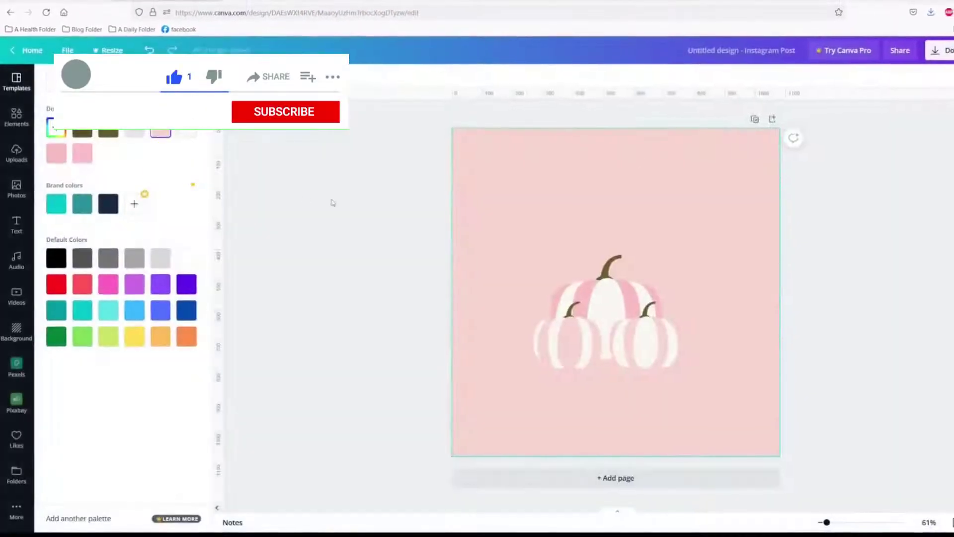
left_click(56, 130)
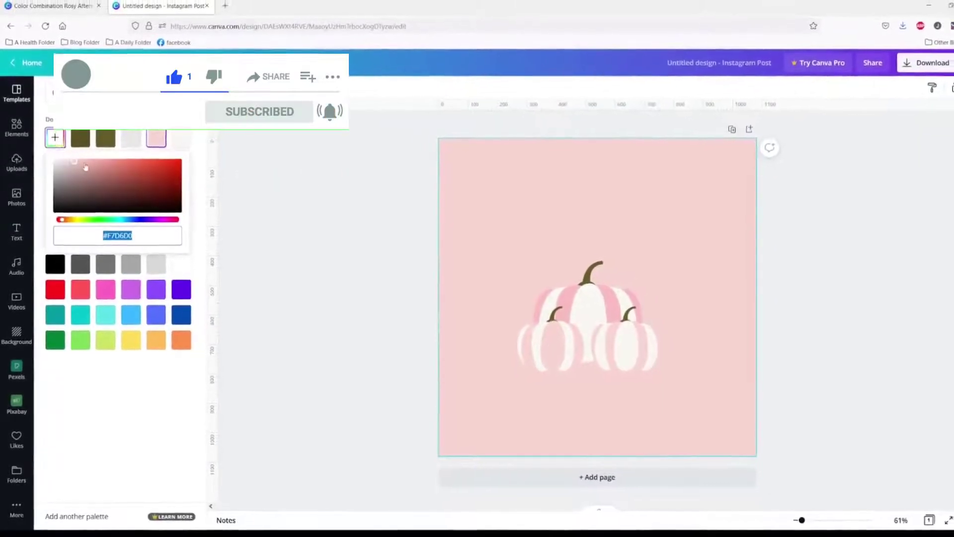
mouse_move(85, 168)
left_mouse_down()
mouse_move(73, 173)
mouse_move(89, 181)
left_mouse_up()
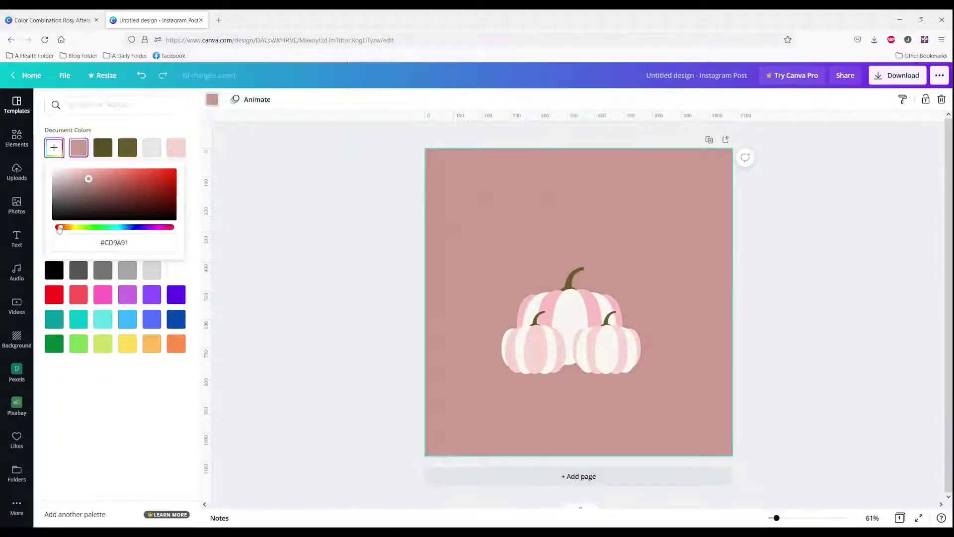
left_click_drag(62, 228, 59, 228)
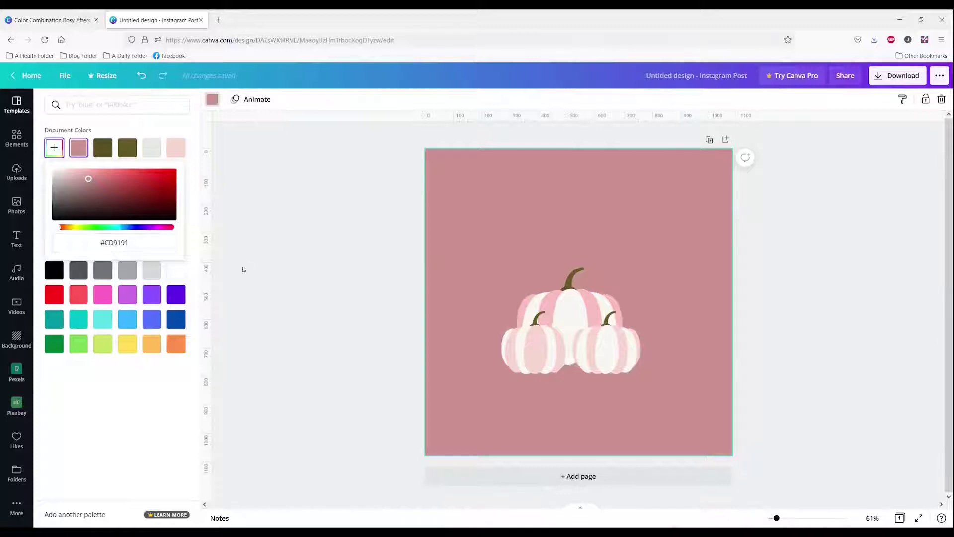
left_click(320, 331)
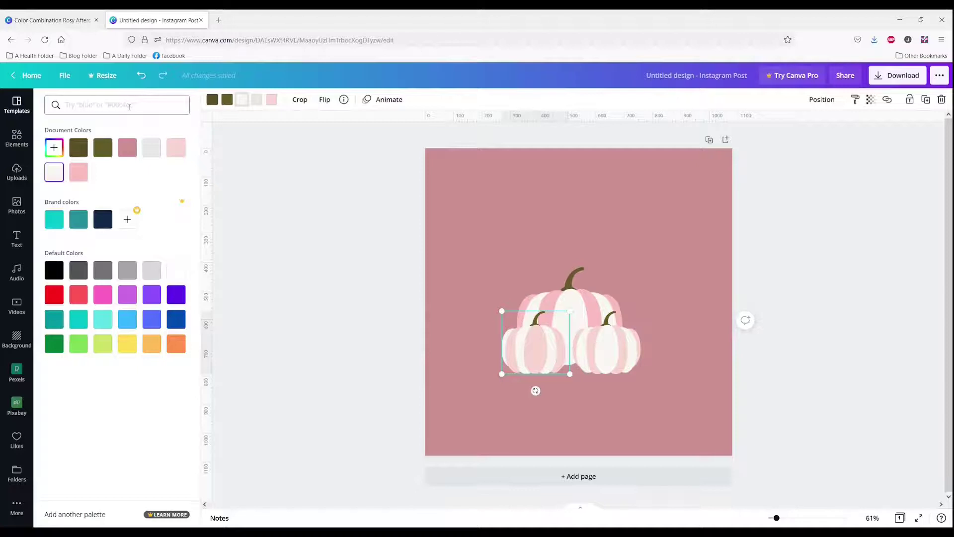
Step: Search the colors for "beige", recolor the left pumpkin's off-white ribs with the Desert Landscape taupe, and move that pumpkin slightly outward
type("beige")
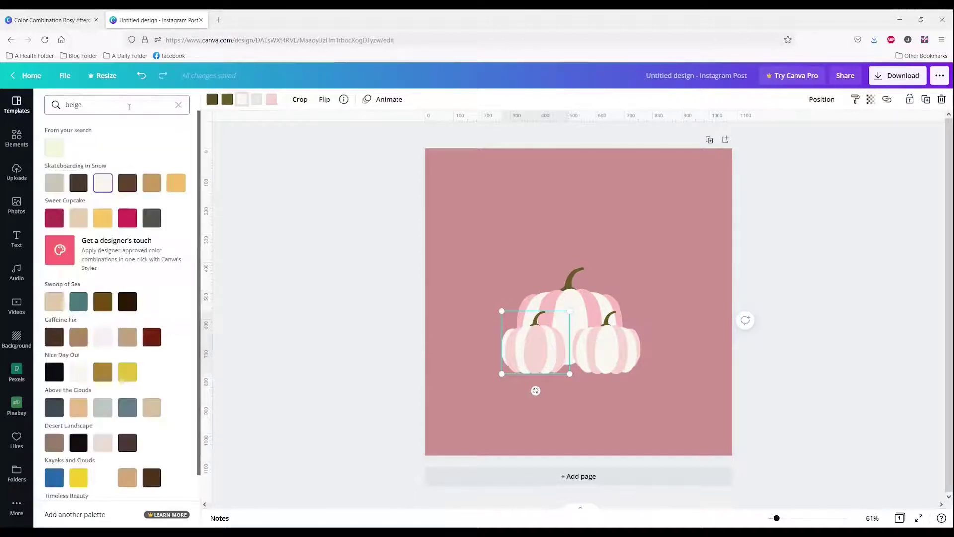
scroll(102, 343, "down", 1)
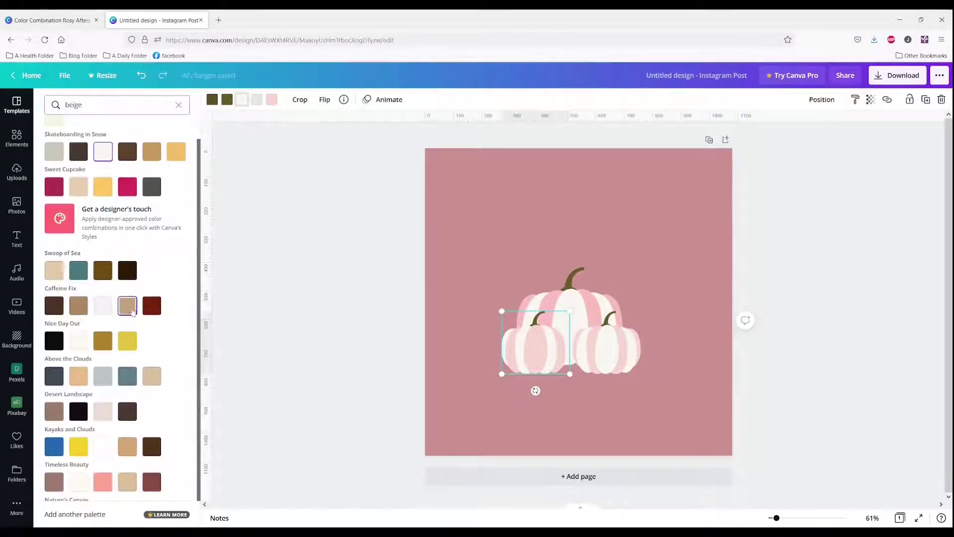
left_click(78, 311)
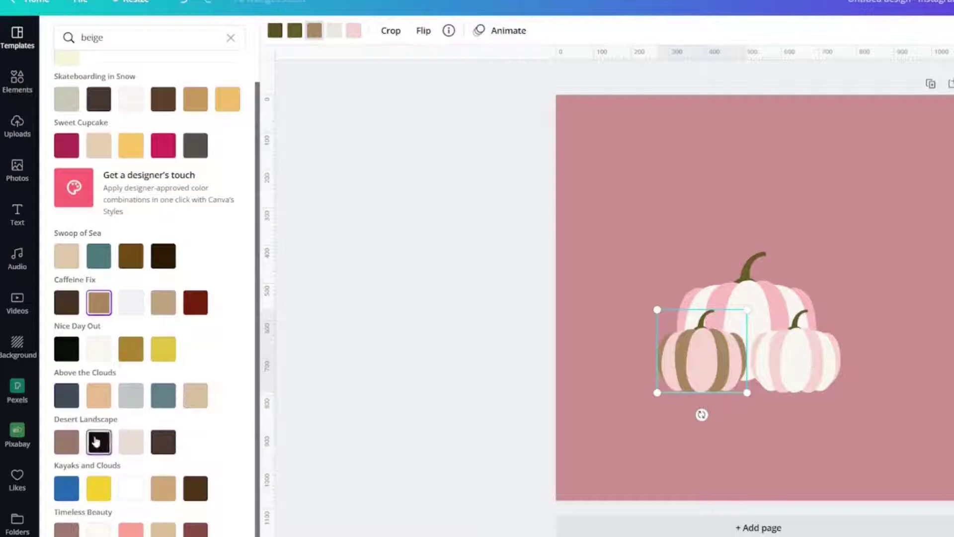
left_click(72, 447)
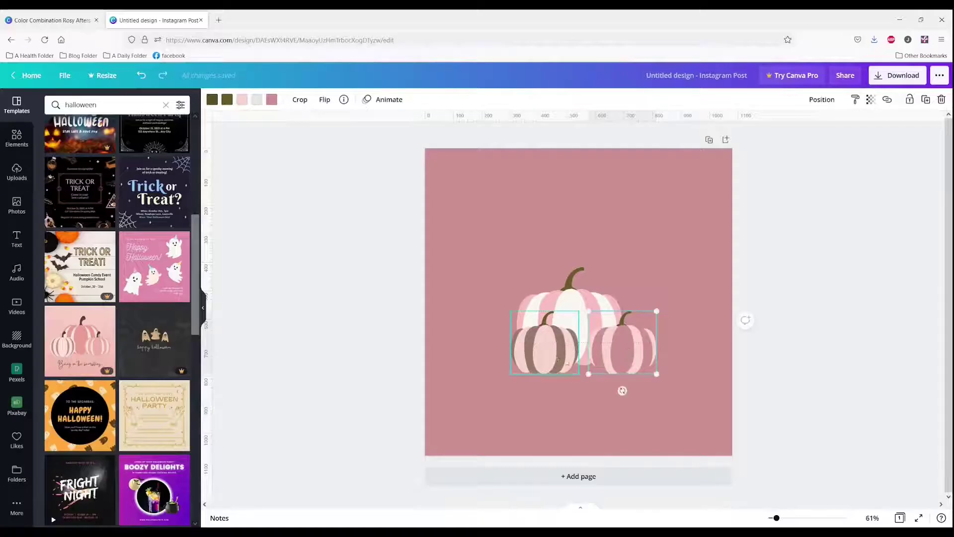
left_click_drag(542, 355, 522, 356)
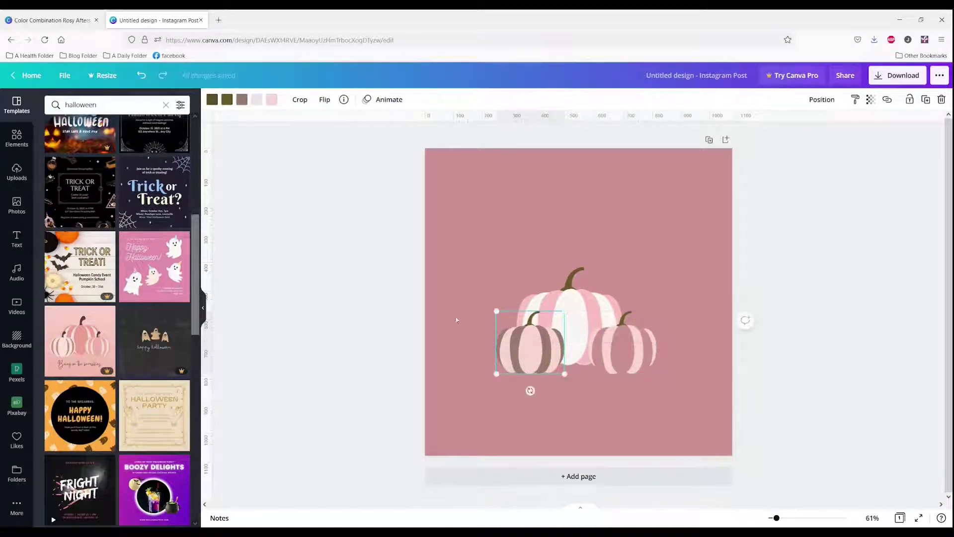
left_click(473, 308)
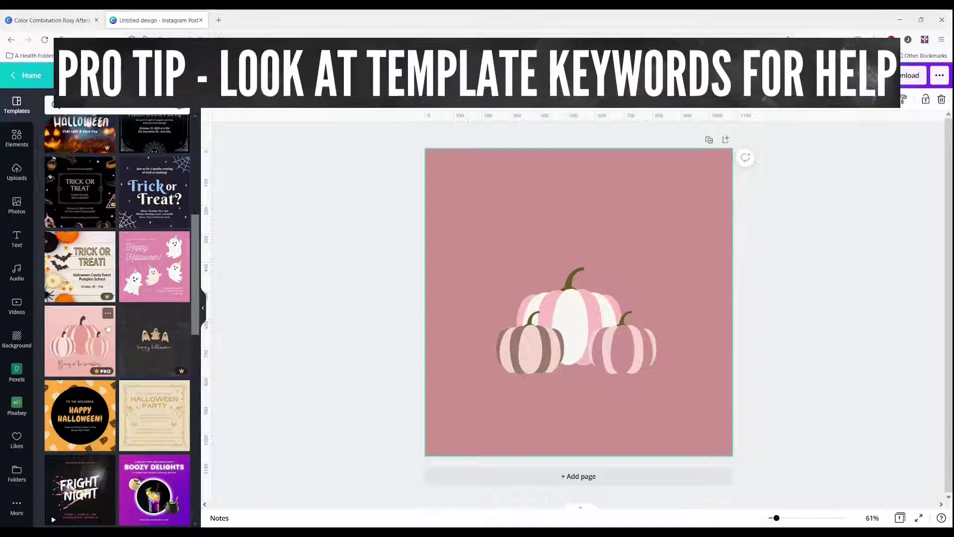
Step: Check the keywords of the Feminine Fall Pumpkin Graphic template, then search for "mauve" and try Pastel Dreams and Pasture of Dreams background colors
left_click(107, 315)
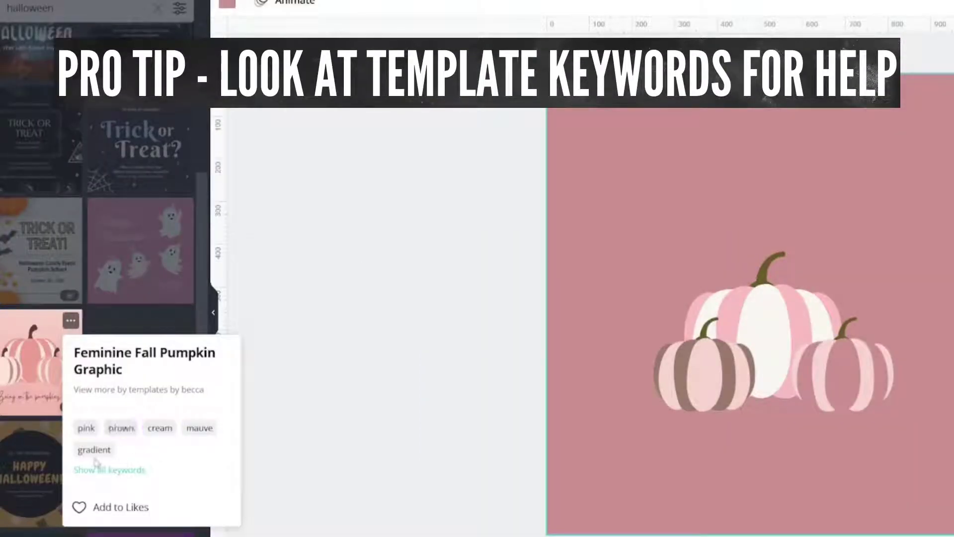
left_click(429, 348)
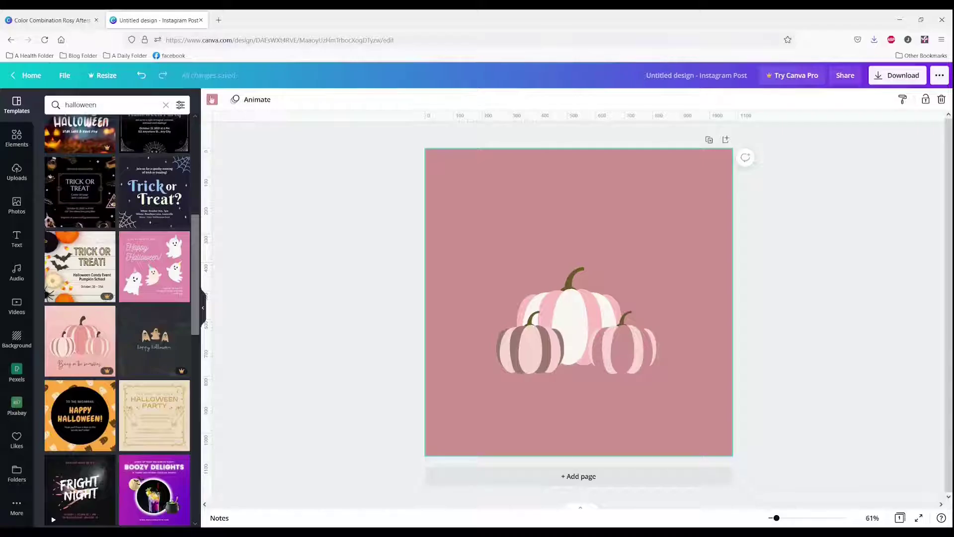
left_click(226, 2)
type("mauve")
left_click(79, 266)
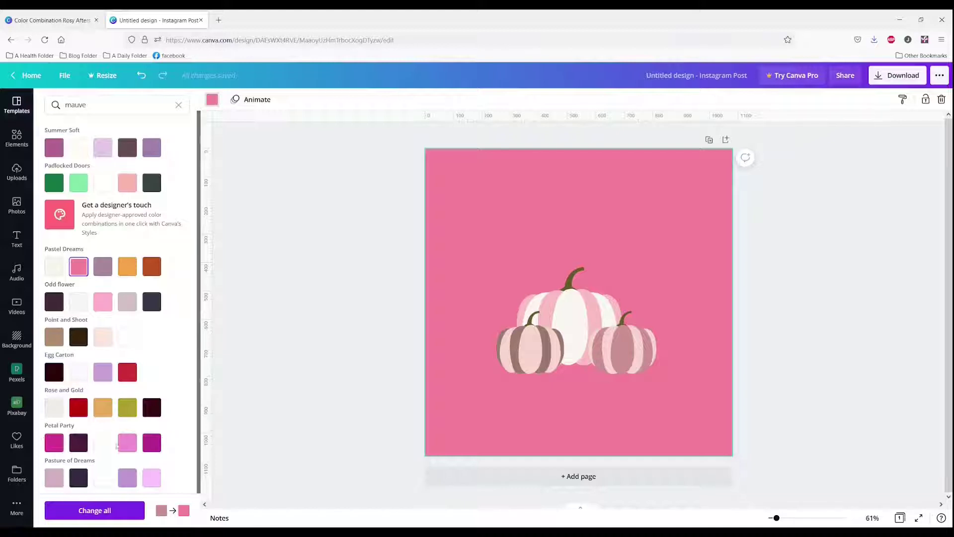
scroll(117, 445, "down", 1)
left_click(54, 449)
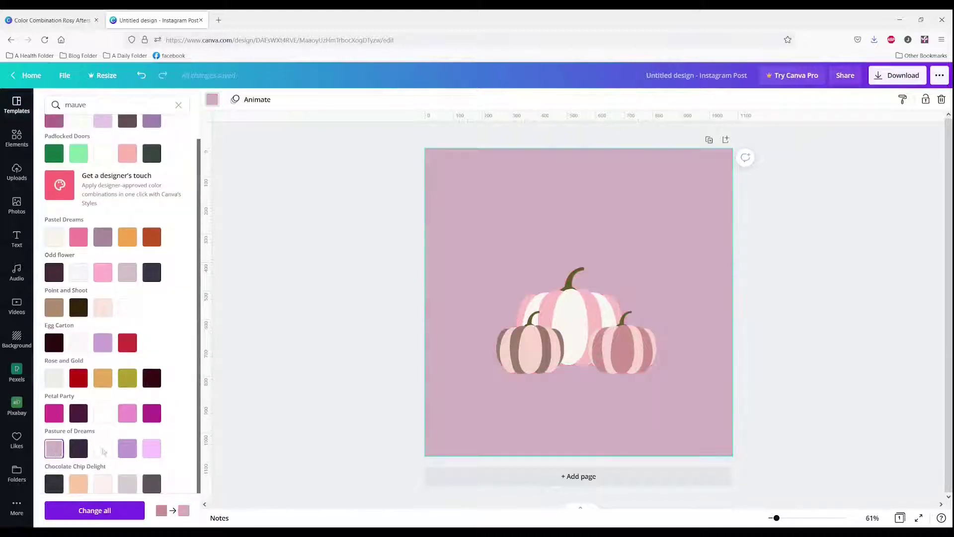
left_click(128, 449)
left_click(152, 448)
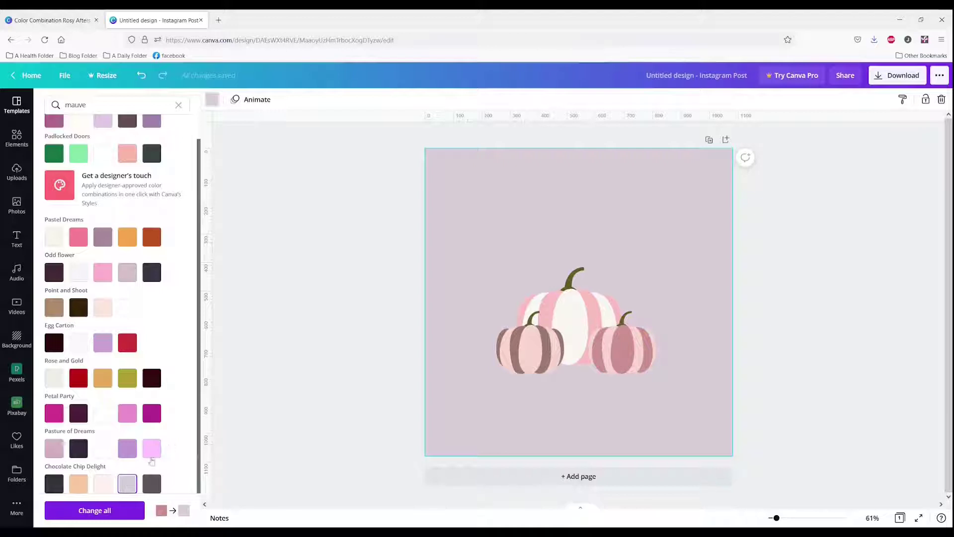
Step: Try more swatches from the mauve palettes on the page background and settle on a salmon pink
scroll(119, 169, "up", 1)
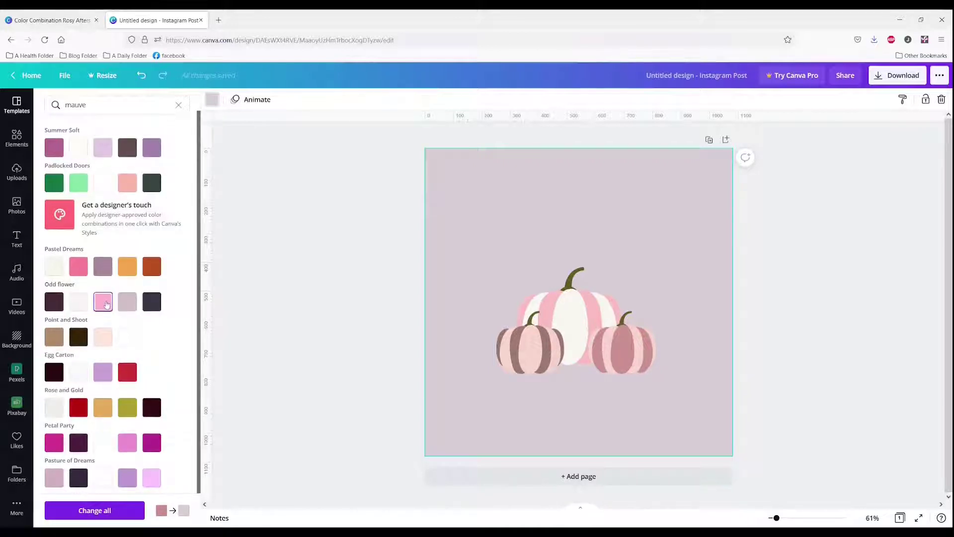
left_click(106, 305)
left_click(82, 307)
left_click(53, 148)
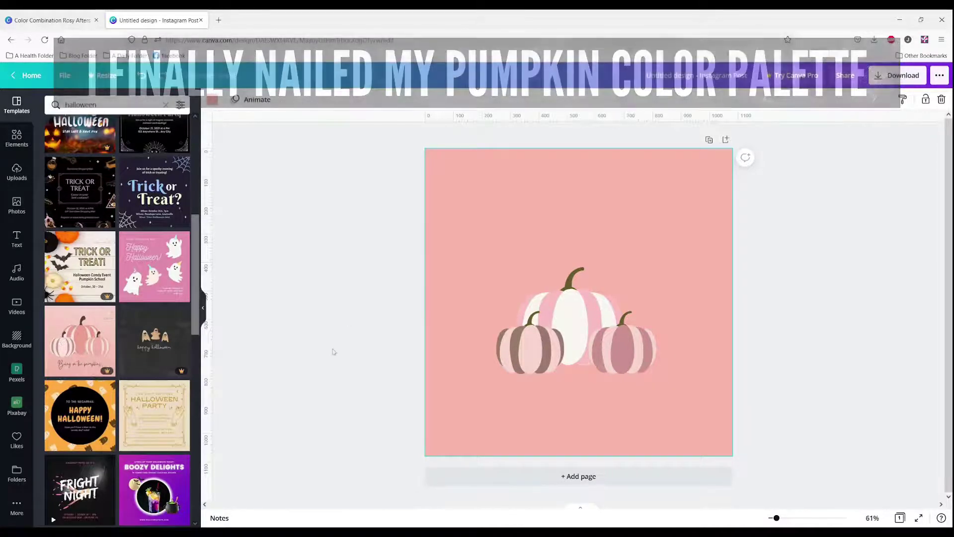
Step: Add the text "bring on the pumpkins" and place it below the pumpkins
type("t")
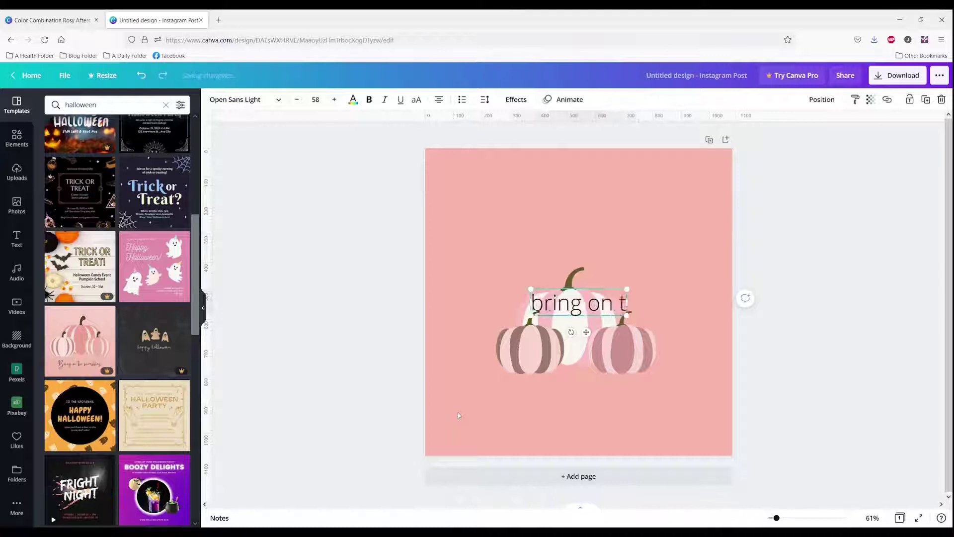
type("bring on the pumpkins")
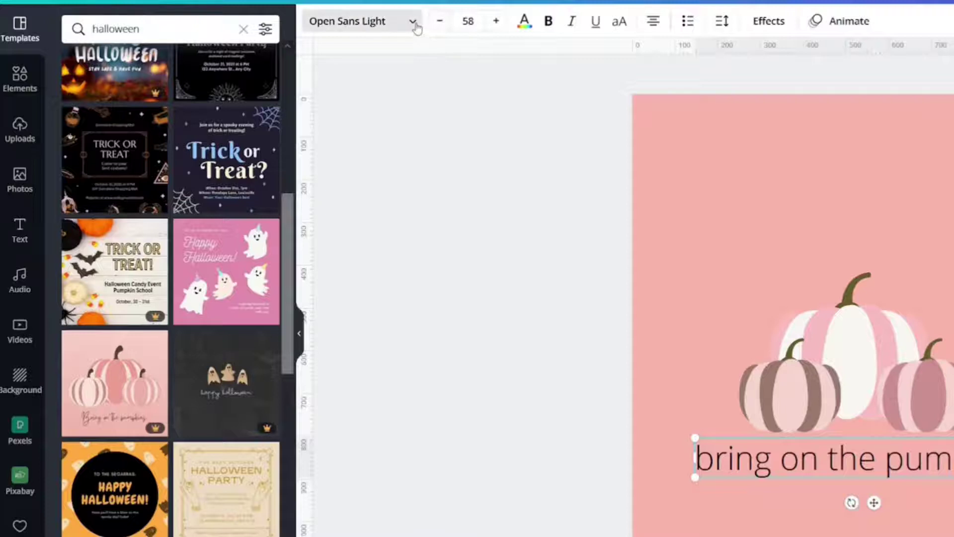
Step: Search the fonts for "script" and "cursive", set the caption in Amsterdam Four, and enlarge it to about size 89.4
left_click(279, 100)
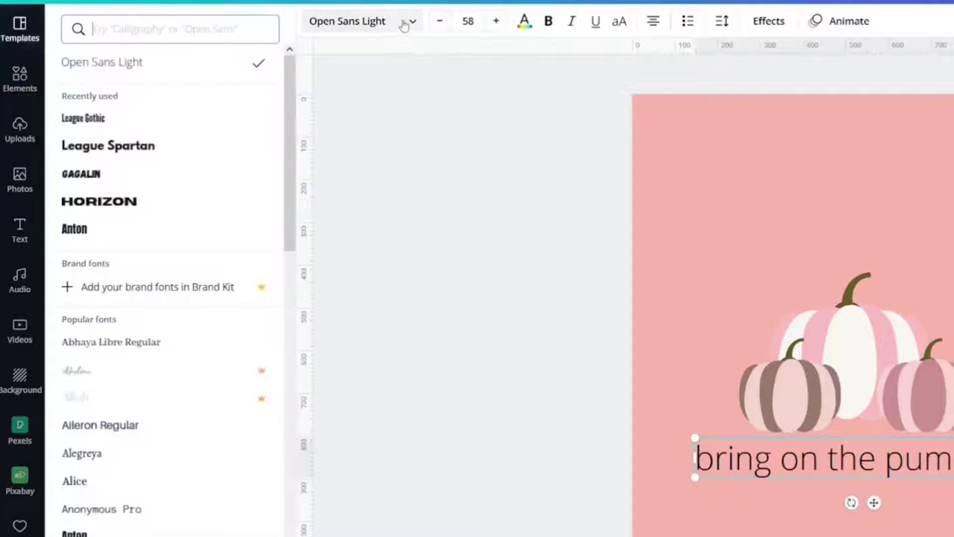
left_click(187, 29)
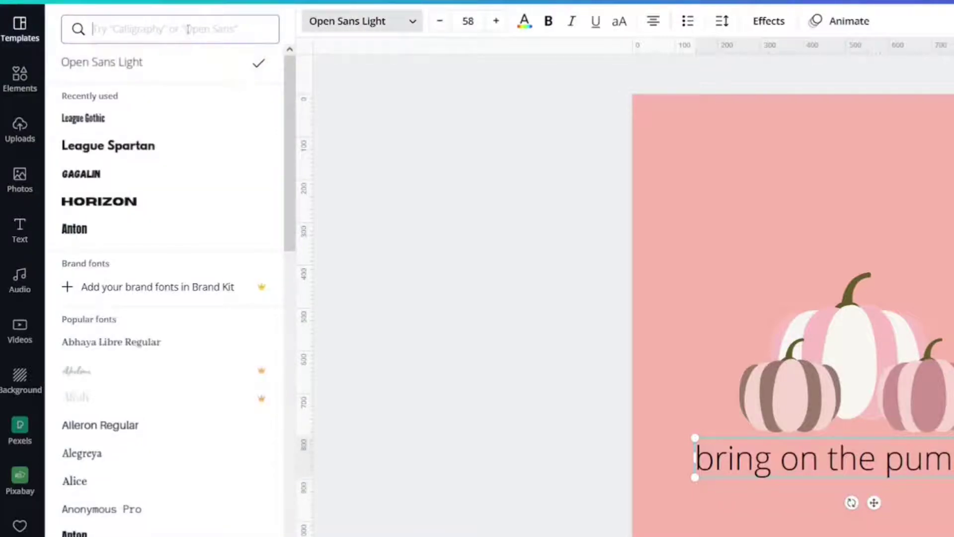
type("script")
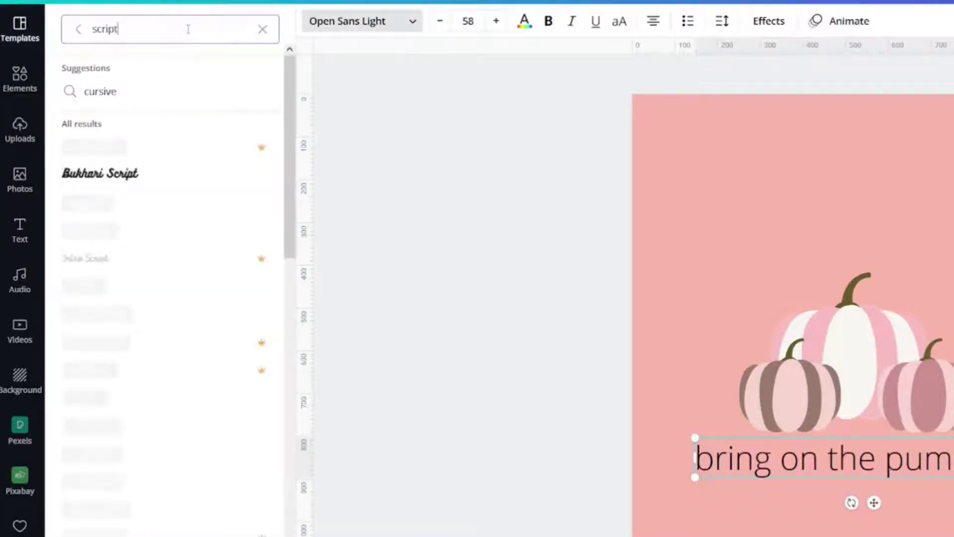
left_click(98, 97)
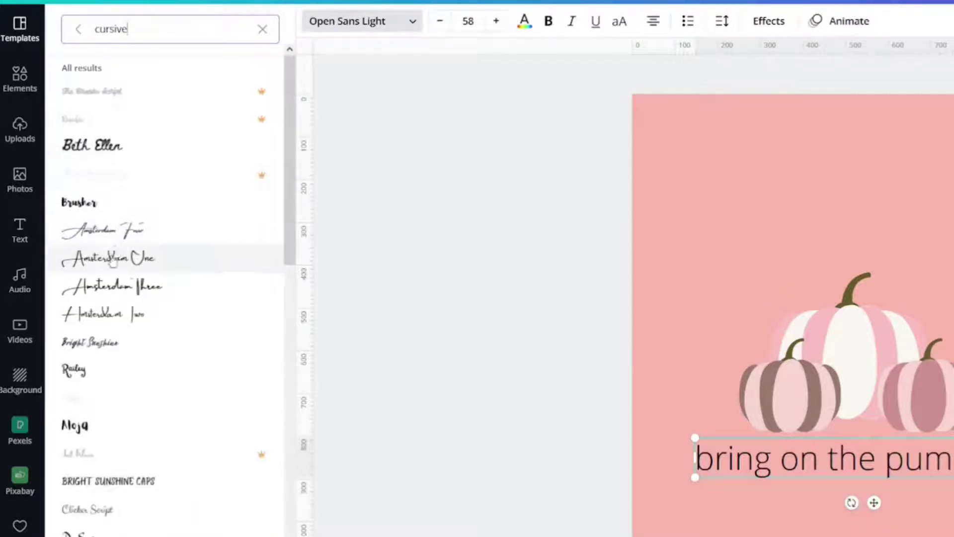
scroll(124, 340, "down", 1)
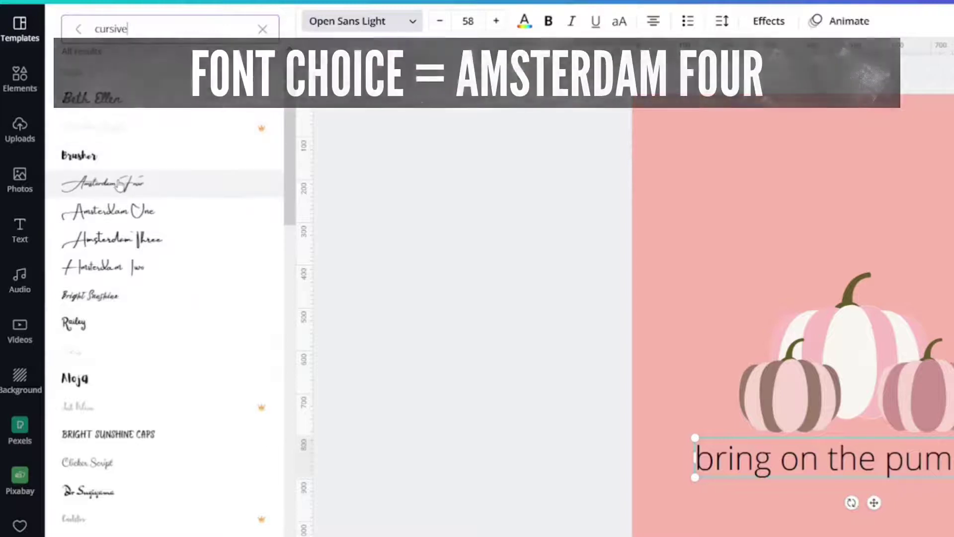
left_click(119, 184)
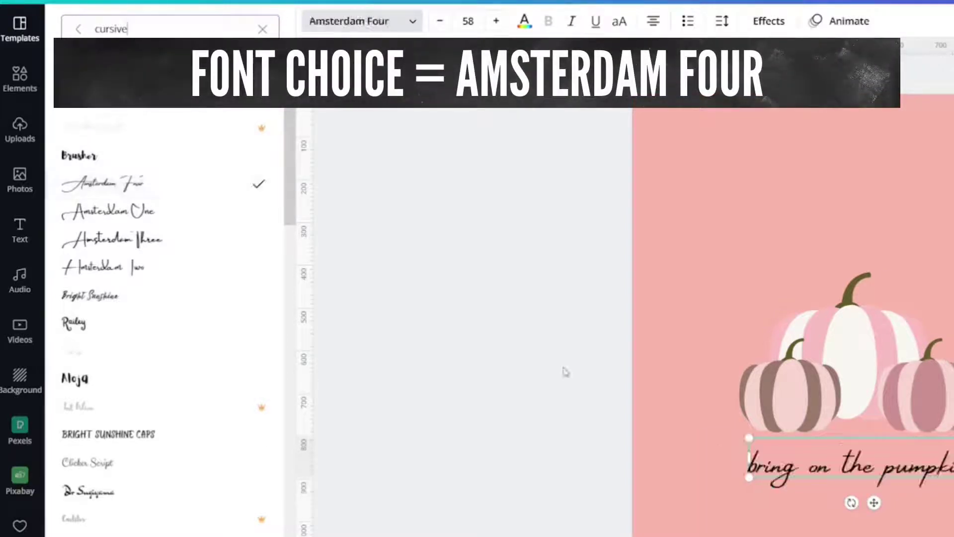
left_click_drag(748, 440, 690, 410)
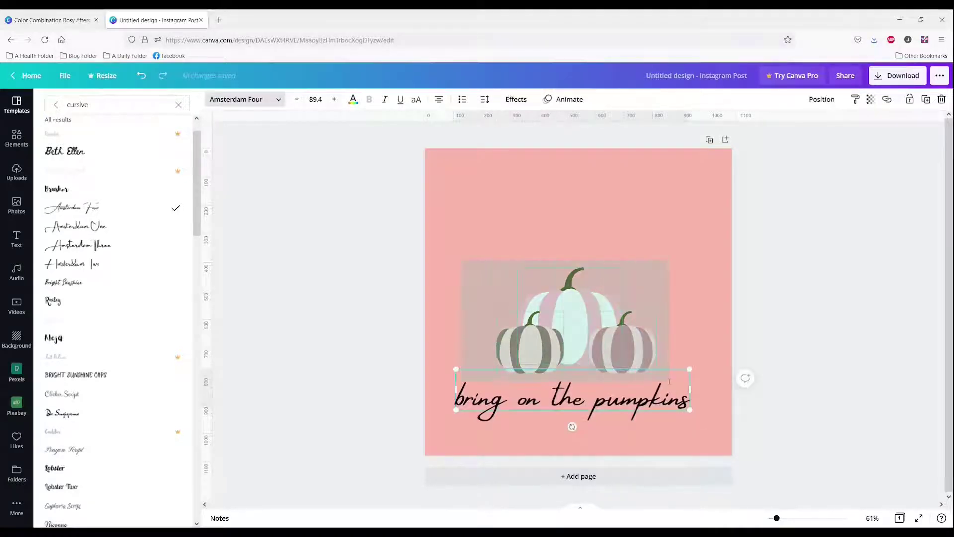
Step: Group the pumpkins with the caption, center the group on the page both ways, and enlarge it to the full page width
key("ctrl+a")
left_click(795, 101)
left_click(826, 100)
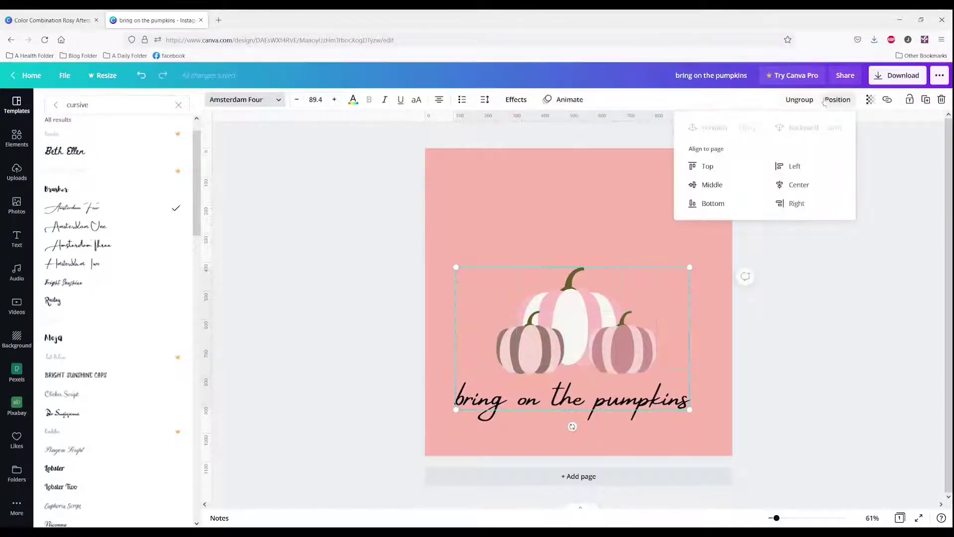
left_click(799, 185)
left_click(706, 185)
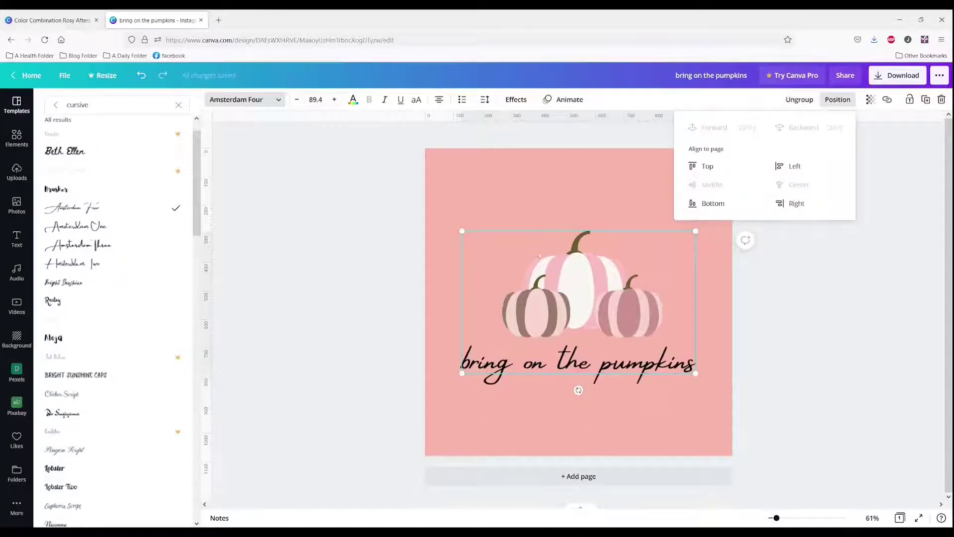
left_click_drag(461, 231, 425, 209)
left_click_drag(697, 207, 744, 198)
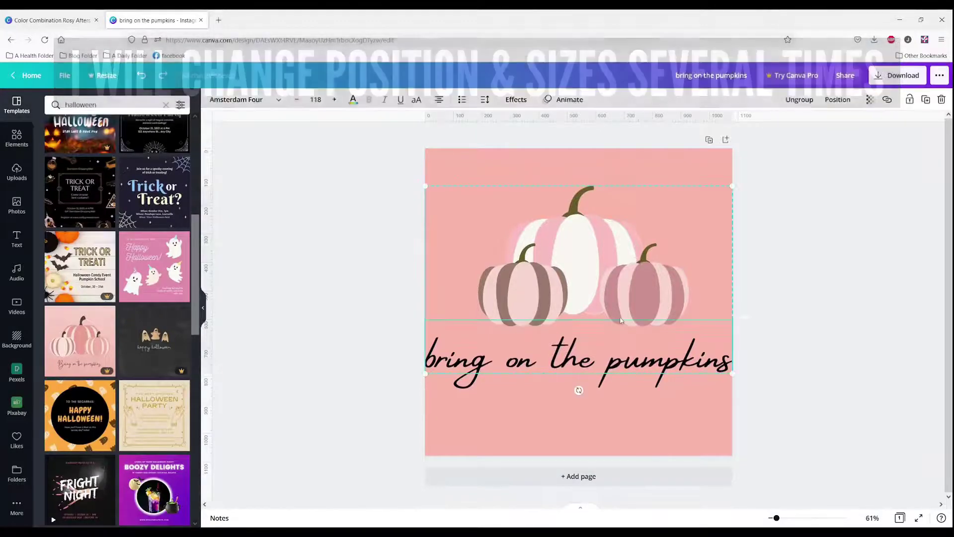
Step: Ungroup the design, shrink the caption to about size 101, and center it horizontally on the page
left_click(801, 100)
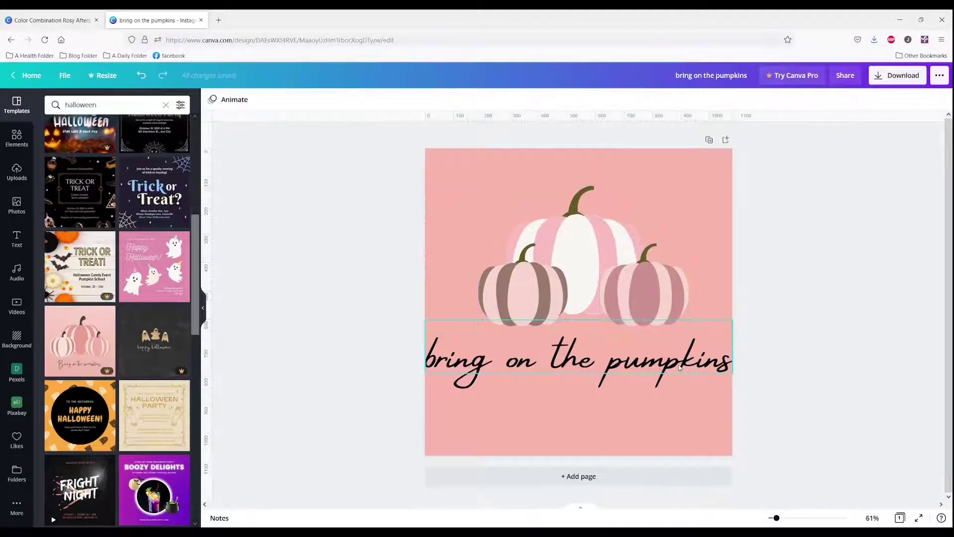
left_click_drag(734, 318, 690, 328)
left_click(820, 99)
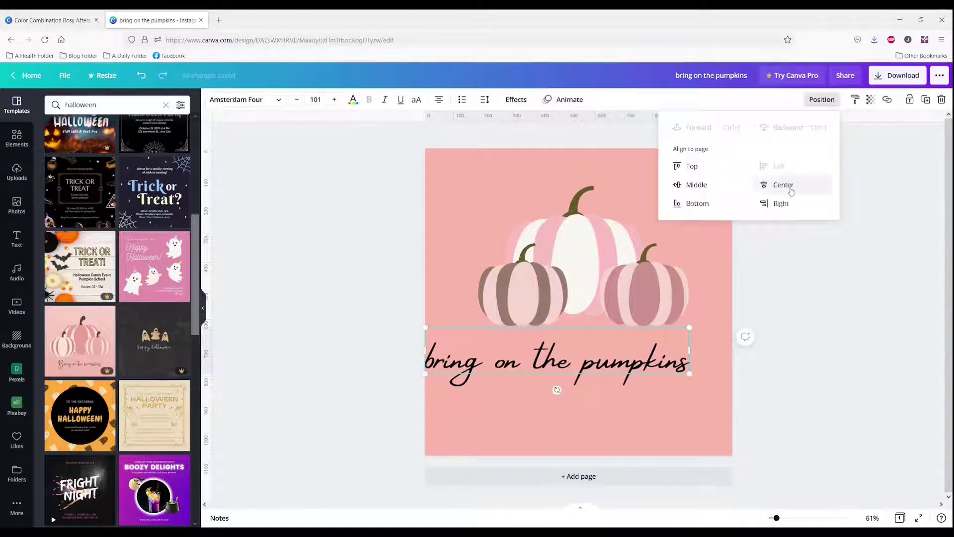
left_click(790, 191)
left_click(869, 262)
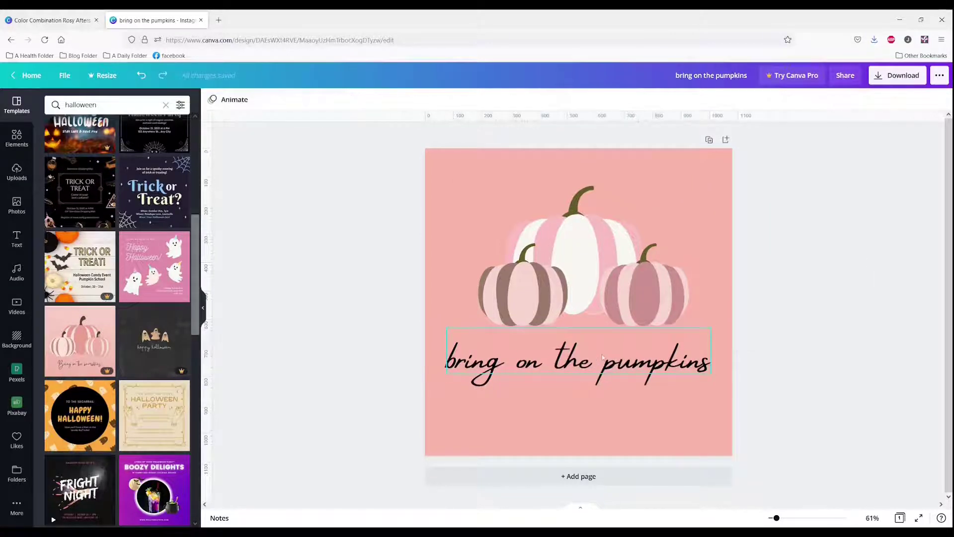
Step: Try the two olive green document colors on the caption and settle on the taupe brown of the left pumpkin's ribs
left_click(603, 357)
left_click(352, 100)
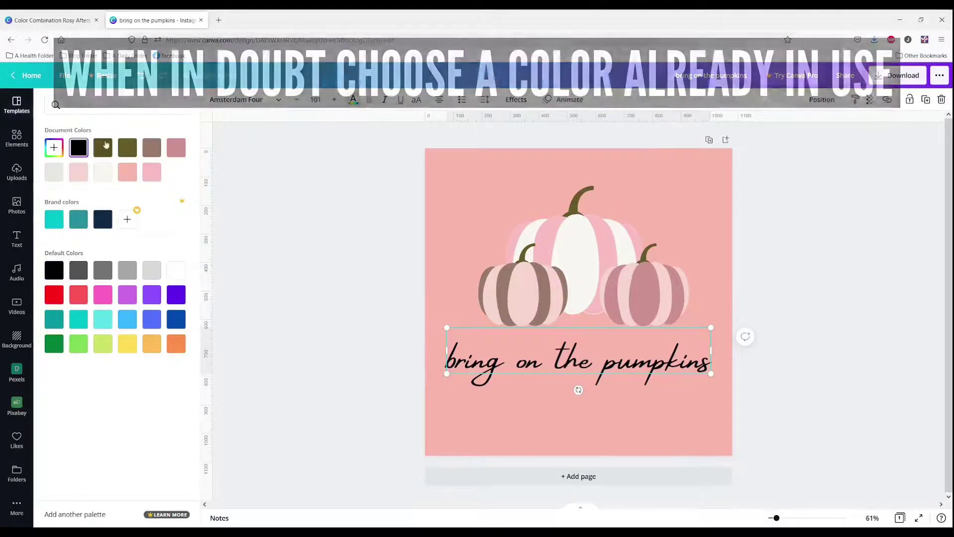
left_click(103, 148)
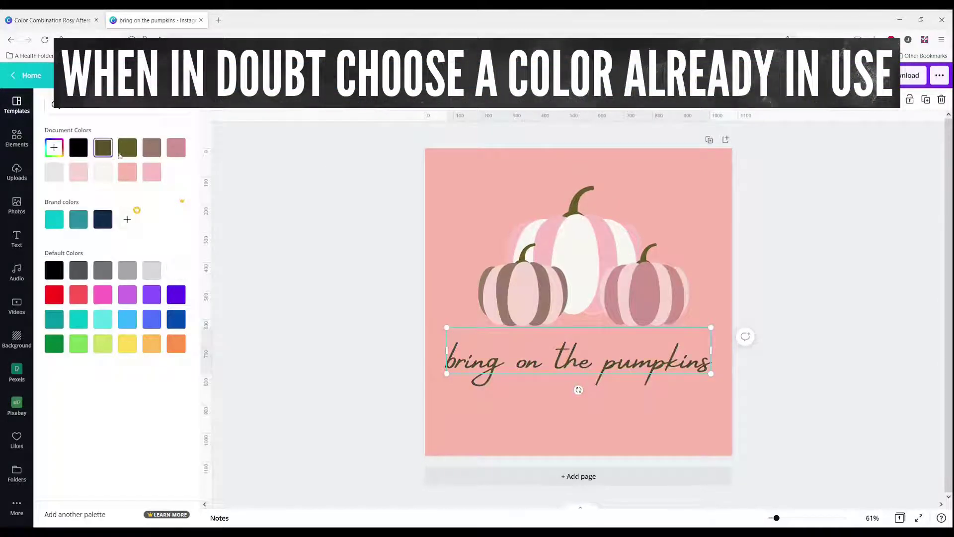
left_click(128, 152)
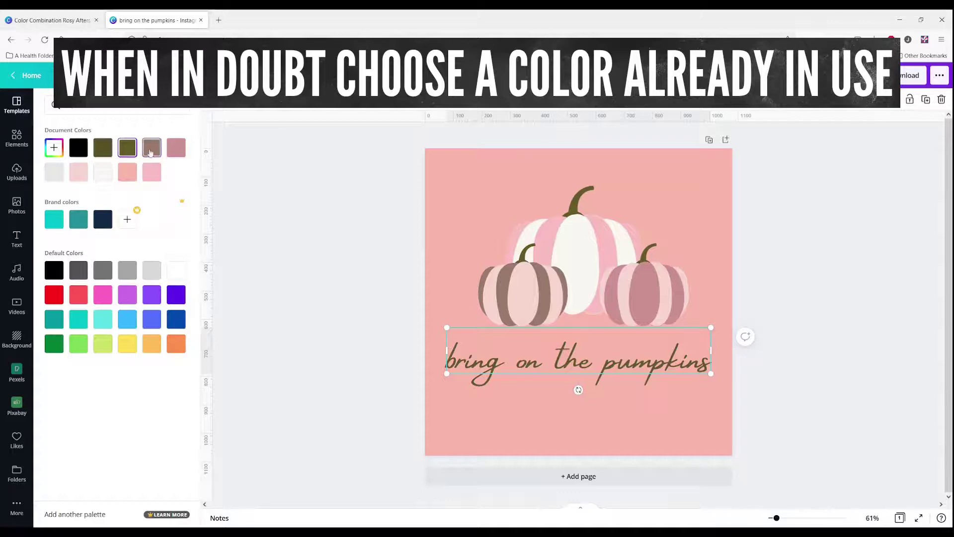
left_click(150, 153)
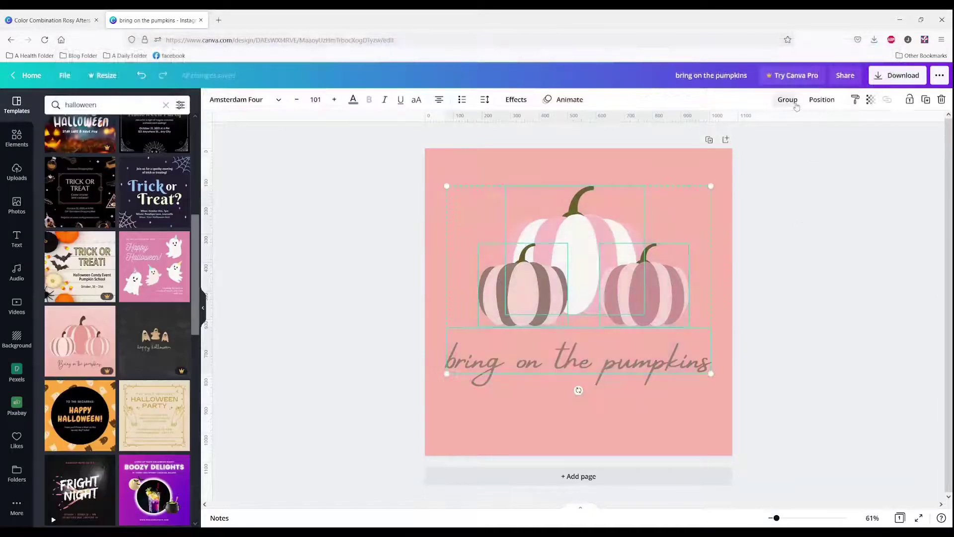
Step: Group the pumpkins with the recolored caption and align the group to the vertical middle of the page
left_click(788, 100)
left_click(837, 100)
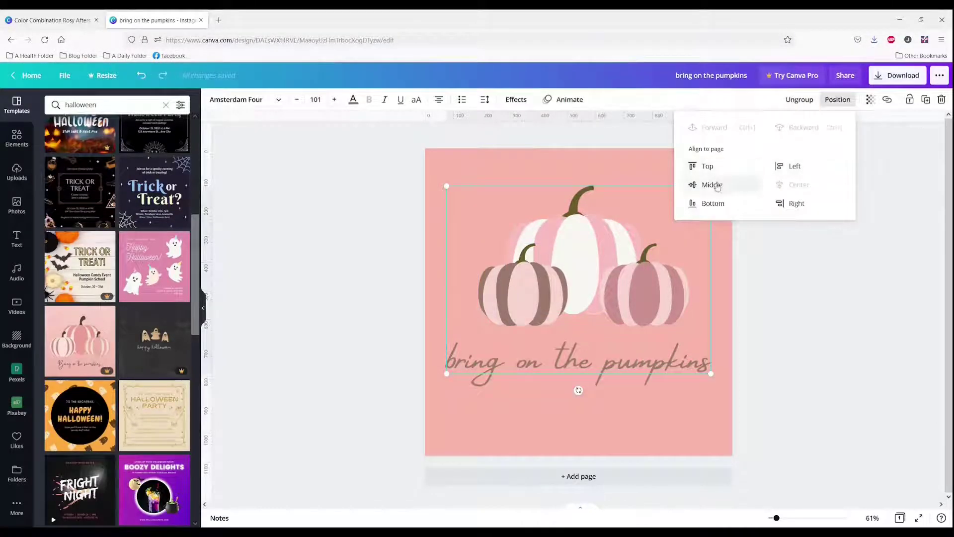
left_click(711, 184)
left_click(797, 267)
Step: Search the elements for "shadows" and add the free circular shadow graphic to the page
left_click(17, 138)
triple_click(78, 105)
type("shadows")
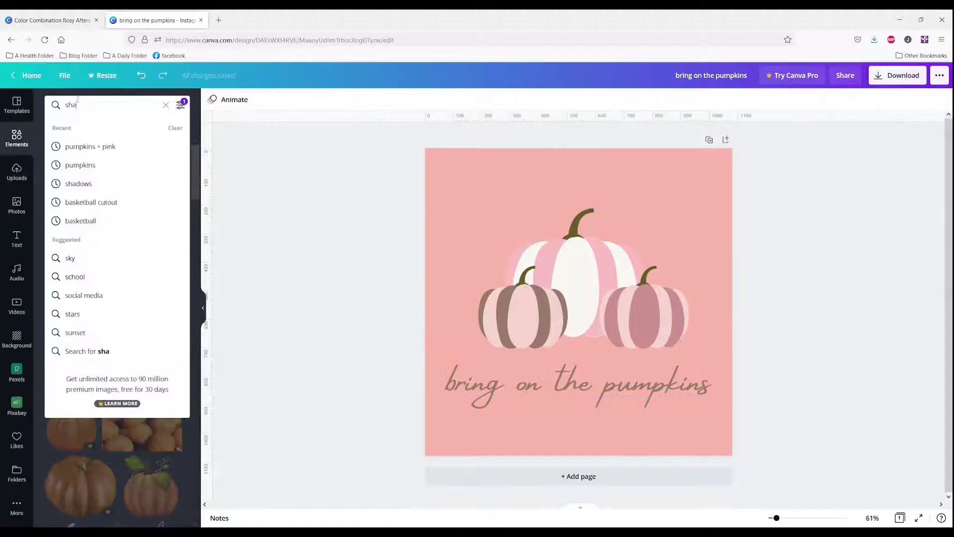
key("Return")
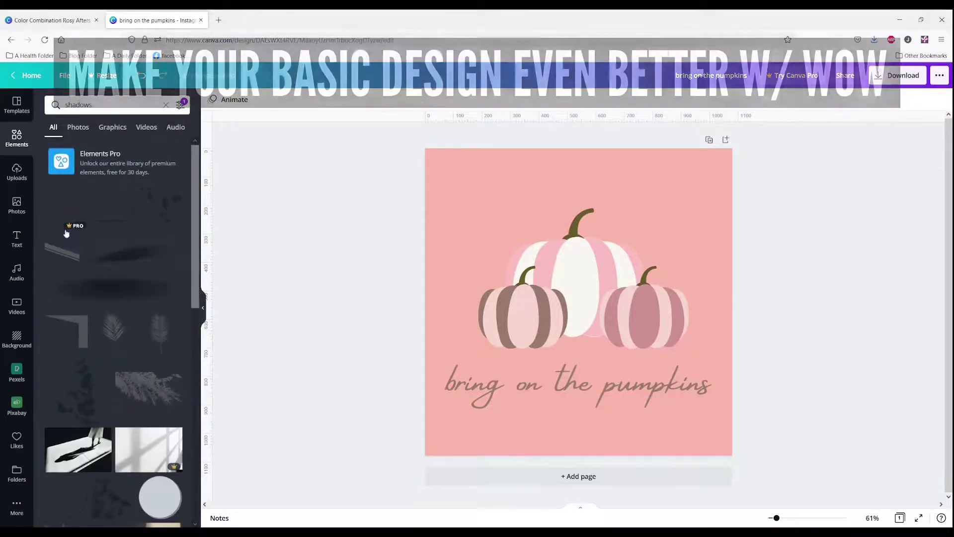
scroll(102, 321, "down", 8)
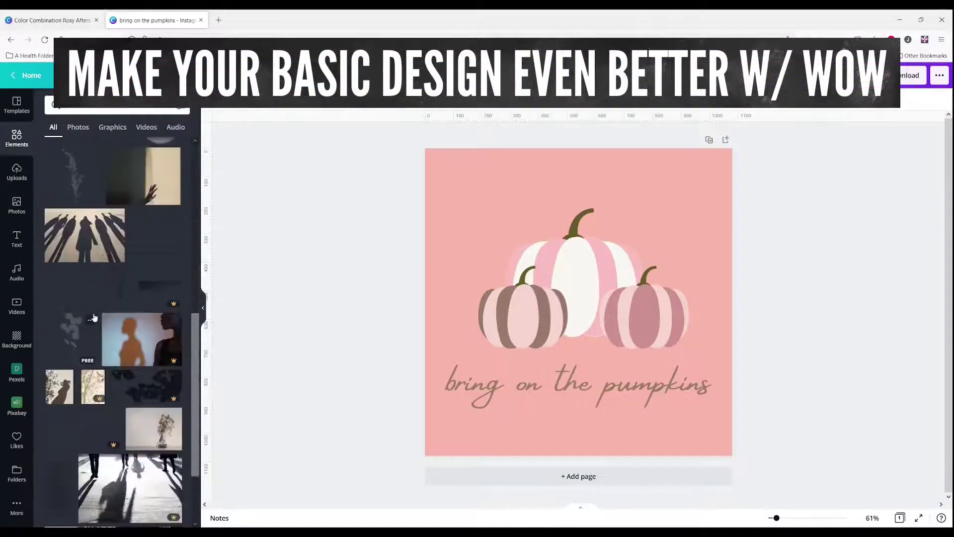
scroll(72, 214, "up", 3)
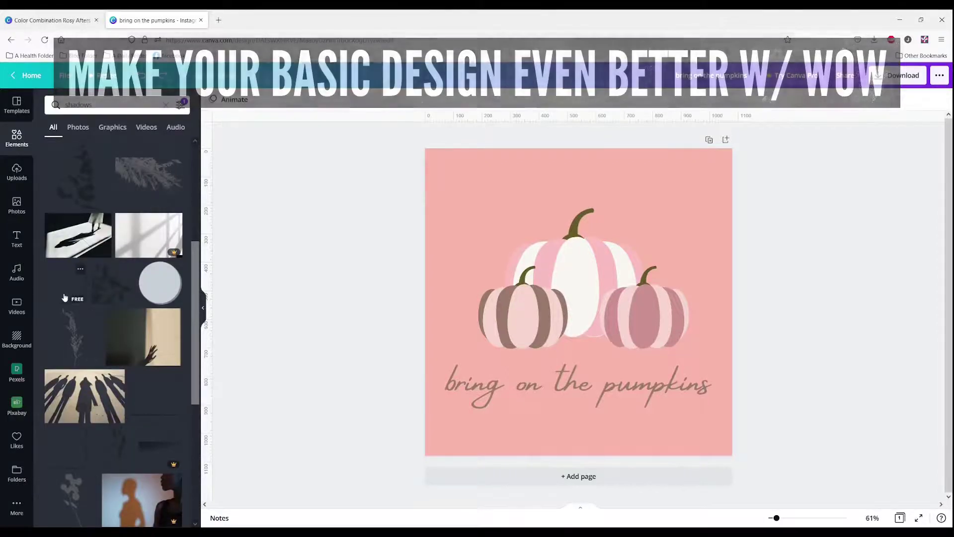
left_click(66, 297)
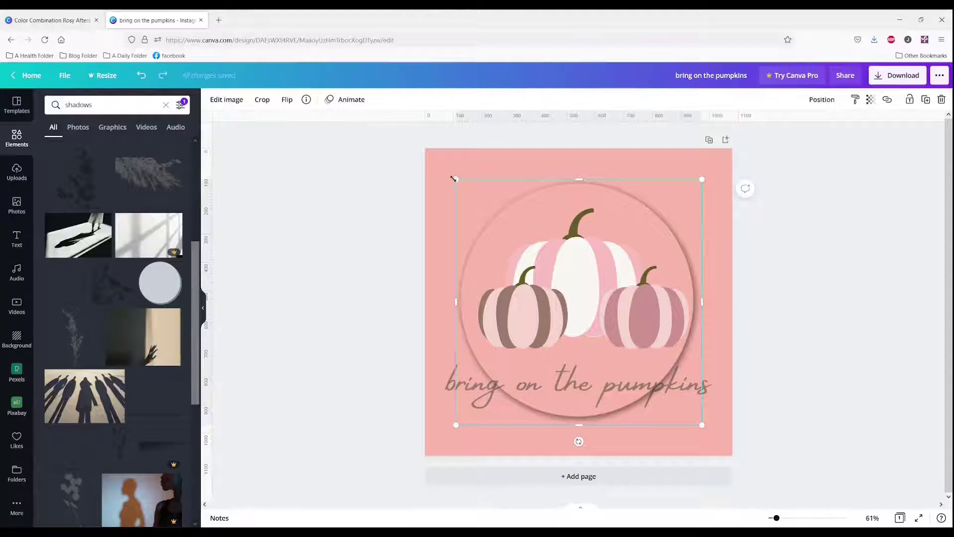
Step: Enlarge the circular shadow to fill the whole page and send it behind the pumpkins and caption
left_click_drag(454, 177, 422, 150)
left_click_drag(703, 425, 739, 467)
right_click(653, 412)
left_click(696, 363)
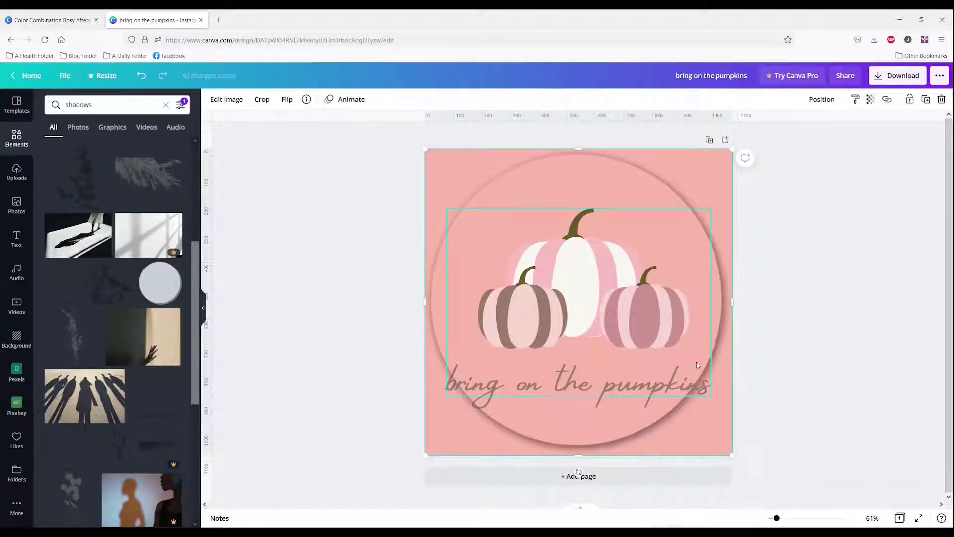
Step: Ungroup the design, shrink the caption, and move it up closer to the pumpkins so it fits inside the circle
left_click(628, 394)
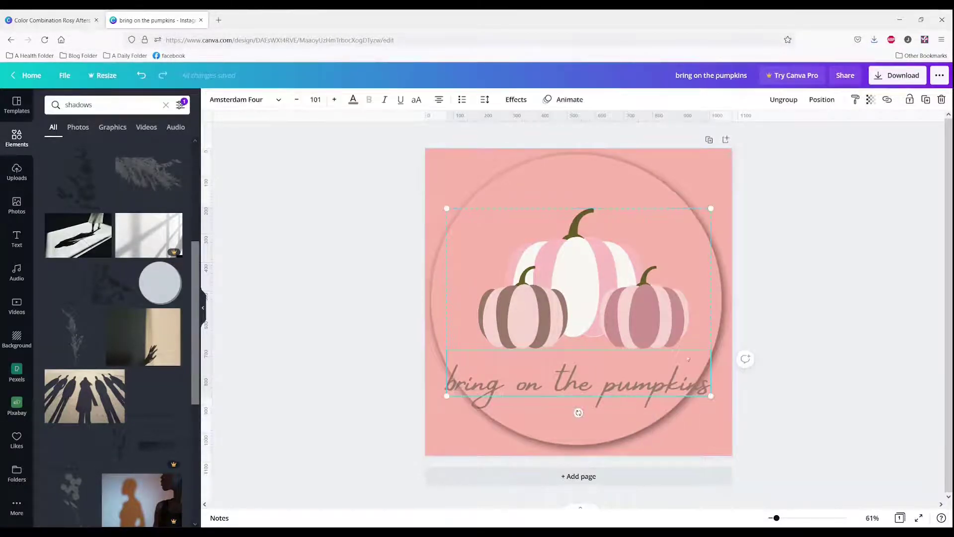
left_click(784, 99)
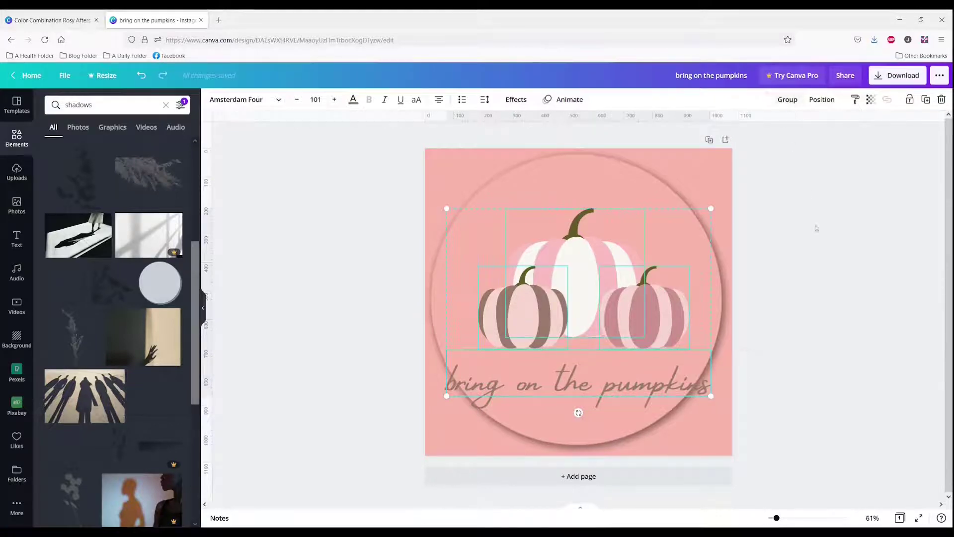
left_click(825, 239)
left_click(699, 372)
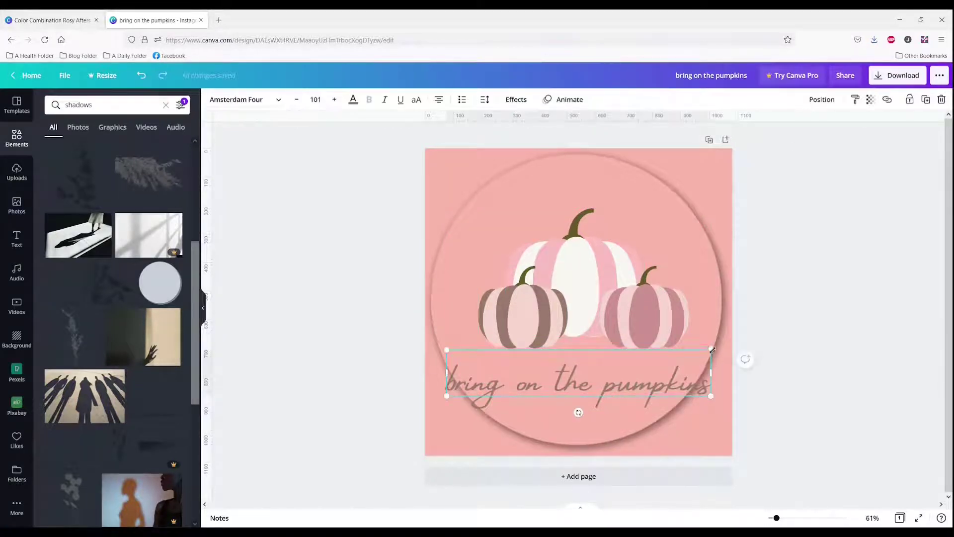
left_click_drag(711, 350, 674, 355)
left_click_drag(598, 384, 616, 366)
left_click(833, 352)
Step: Search the elements for "corners"
double_click(98, 108)
type("corners")
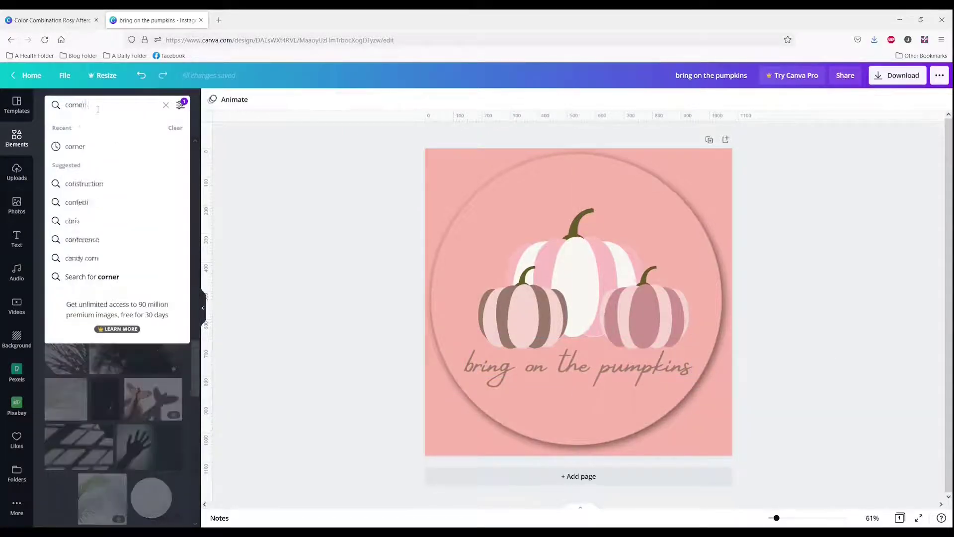
key("Return")
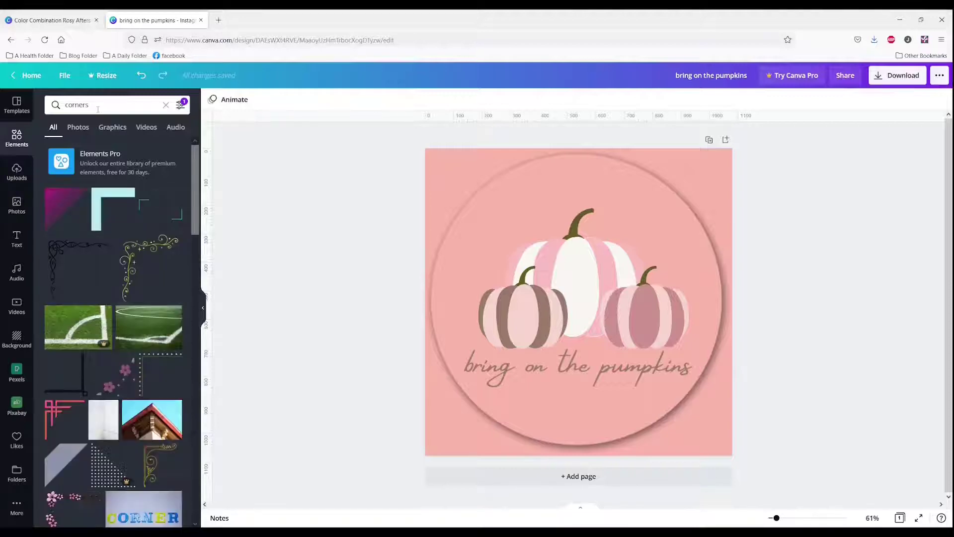
double_click(98, 108)
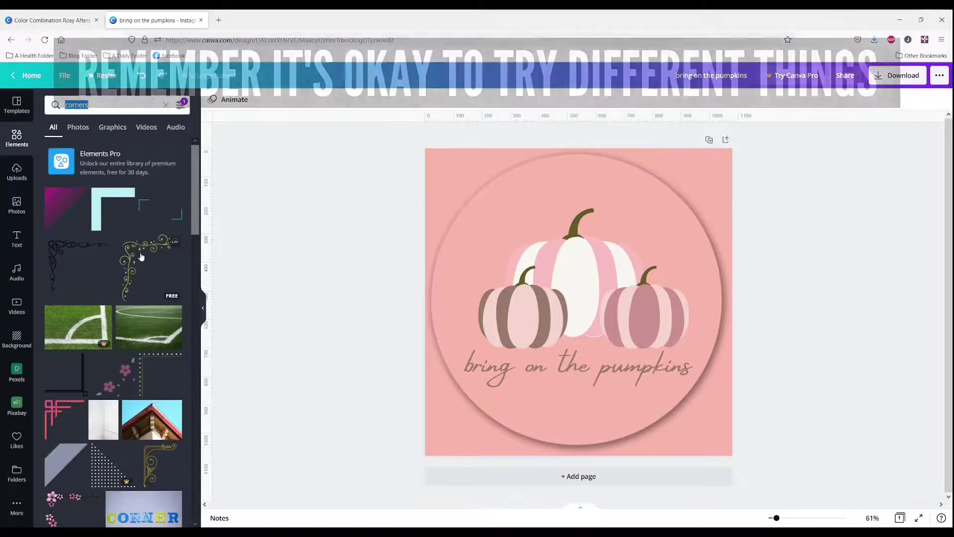
Step: Try the free gold swirl corner graphic on the design and take it off the page
left_click(149, 267)
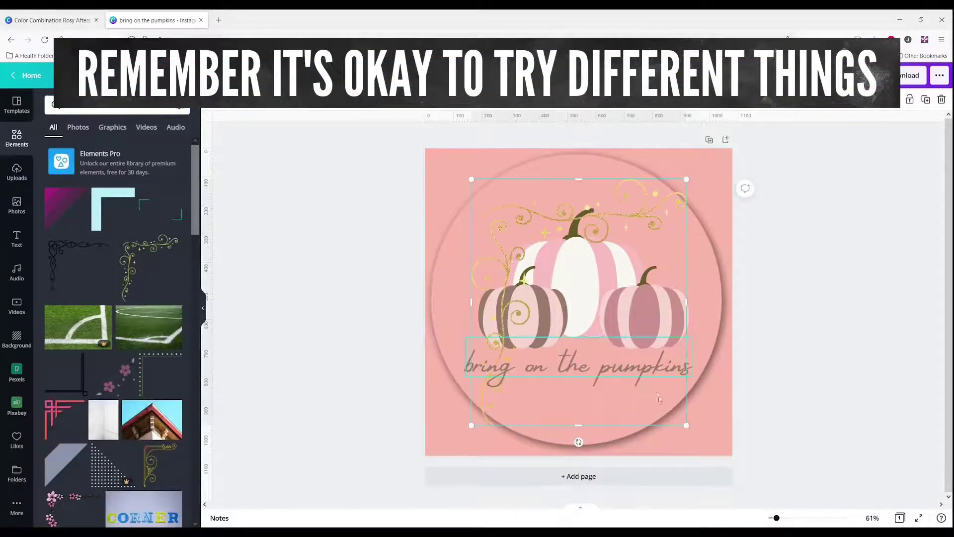
left_click_drag(564, 216, 288, 288)
Step: Add the red and pink geometric line corner, fit it into the page's upper-left corner, and enlarge it slightly
scroll(67, 213, "down", 4)
left_click(65, 205)
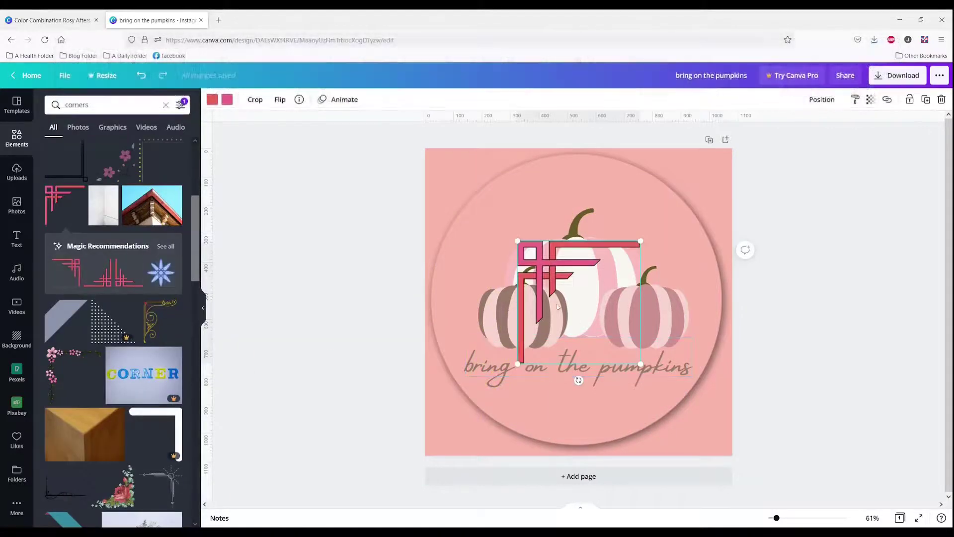
left_click_drag(545, 286, 453, 194)
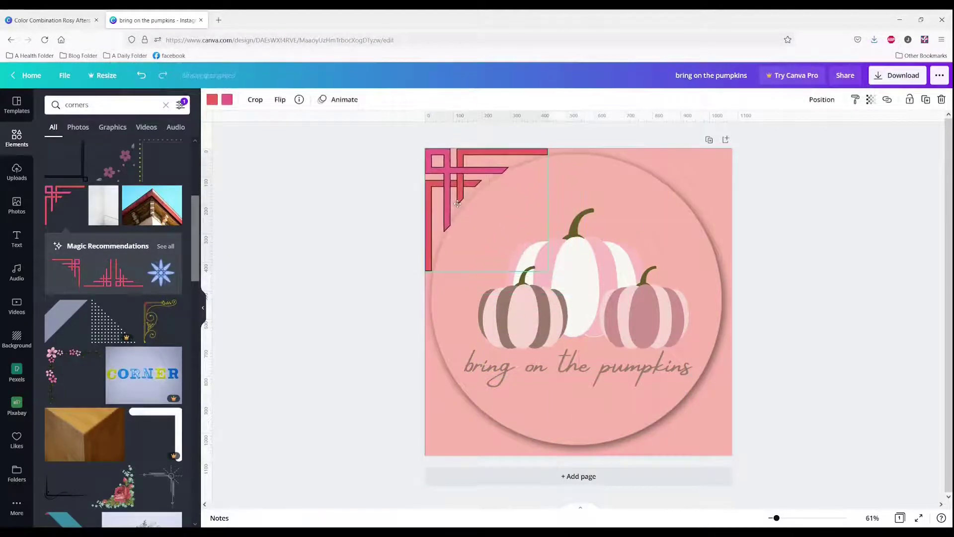
left_click_drag(547, 271, 557, 279)
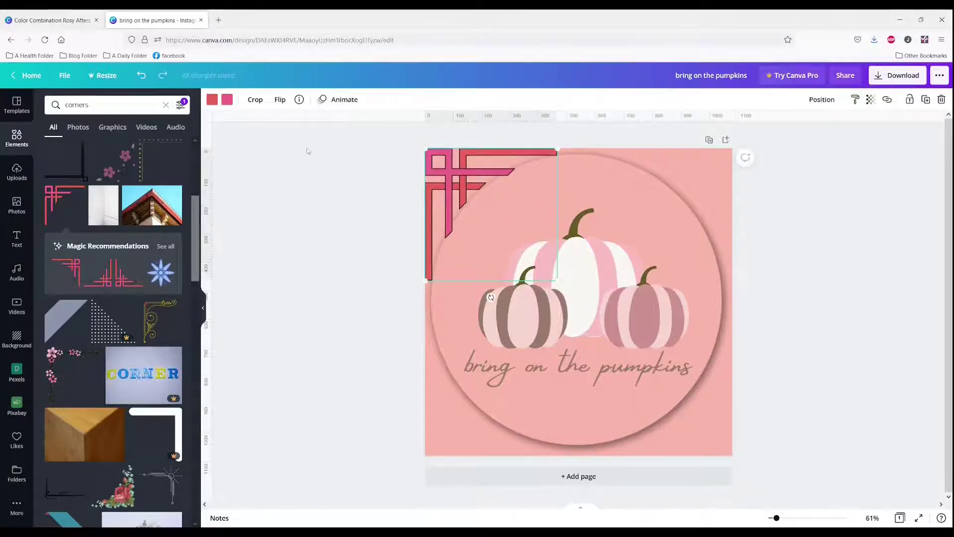
Step: Recolor the upper-left corner graphic's red lines to the pumpkin brown and its bright pink lines to pale pink
left_click(213, 100)
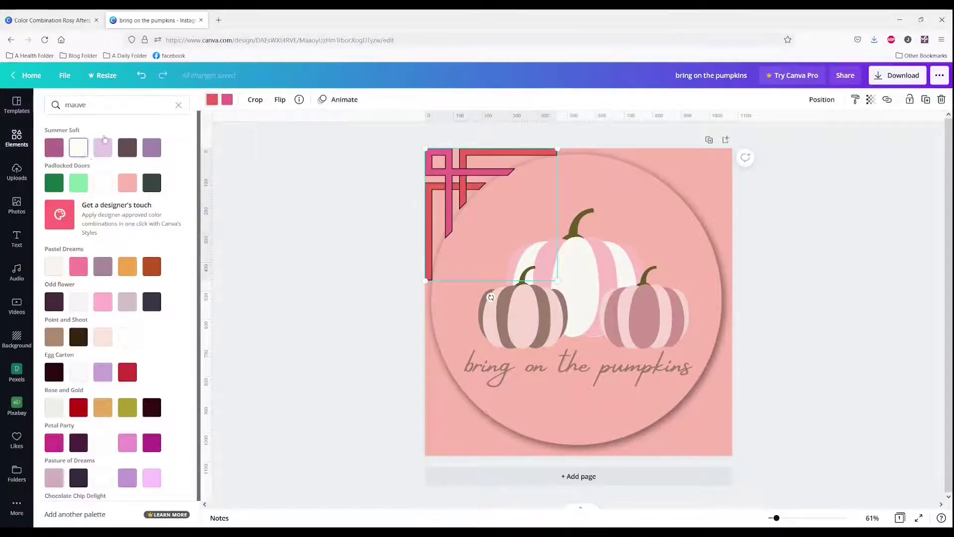
left_click(127, 147)
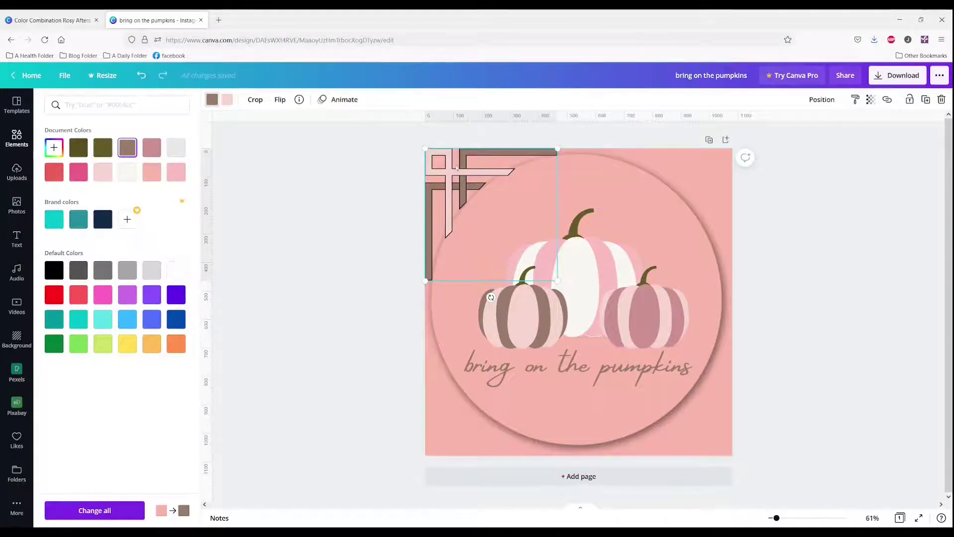
key("Escape")
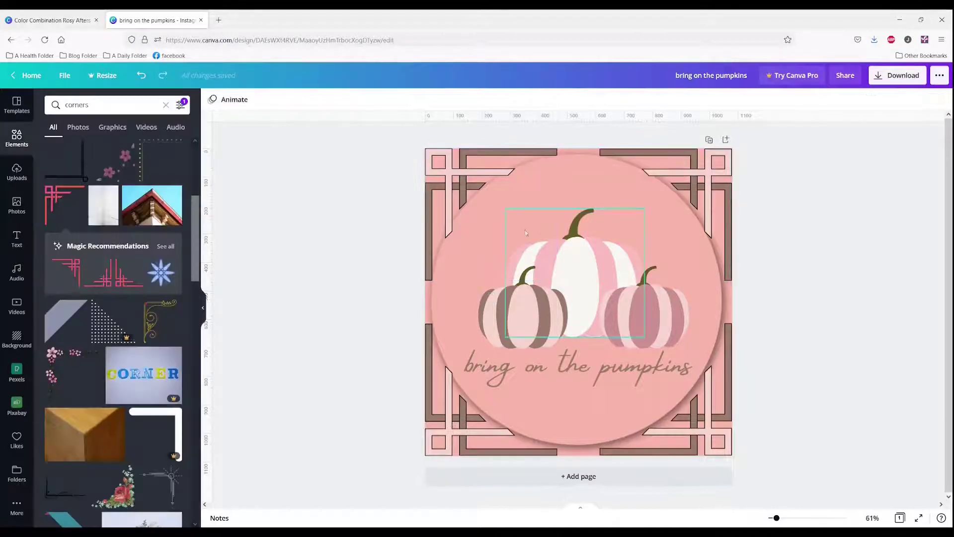
Step: Set the transparency of the upper-left corner graphic to 34
left_click(693, 169)
left_click(447, 173)
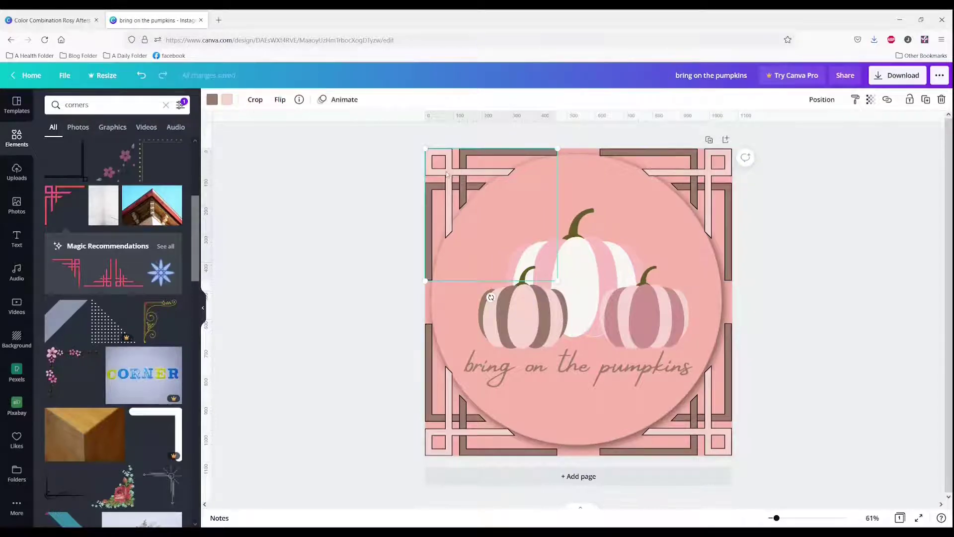
left_click(436, 341)
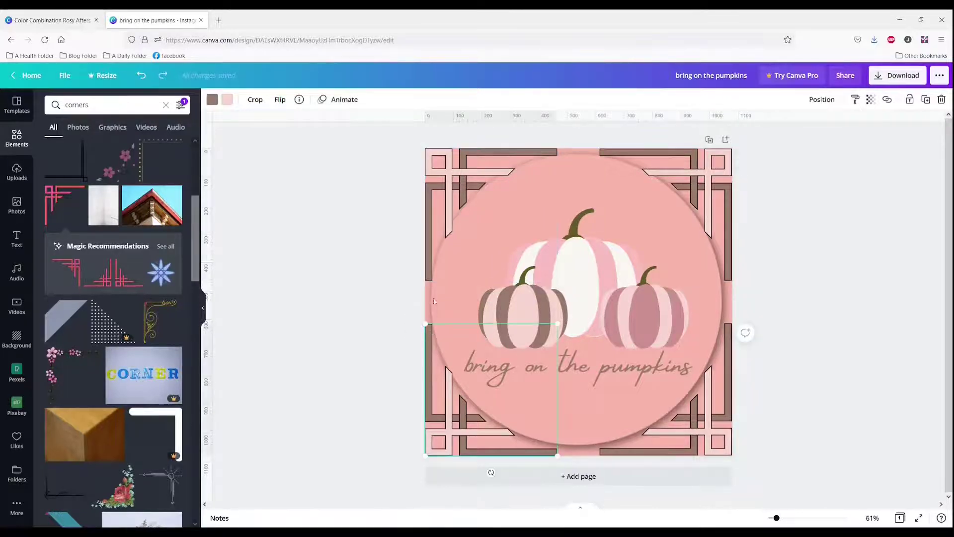
left_click(434, 221)
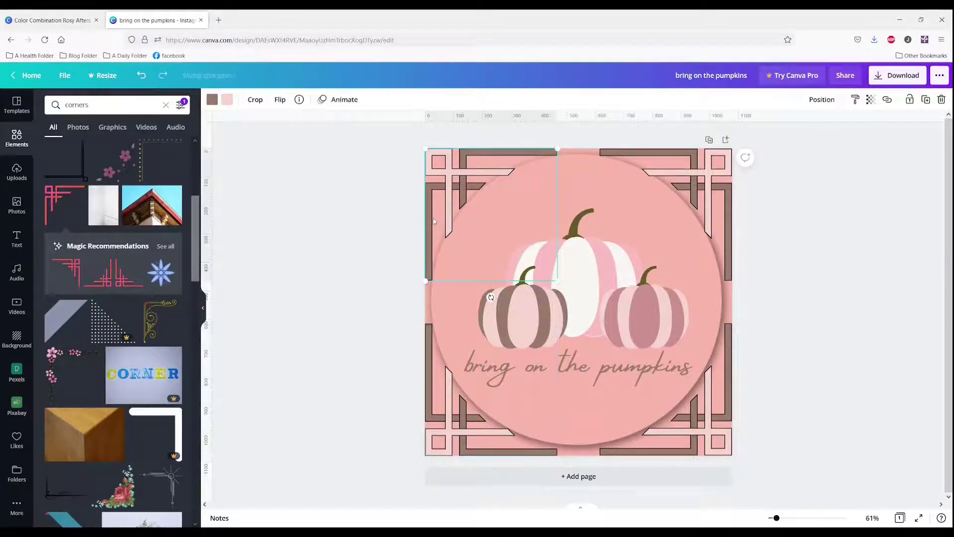
left_click(872, 100)
left_click_drag(839, 132, 801, 133)
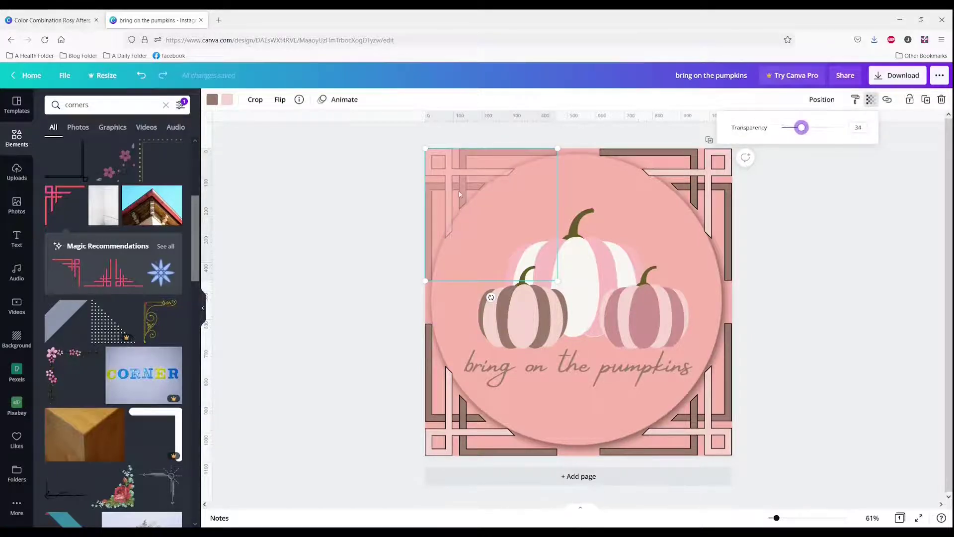
Step: Try to adjust the layer order of the corner graphics and the shadowed circle image
right_click(713, 332)
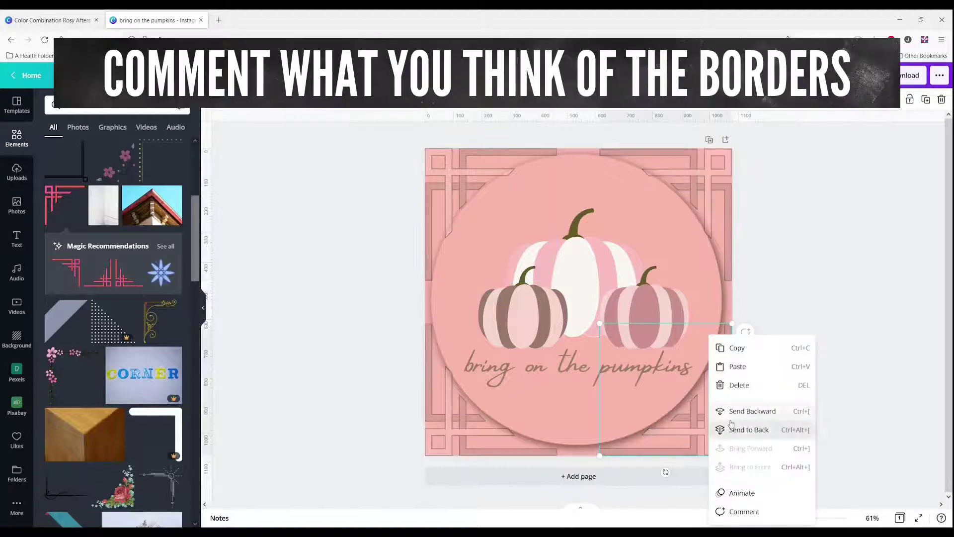
left_click(744, 330)
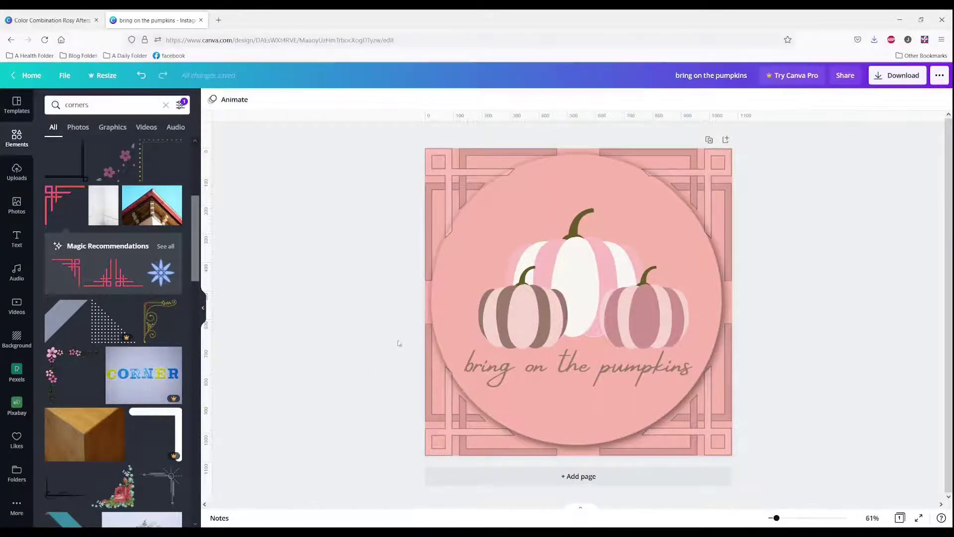
left_click(428, 359)
right_click(430, 364)
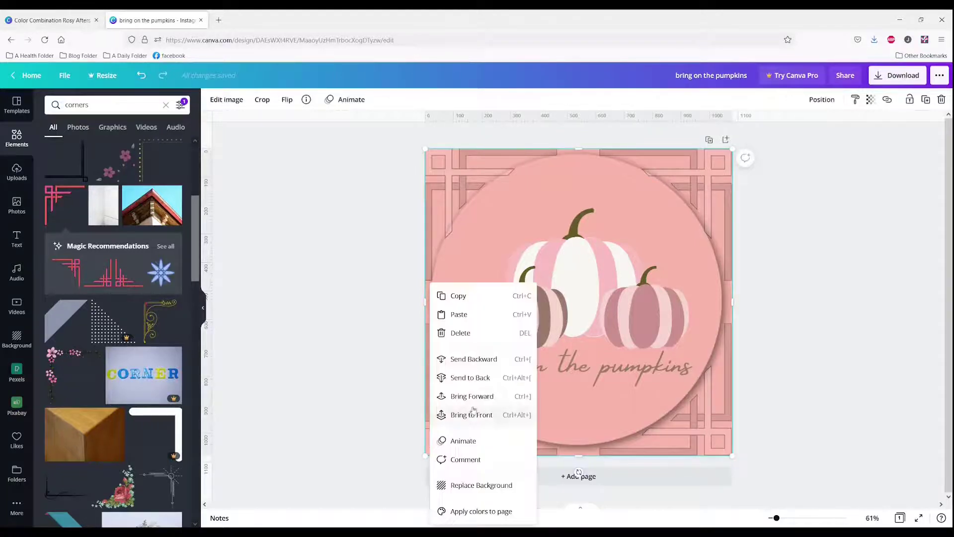
left_click(437, 377)
left_click(437, 376)
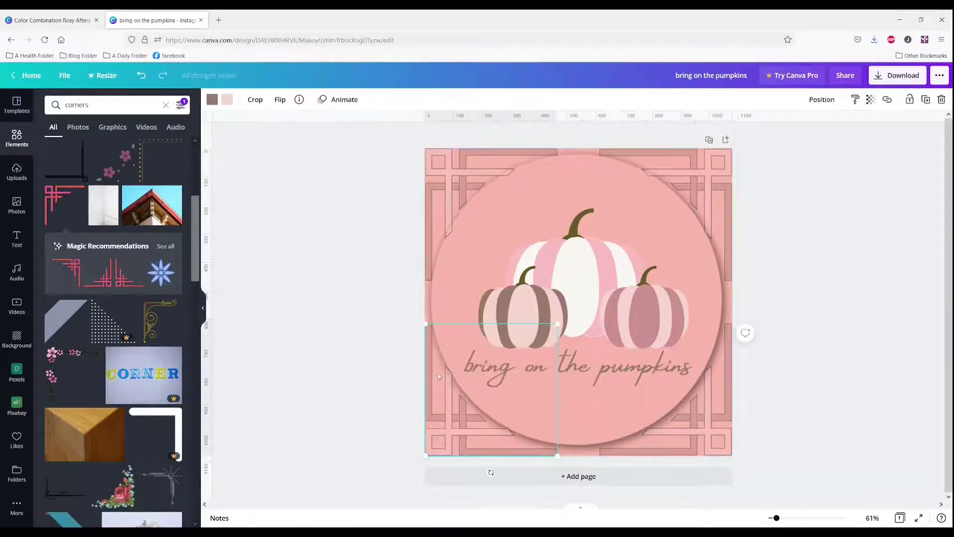
left_click(384, 332)
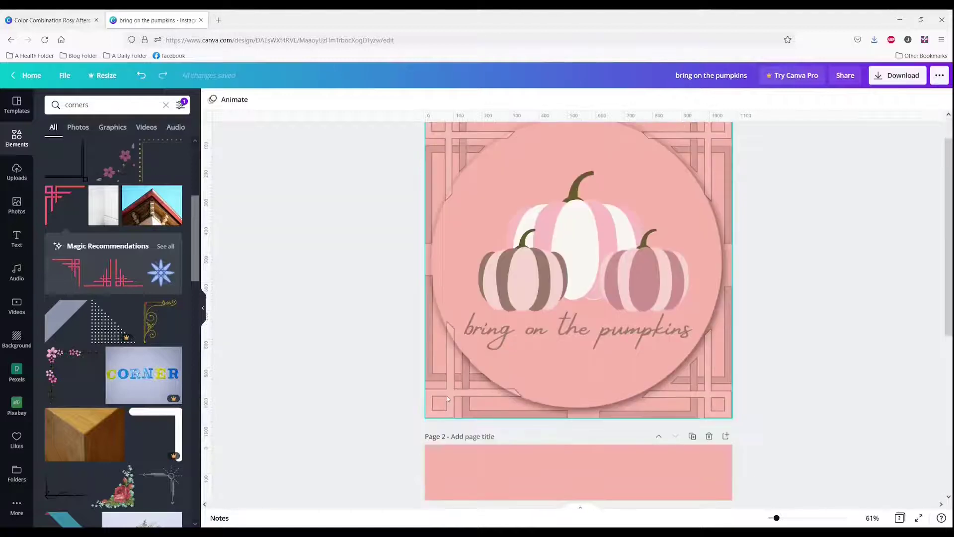
Step: Enlarge the lower-left corner graphic until it covers the page
left_click(447, 399)
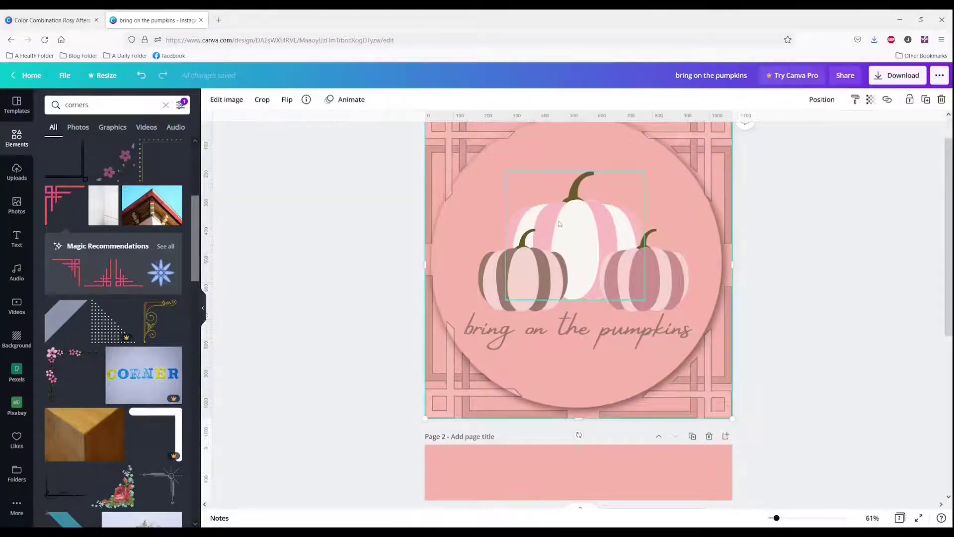
left_click(448, 175)
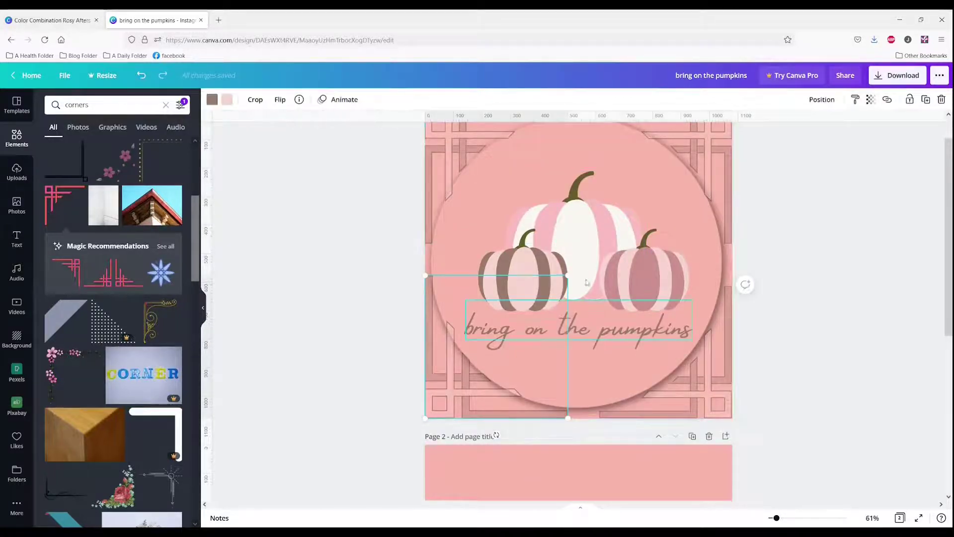
left_click_drag(618, 231, 725, 114)
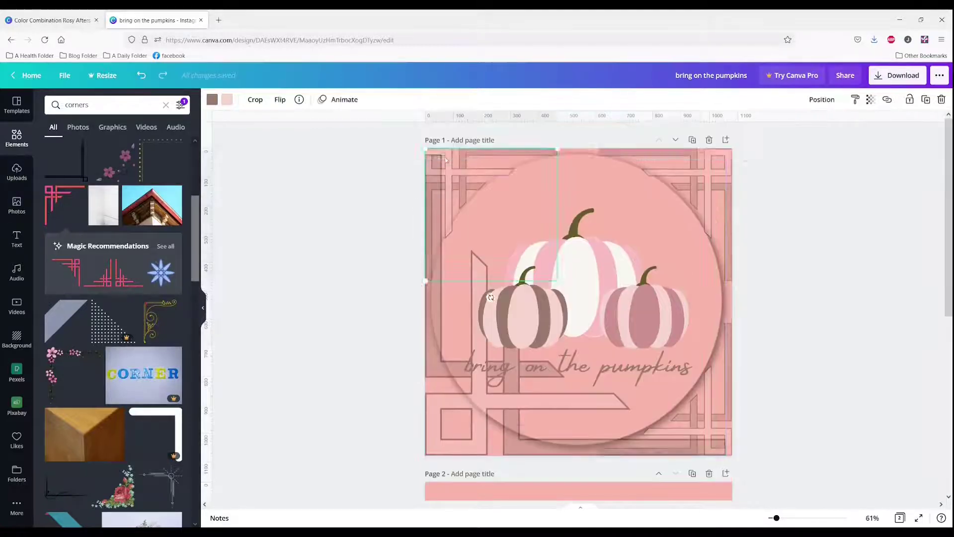
Step: Move the pumpkins and the caption slightly up and to the right, and take the lower-left corner graphic off the page
left_click_drag(596, 298, 628, 289)
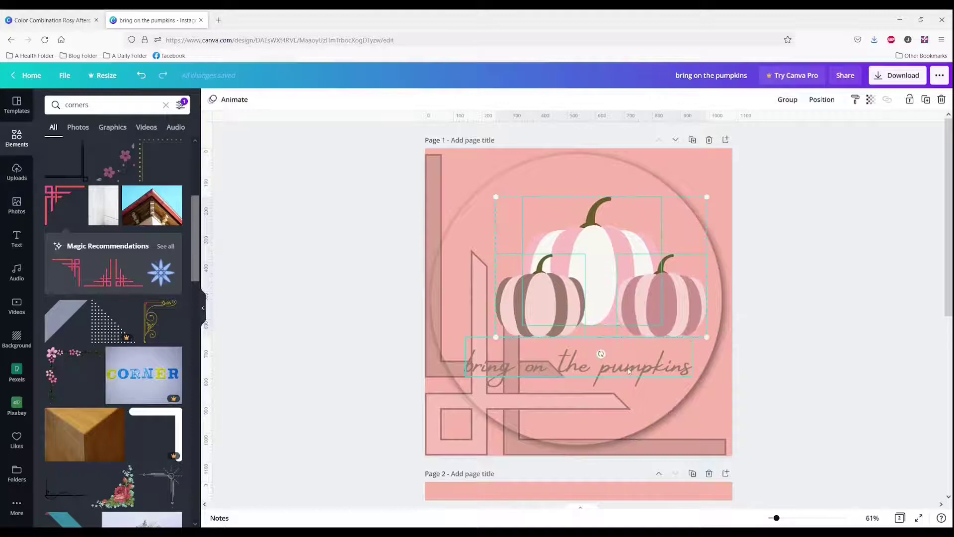
left_click(674, 376)
mouse_move(650, 372)
left_mouse_down()
mouse_move(730, 374)
mouse_move(726, 273)
mouse_move(634, 185)
mouse_move(698, 395)
mouse_move(664, 376)
left_mouse_up()
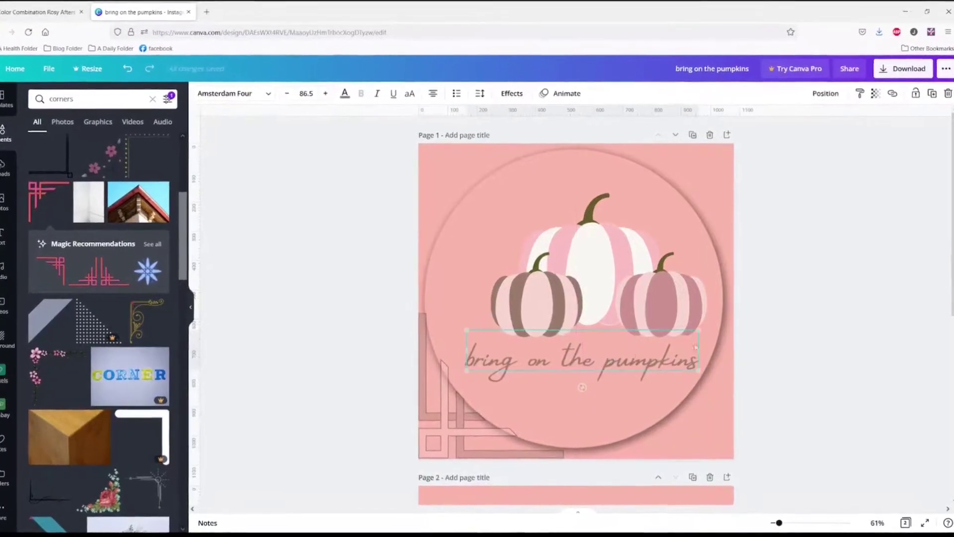
left_click(841, 327)
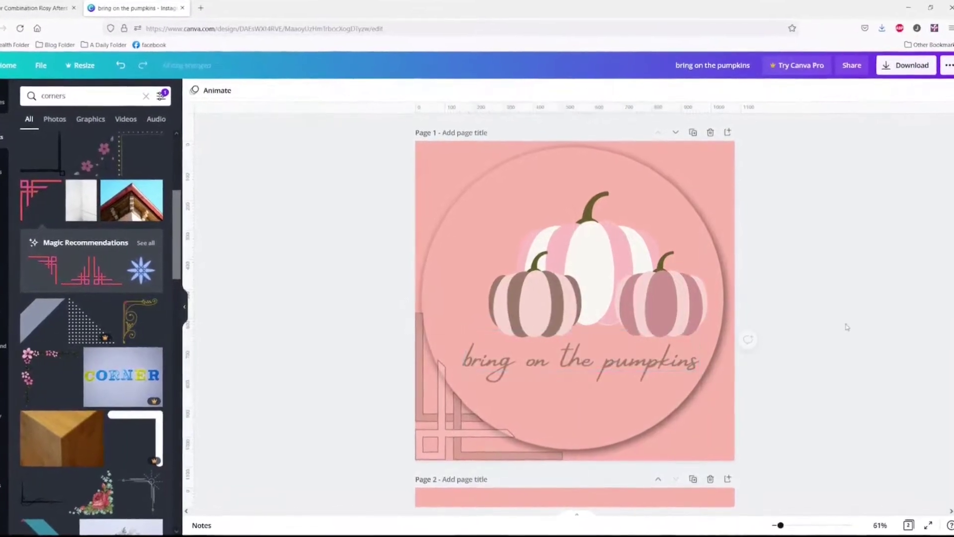
left_click_drag(479, 407, 204, 394)
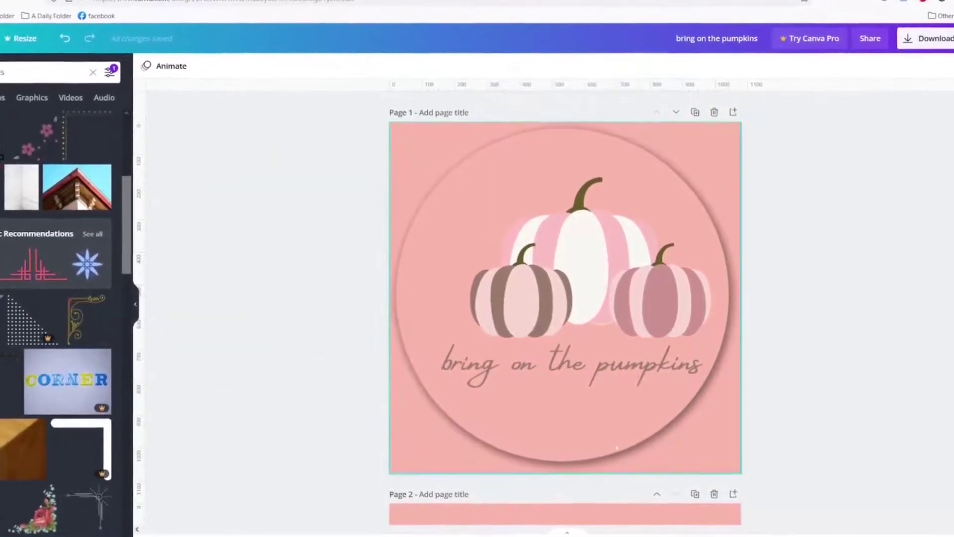
Step: Group the three pumpkins together with the "bring on the pumpkins" caption
left_click(521, 293)
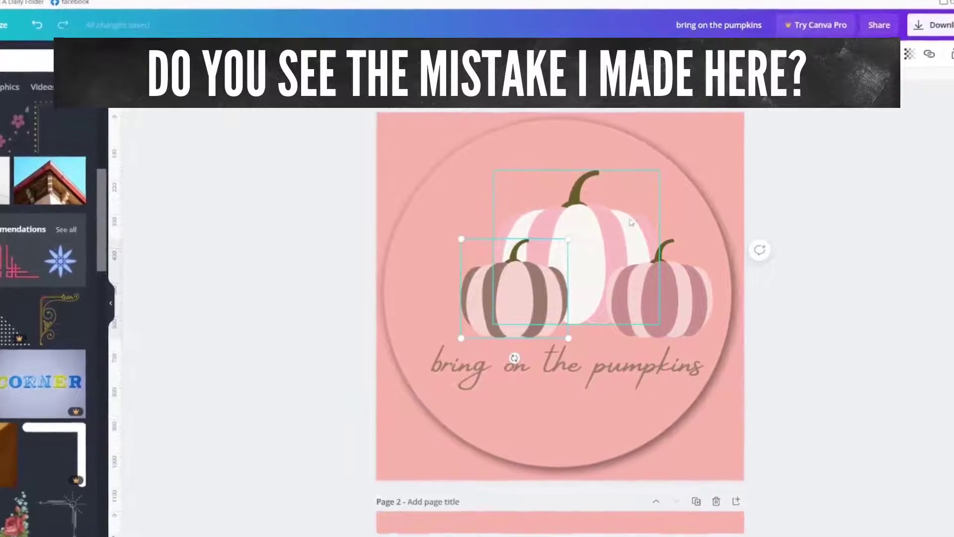
left_click(631, 222, "shift")
left_click(561, 368, "shift")
left_click(693, 289, "shift")
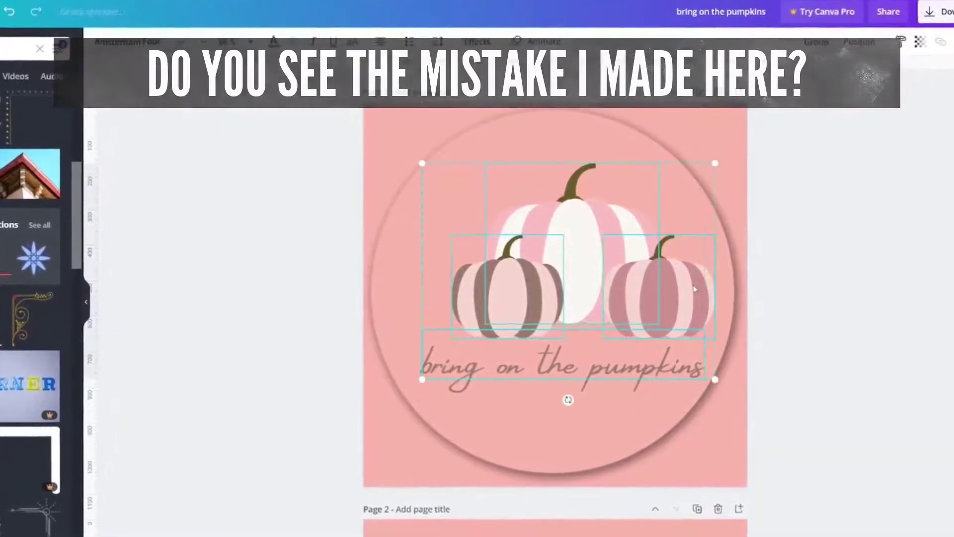
left_click(816, 42)
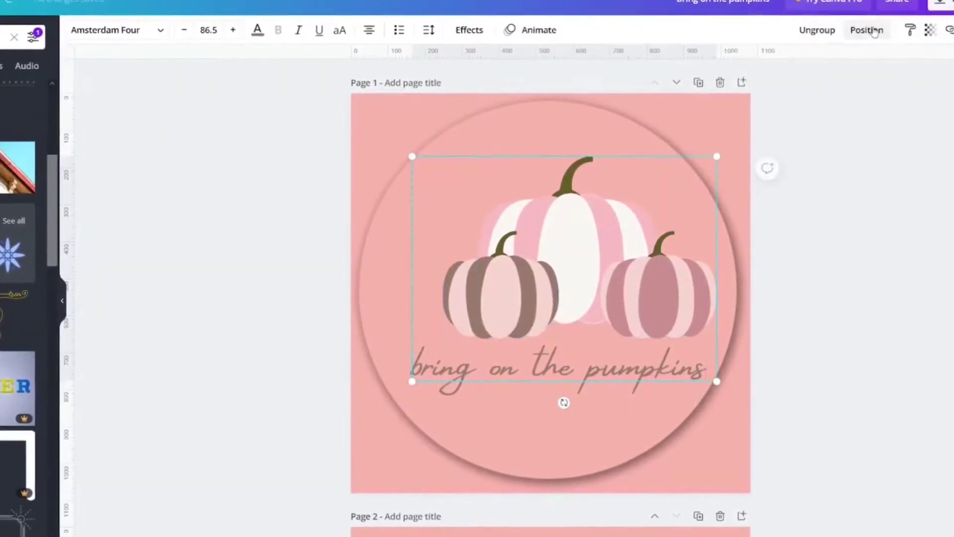
Step: Align the pumpkin and caption group to the page's center and middle, and move it up slightly within the circle
left_click(875, 32)
left_click(805, 141)
left_click(693, 140)
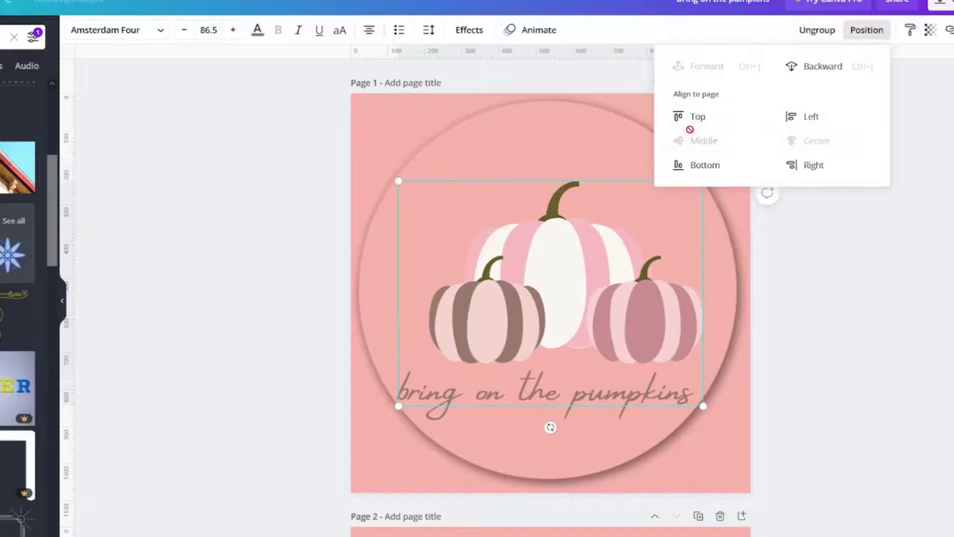
left_click_drag(544, 246, 536, 222)
double_click(535, 220)
Step: Ungroup the design and align the caption alone to the horizontal center of the page
left_click(537, 358)
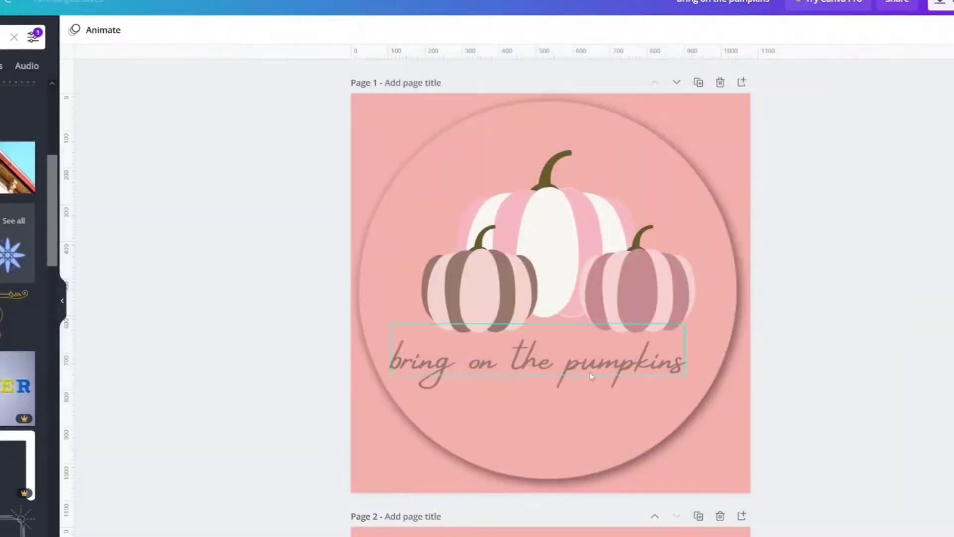
left_click(868, 31)
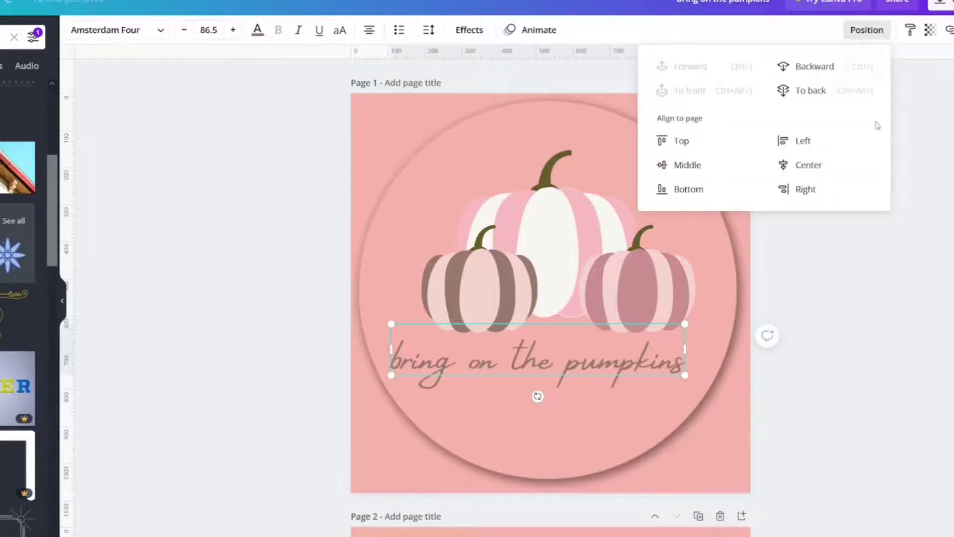
left_click(806, 165)
left_click(912, 268)
left_click(913, 268)
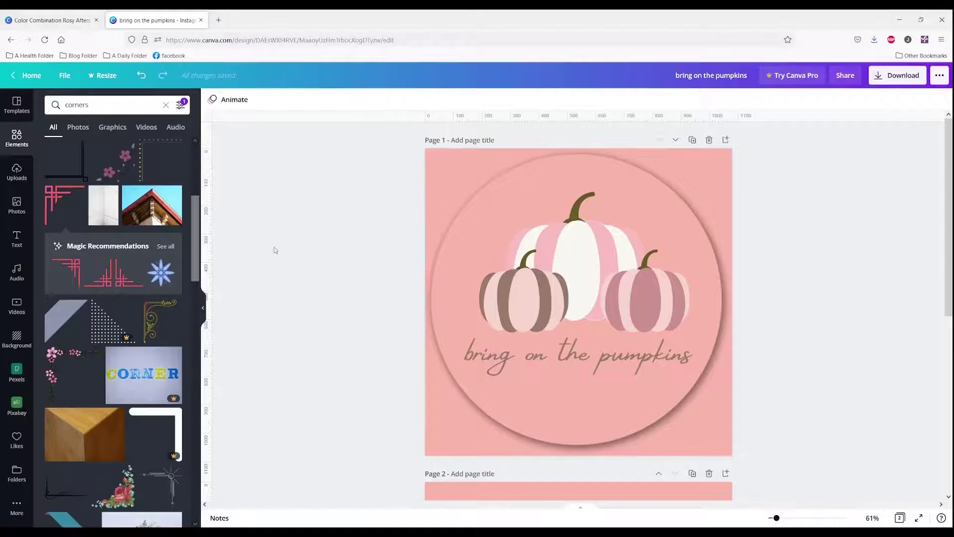
Step: Search the elements for "border circle"
scroll(88, 136, "down", 10)
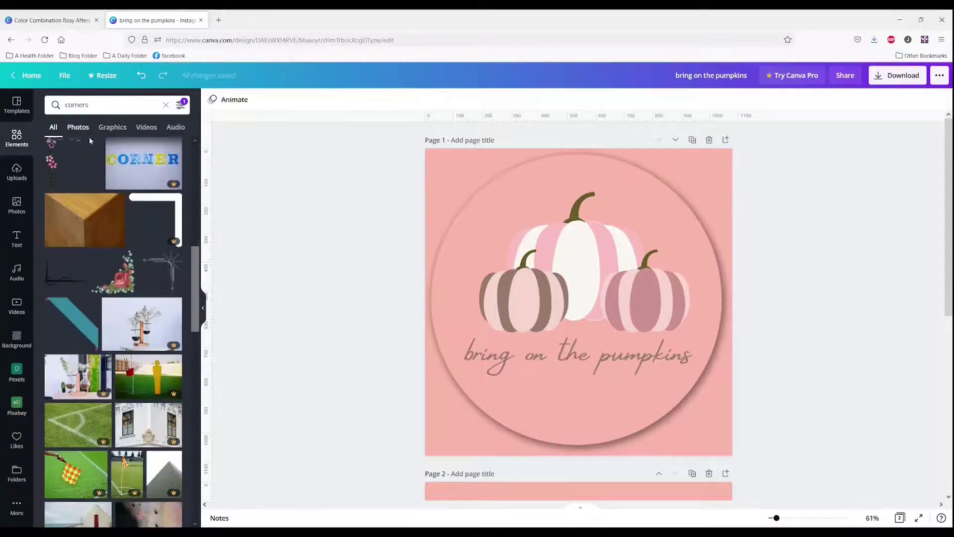
left_click(94, 103)
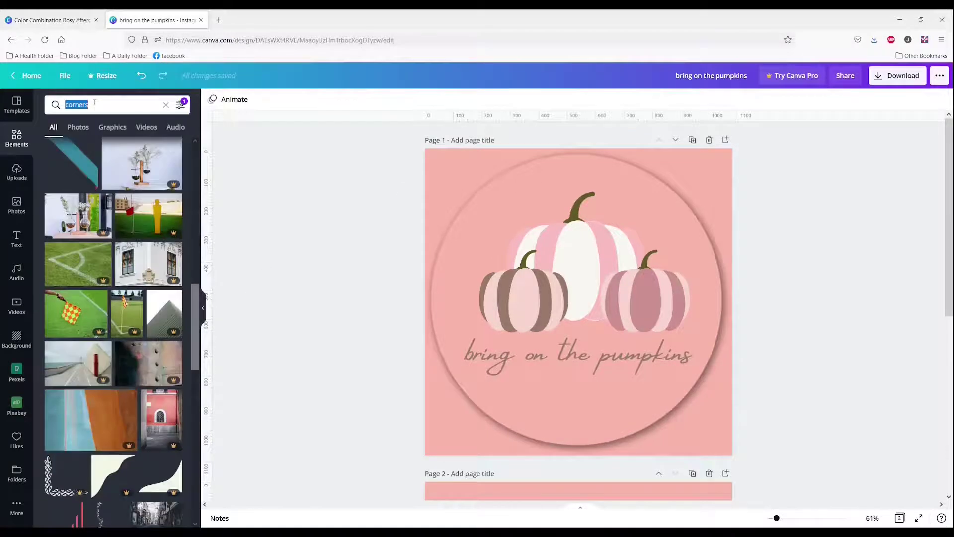
type("border circle")
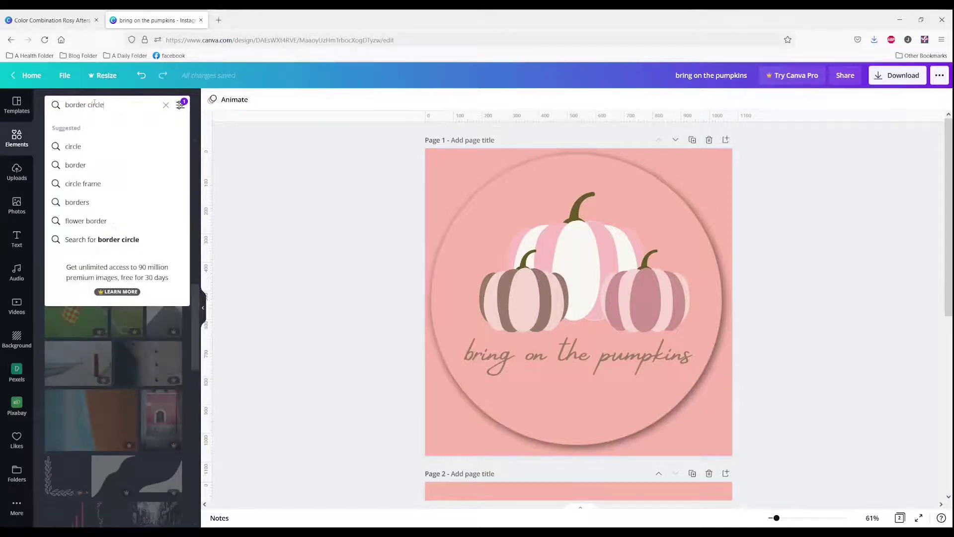
key("Return")
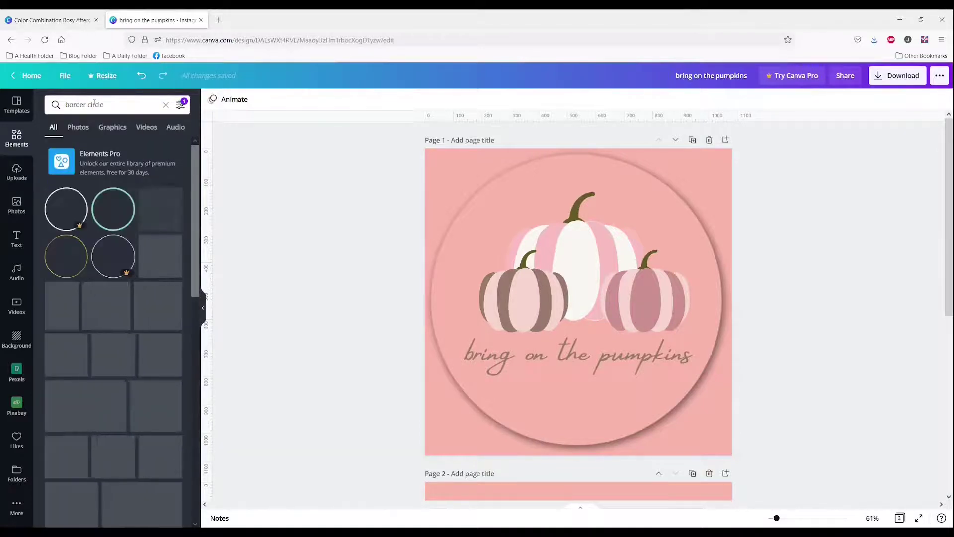
Step: Try the dark woven oval border graphic from the results on page 2 and take it off the page
scroll(177, 235, "down", 15)
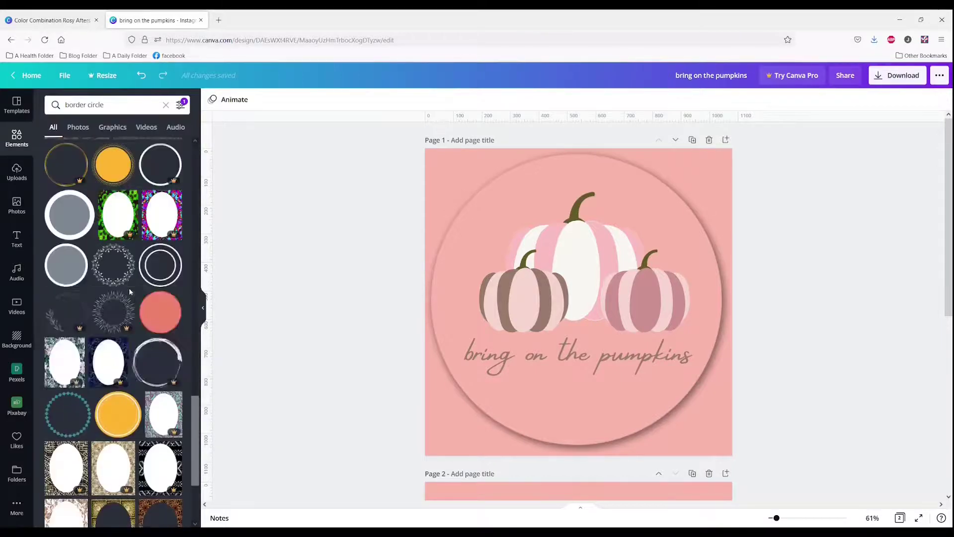
scroll(130, 292, "down", 2)
scroll(129, 293, "down", 4)
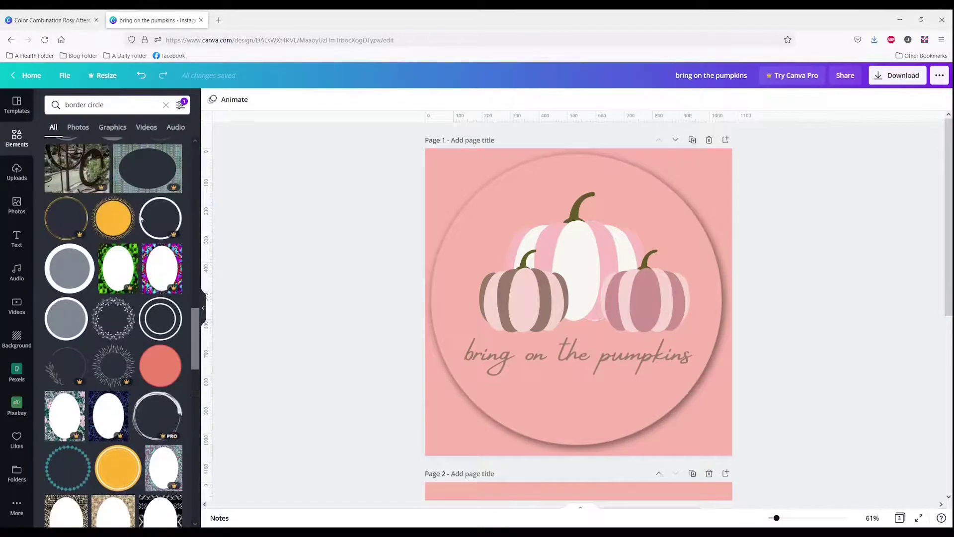
scroll(309, 405, "down", 4)
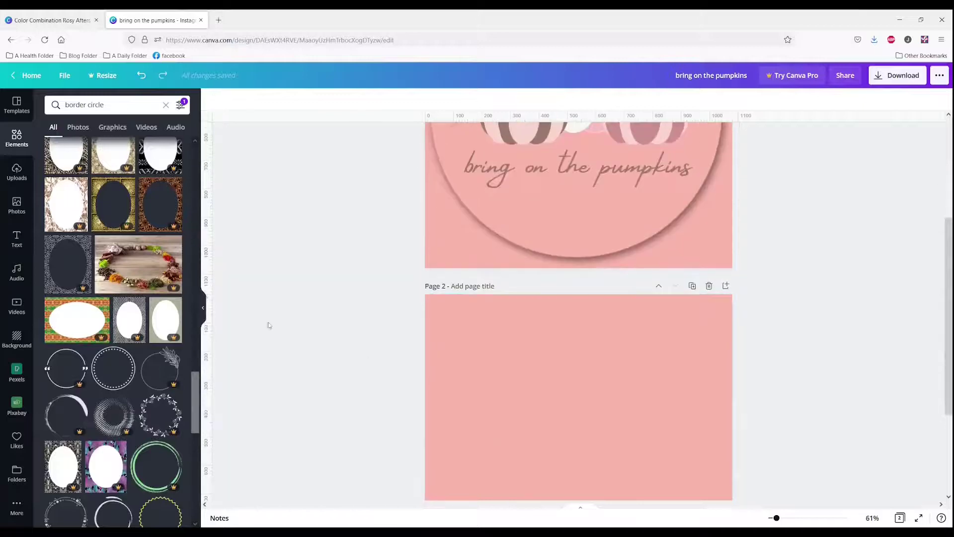
left_click(60, 261)
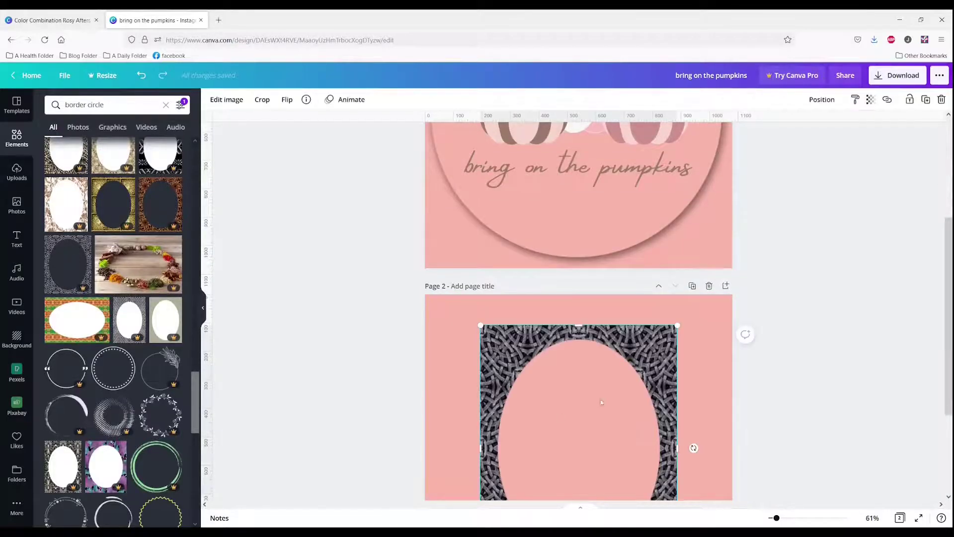
scroll(596, 358, "down", 3)
key("Delete")
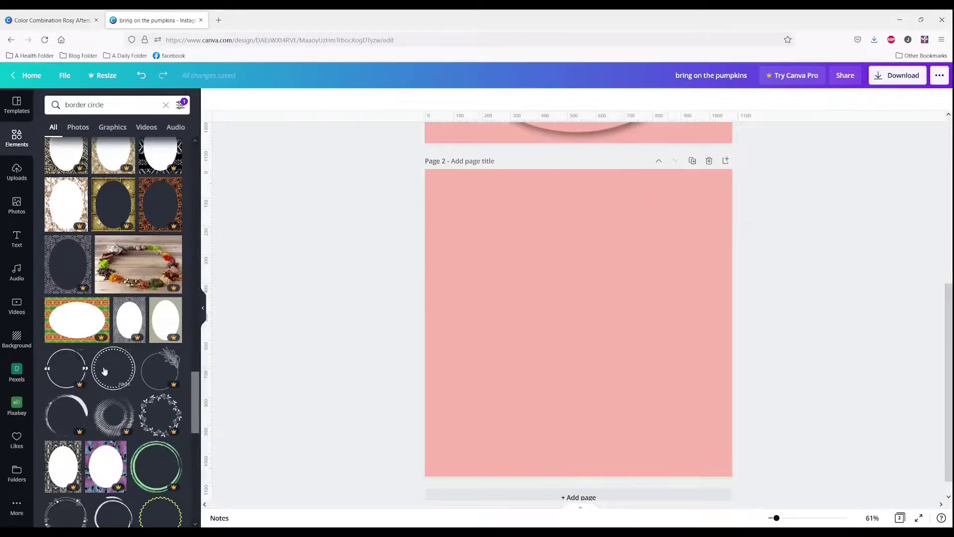
Step: Add the circular floral border graphic from the results to page 2 and place it in the middle of the page
scroll(111, 419, "down", 5)
scroll(111, 419, "down", 10)
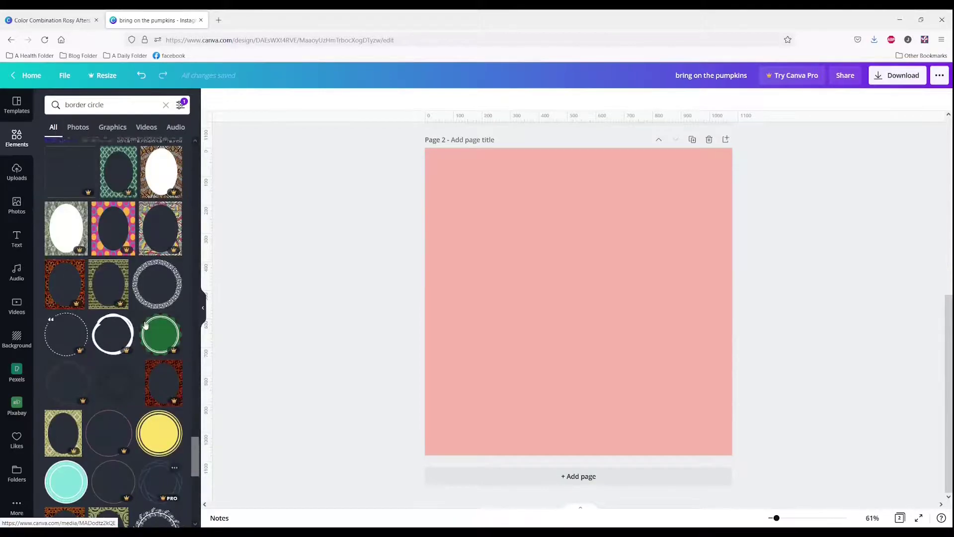
left_click(157, 283)
left_click_drag(573, 304, 553, 283)
Step: Recolor the floral border dark olive and resize it to fit the edge of the shadowed circle on page 1
left_click(212, 99)
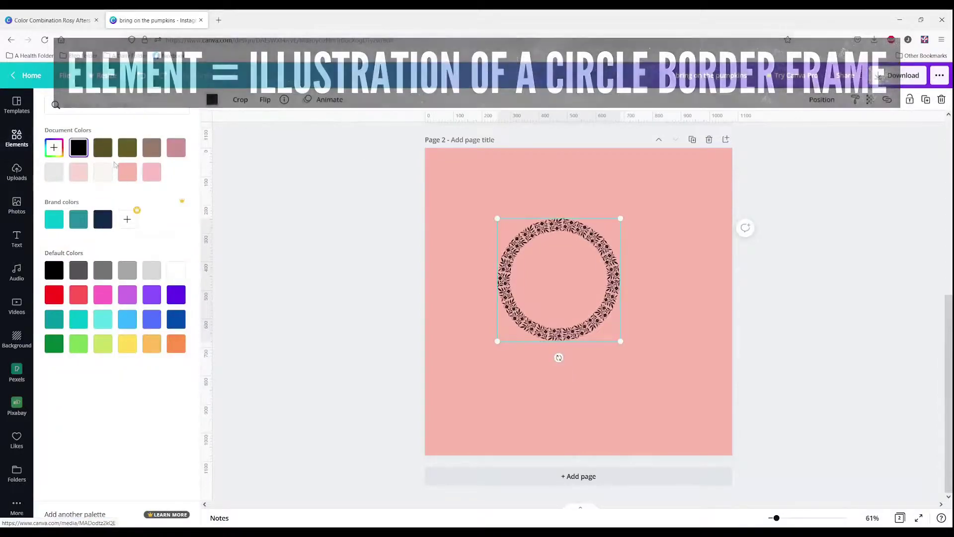
left_click(127, 172)
scroll(570, 270, "up", 6)
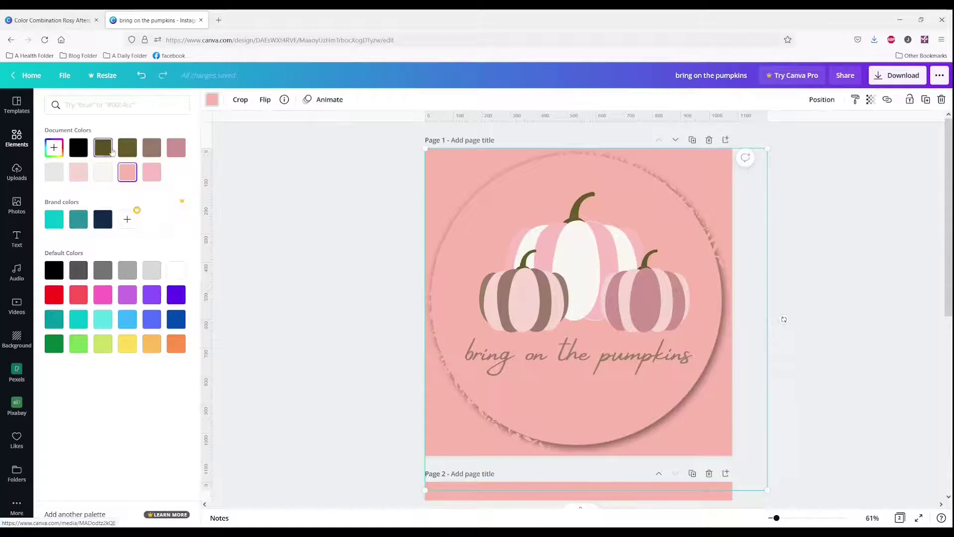
left_click(102, 148)
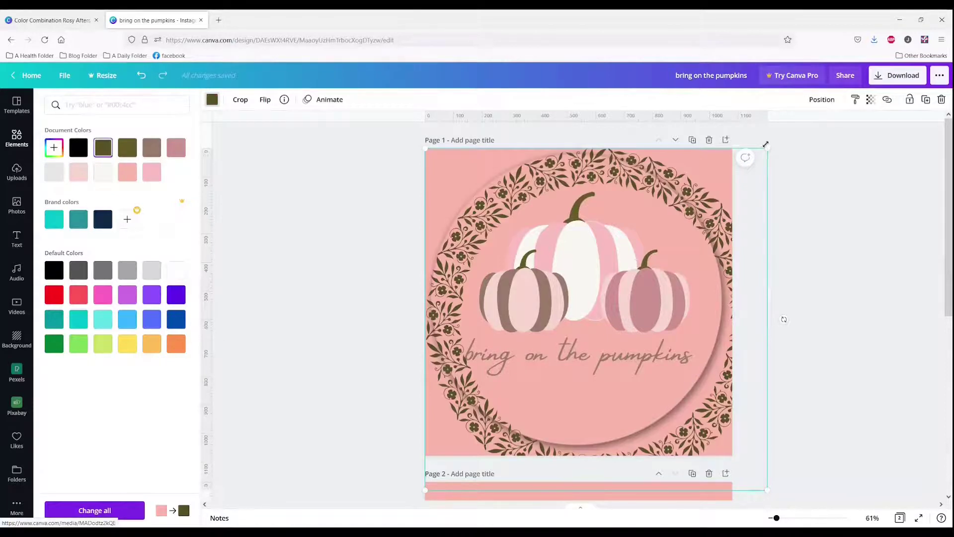
left_click_drag(766, 149, 665, 200)
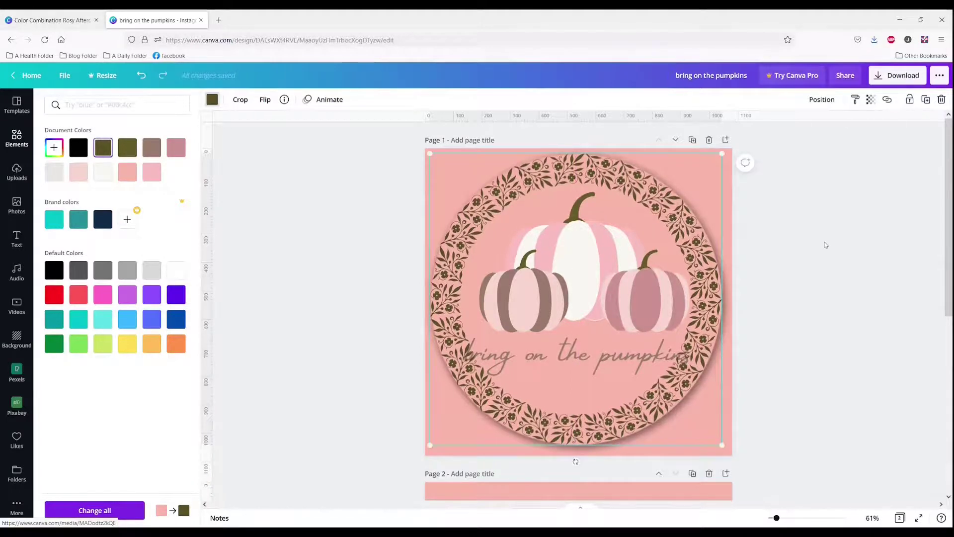
left_click(826, 245)
Step: Set the floral border's transparency to 28 and send it one layer backward behind the caption
left_click(842, 46)
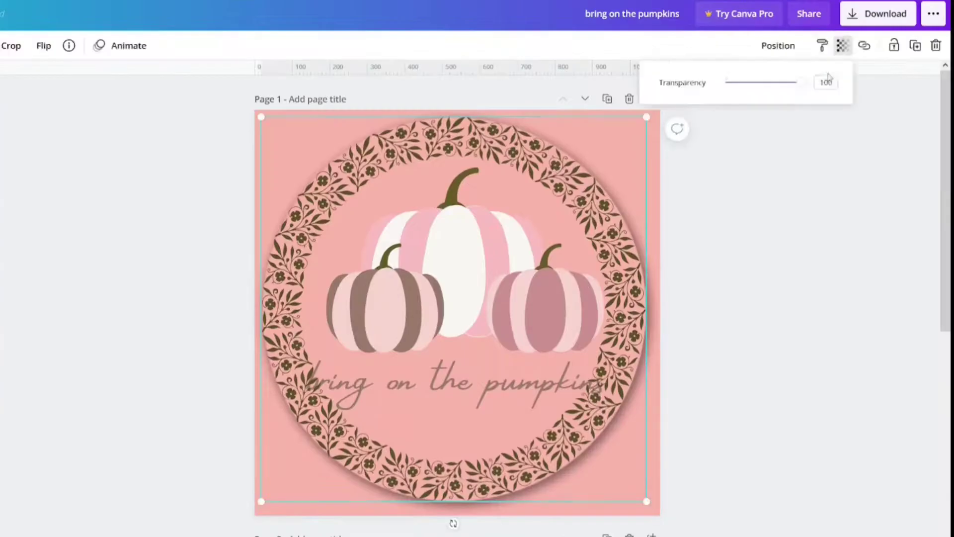
left_click_drag(801, 88, 748, 89)
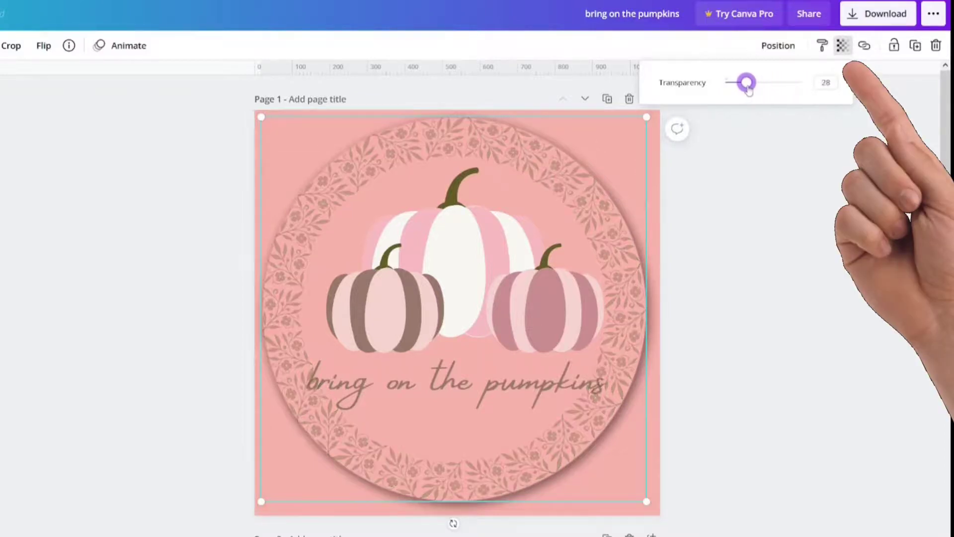
right_click(543, 163)
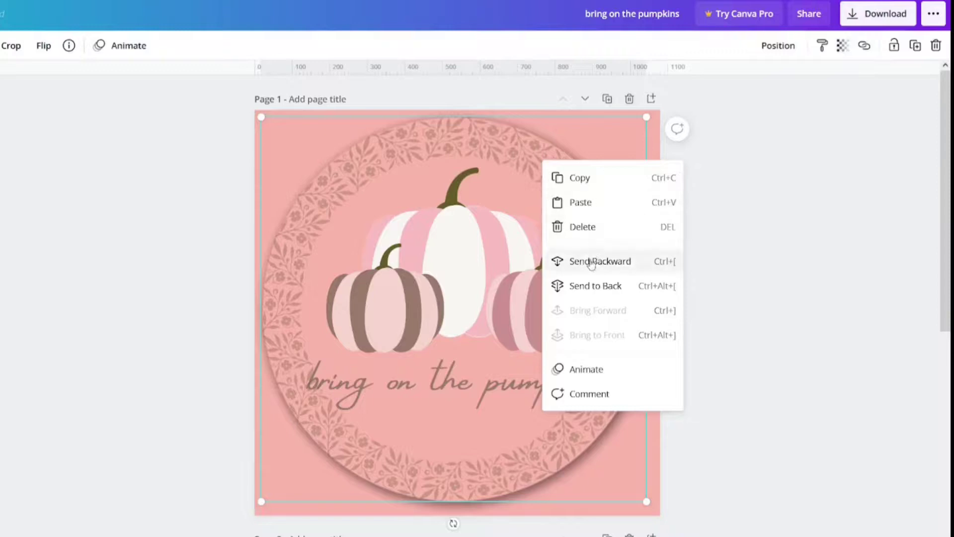
left_click(591, 261)
left_click(807, 265)
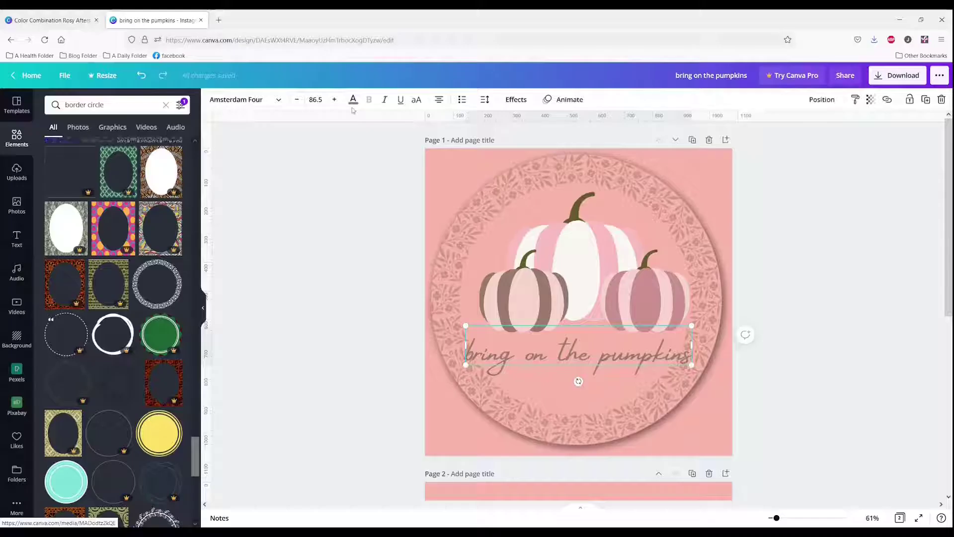
Step: Recolor the "bring on the pumpkins" caption with the dark olive document color
left_click(353, 100)
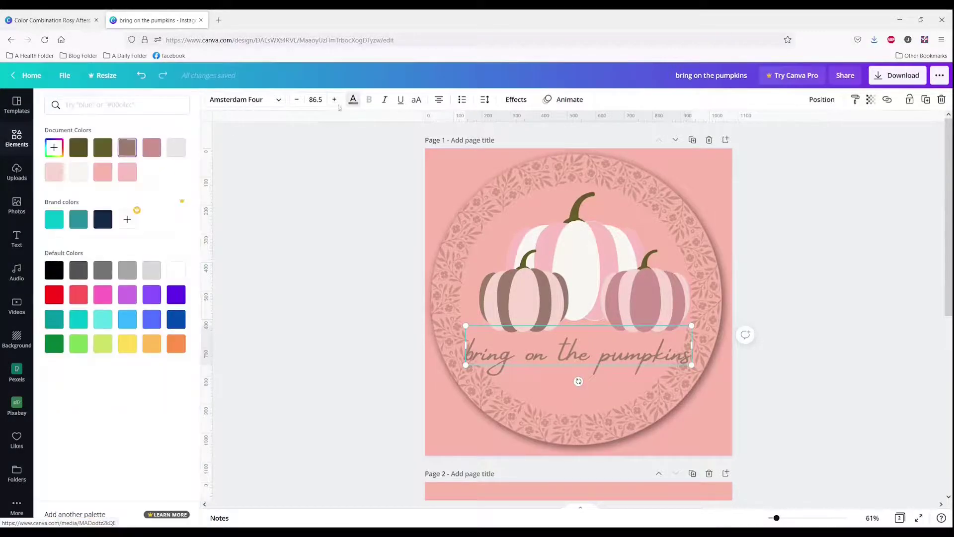
left_click(78, 151)
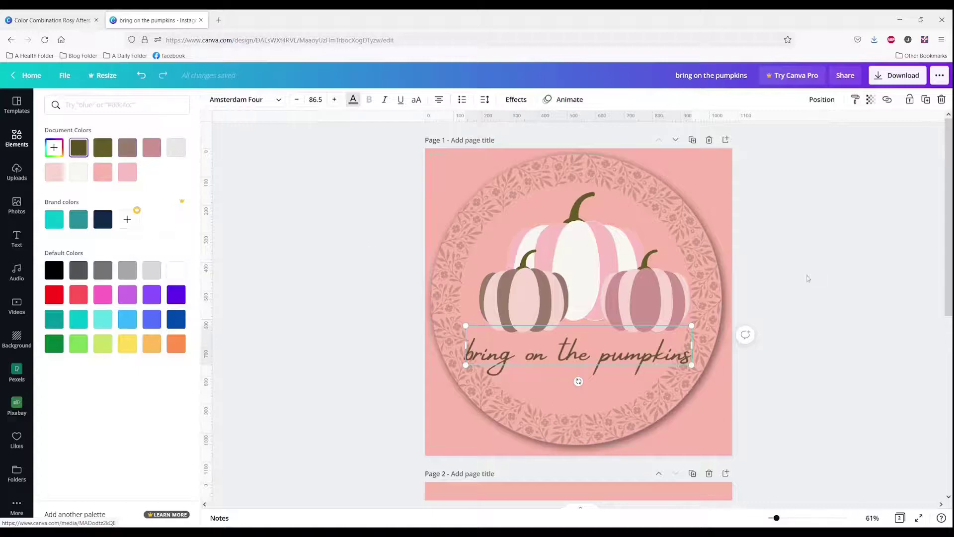
left_click(831, 274)
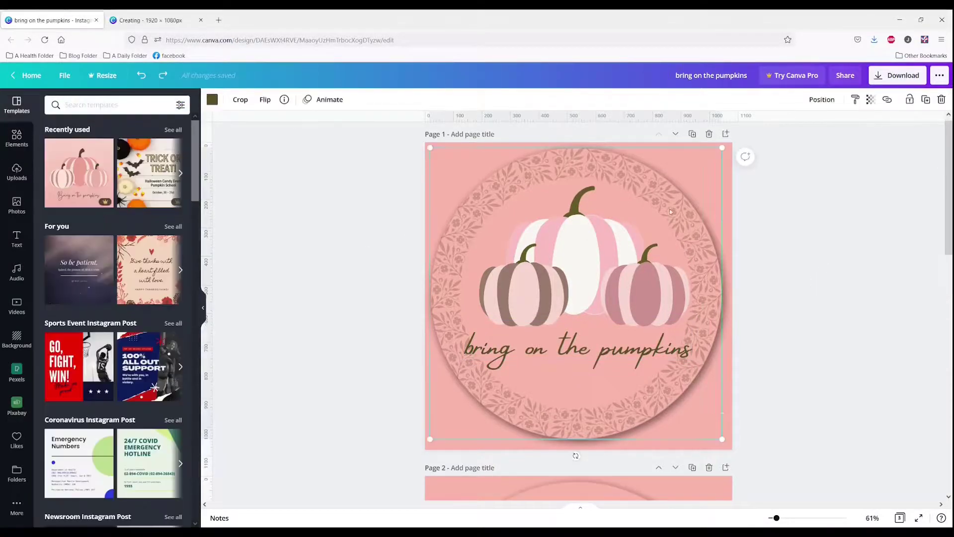
Step: Send the floral border on page 1 further backward, two layers down, behind the pumpkins
right_click(671, 212)
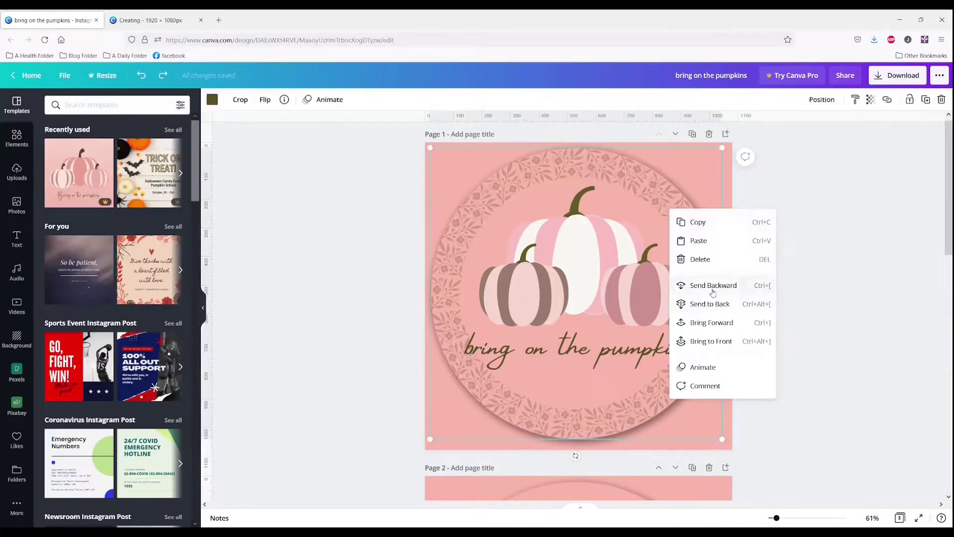
left_click(712, 290)
left_click(777, 223)
left_click(598, 261)
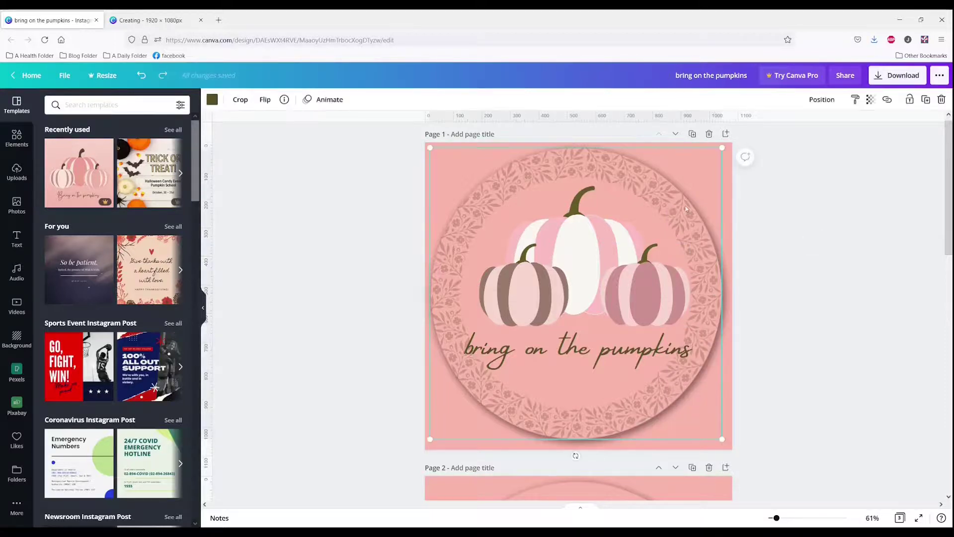
right_click(702, 203)
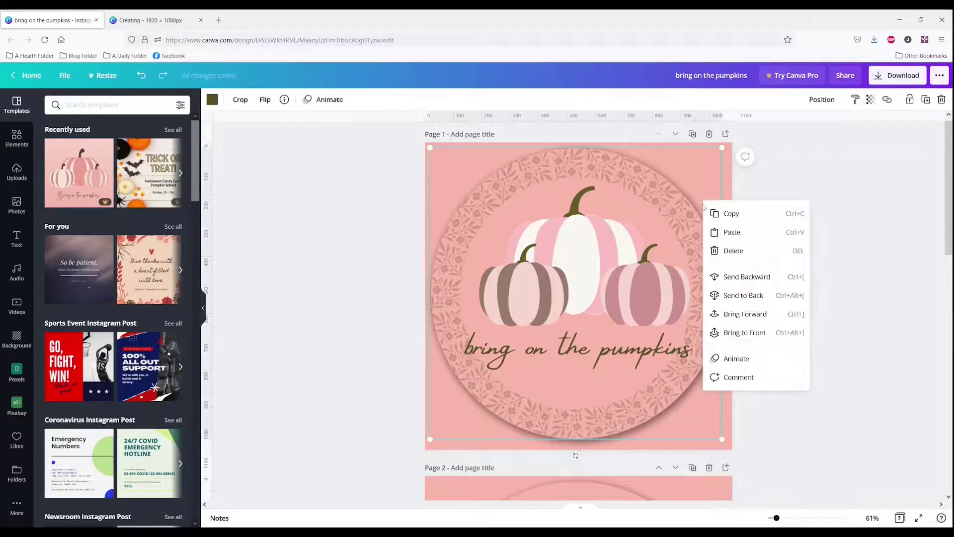
left_click(746, 277)
Step: Group the three pumpkins on page 1 and align the group to the horizontal center of the page
left_click(601, 232)
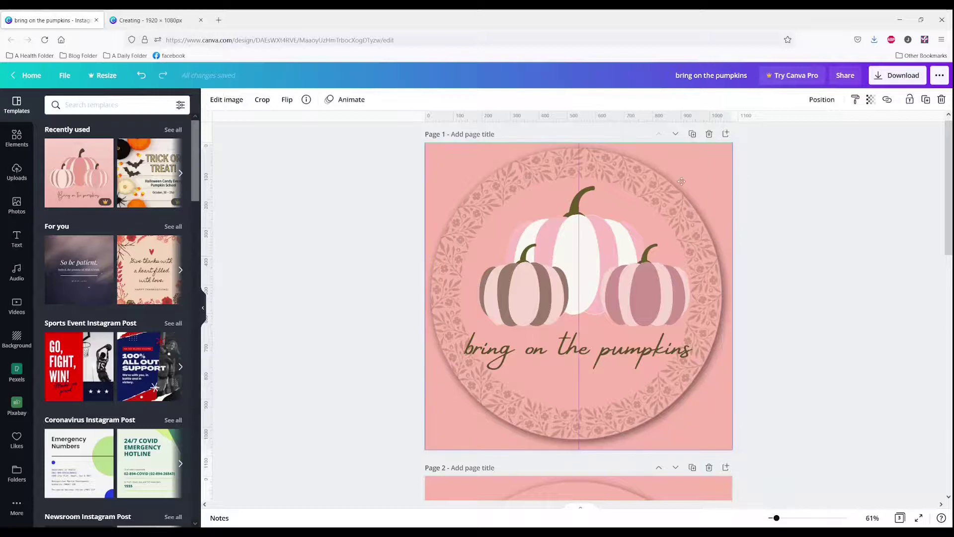
left_click(491, 285, "shift")
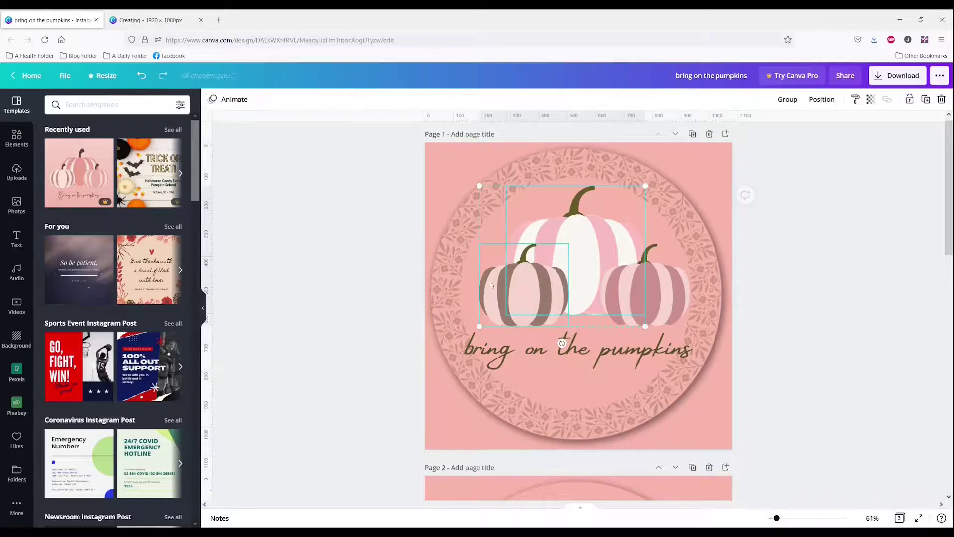
left_click(640, 294, "shift")
left_click(655, 342, "shift")
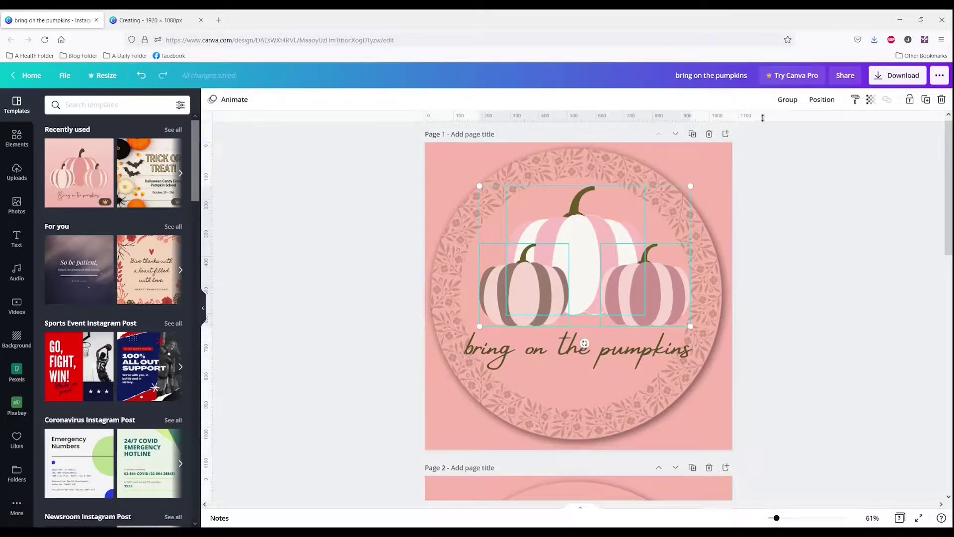
left_click(787, 100)
left_click(821, 100)
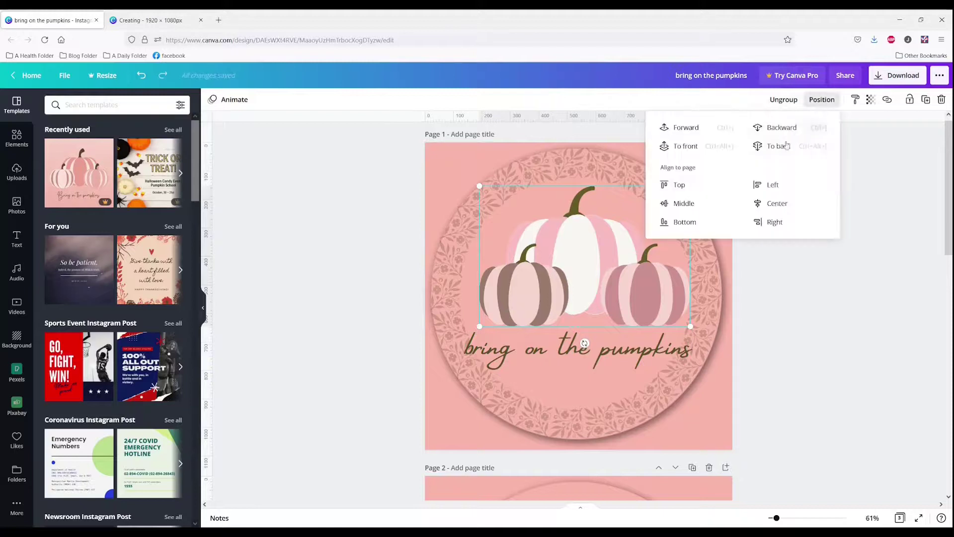
left_click(777, 203)
left_click(837, 304)
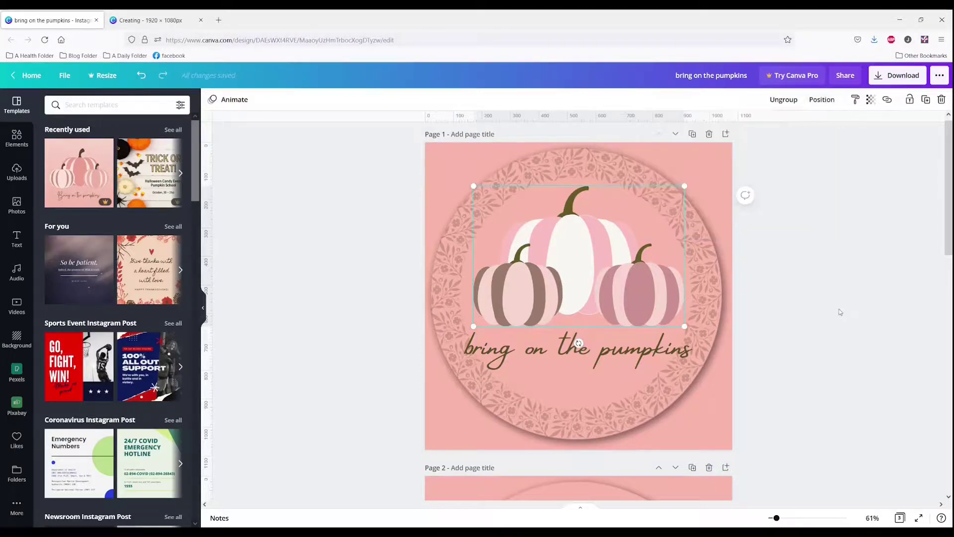
Step: Move the "bring on the pumpkins" caption slightly up toward the pumpkins
left_click(576, 353)
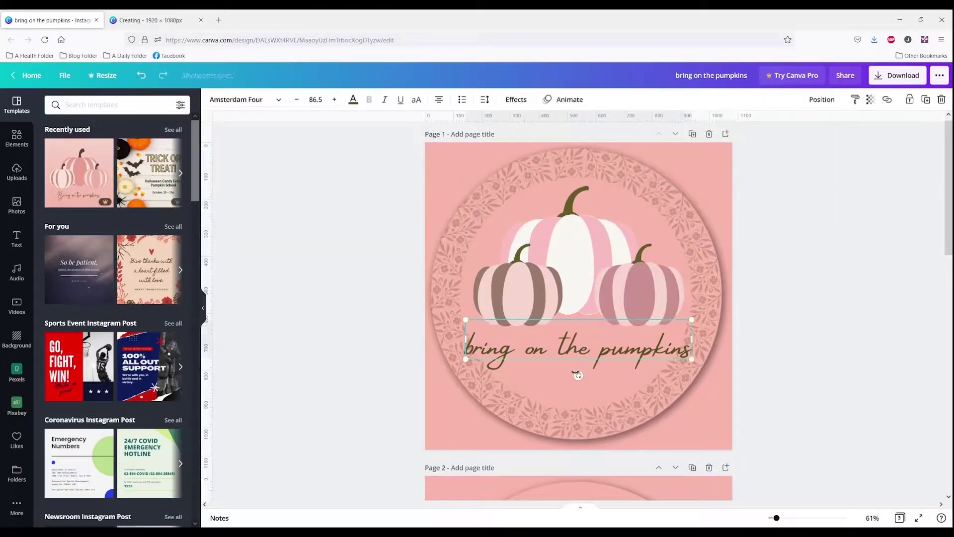
left_click(825, 100)
left_click(646, 342)
left_click_drag(620, 352, 619, 349)
key("Escape")
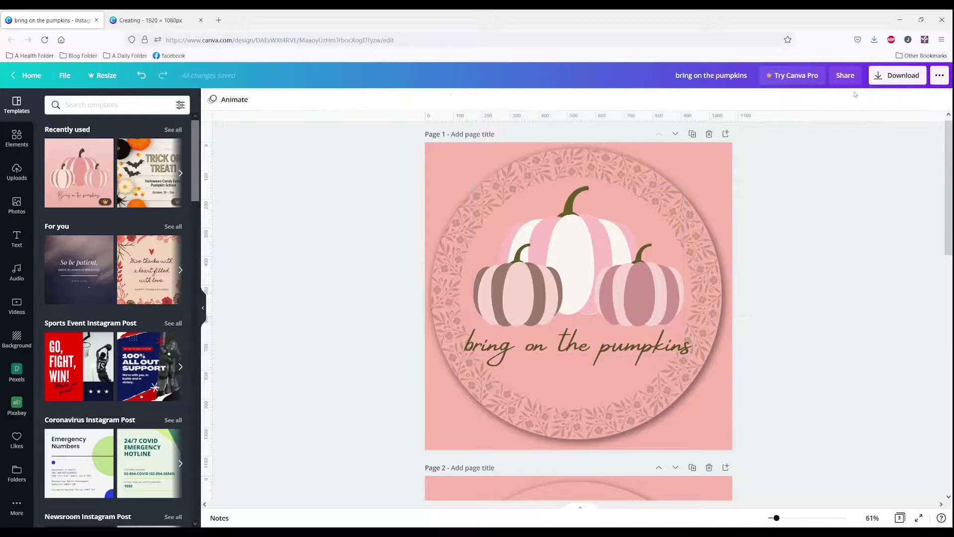
Step: Download only page 1 of the design as a PNG file
left_click(877, 79)
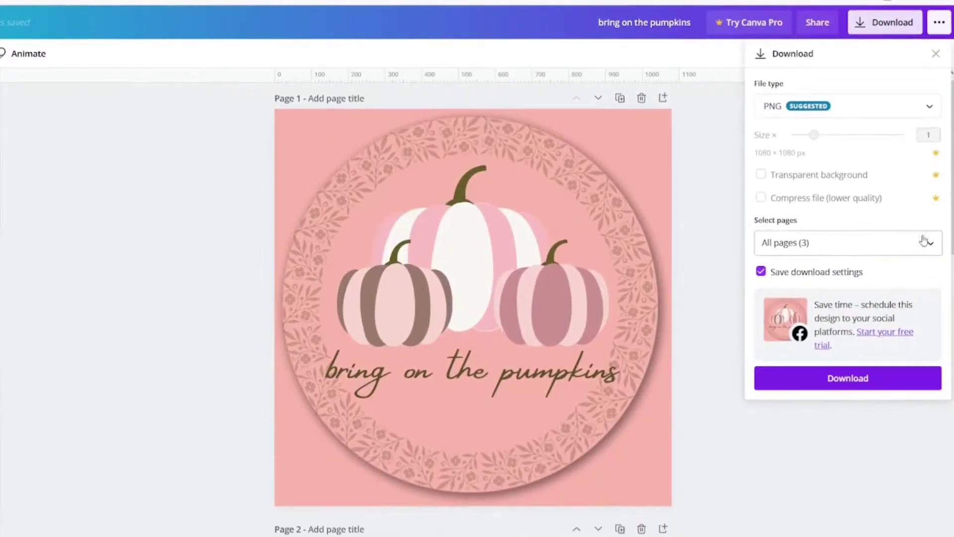
left_click(933, 244)
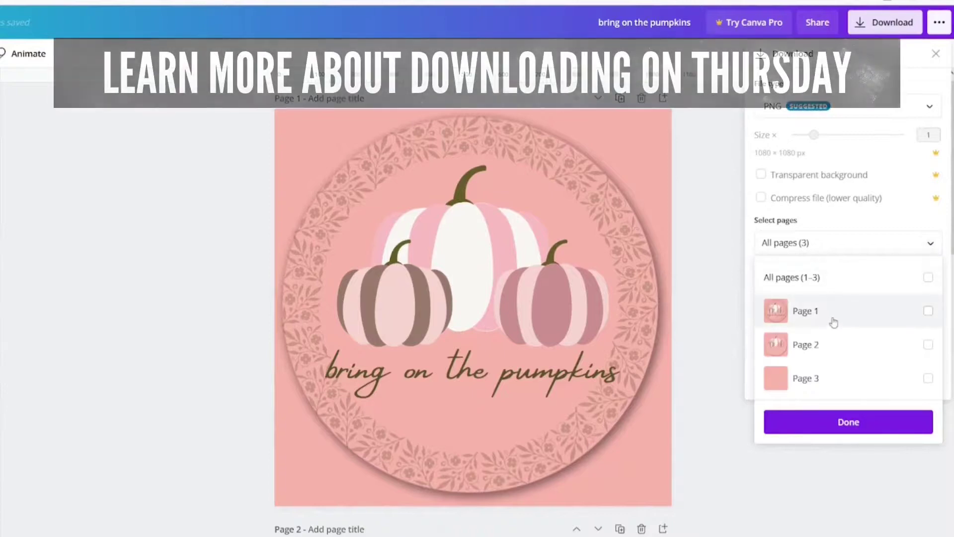
left_click(831, 320)
left_click(834, 236)
left_click(786, 380)
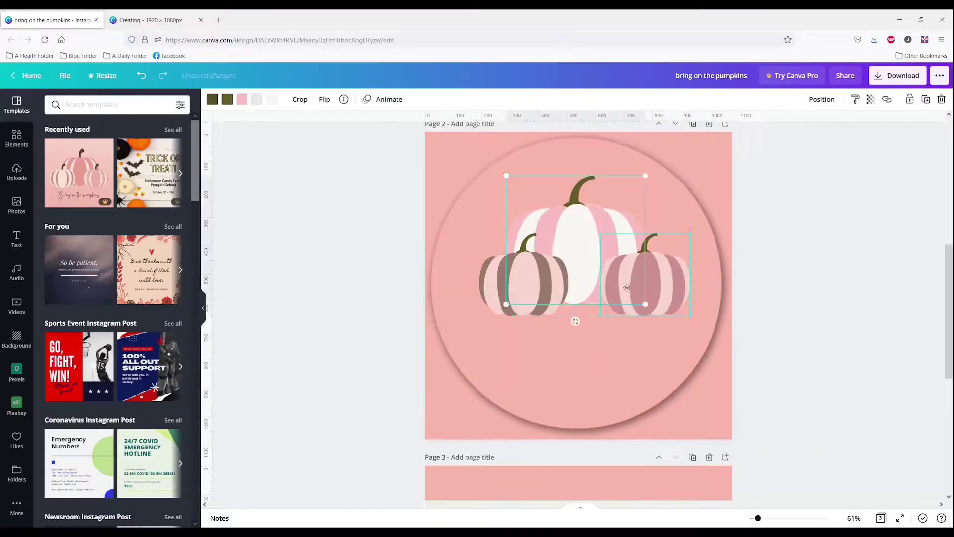
Step: Spread the pumpkins on page 2 by moving the large one slightly up and the brown-striped one down and outward
left_click_drag(546, 278, 498, 306)
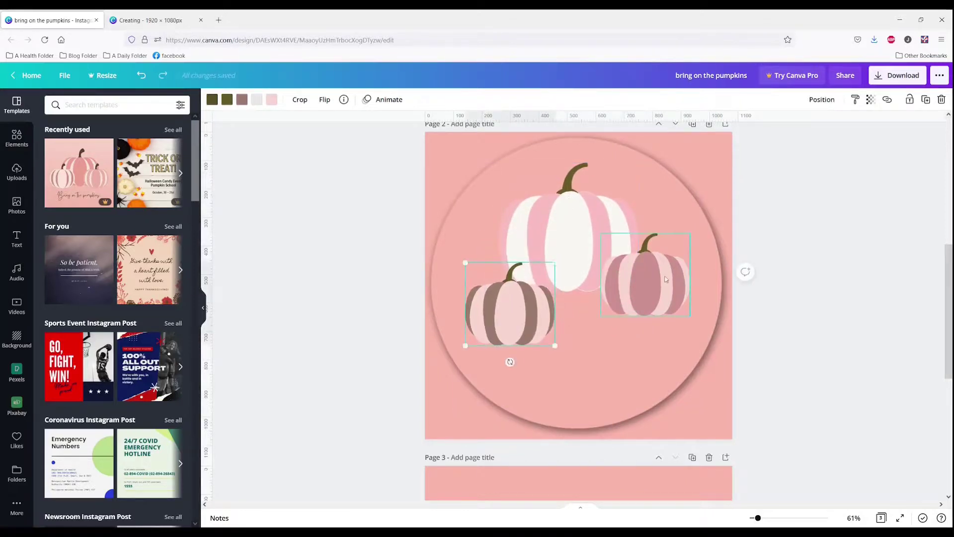
left_click(831, 251)
scroll(831, 253, "down", 1)
scroll(832, 254, "up", 6)
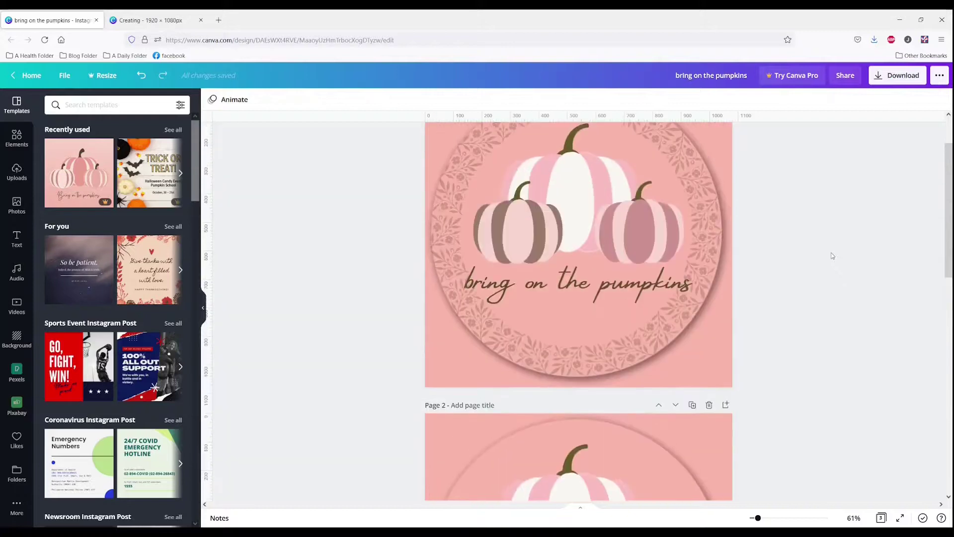
scroll(833, 255, "up", 2)
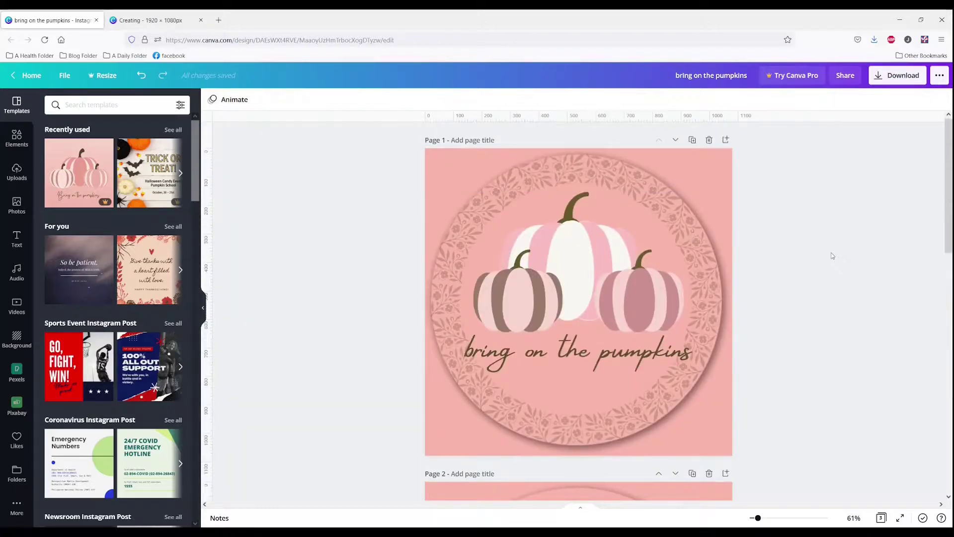